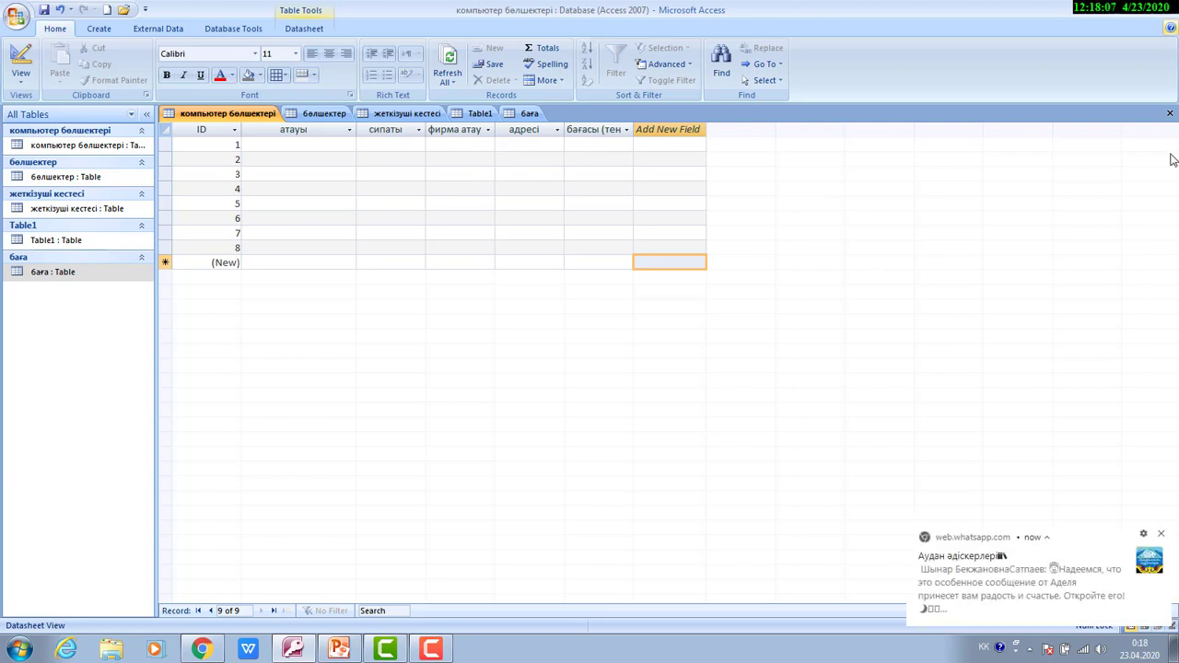
Review the slide on conditions for linking tables in PowerPoint, and return to the компьютер бөлшектері table in Access.
{"action": "left_click", "coordinate": [1160, 533]}
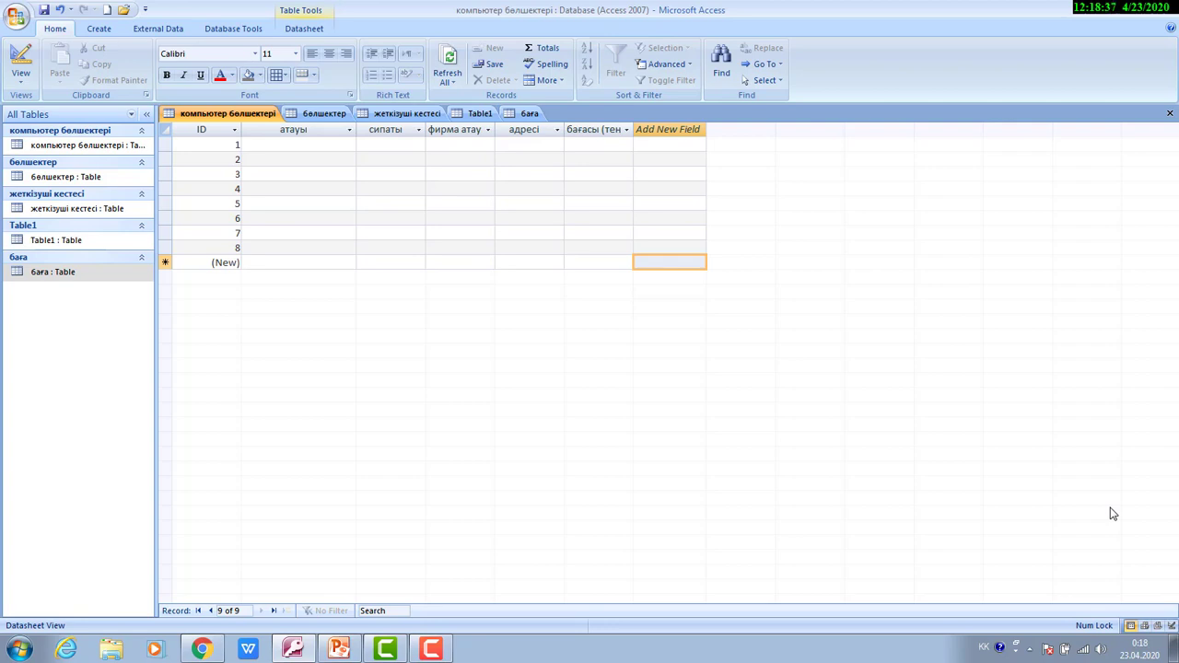
{"action": "left_click", "coordinate": [339, 648]}
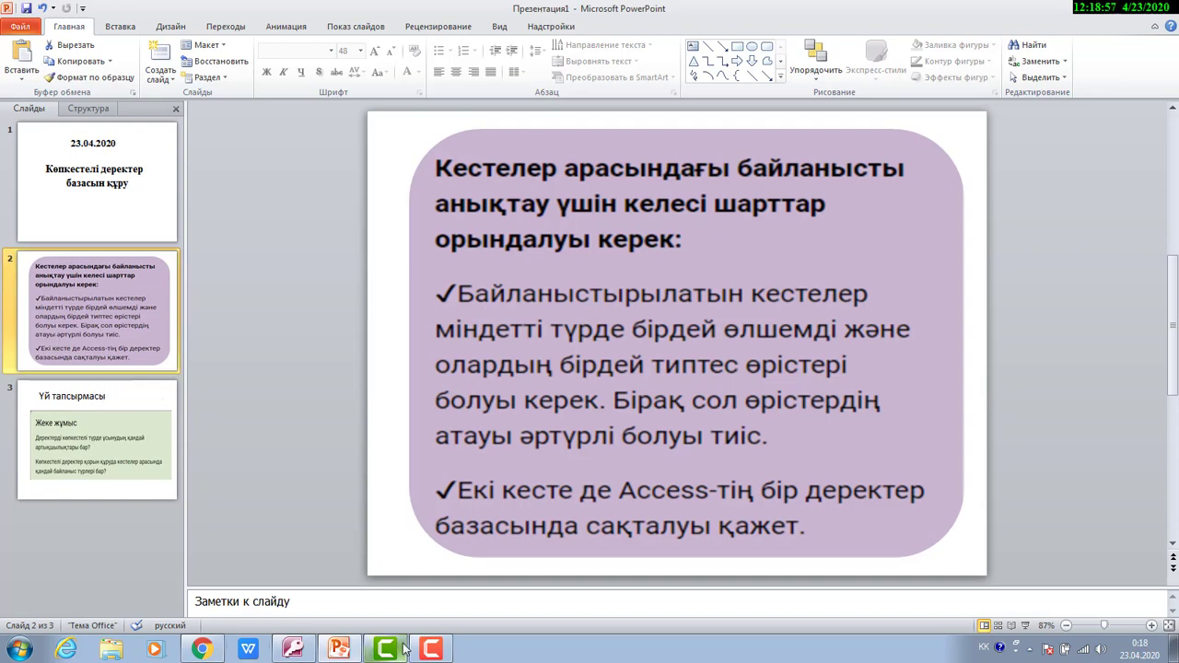
{"action": "left_click", "coordinate": [291, 652]}
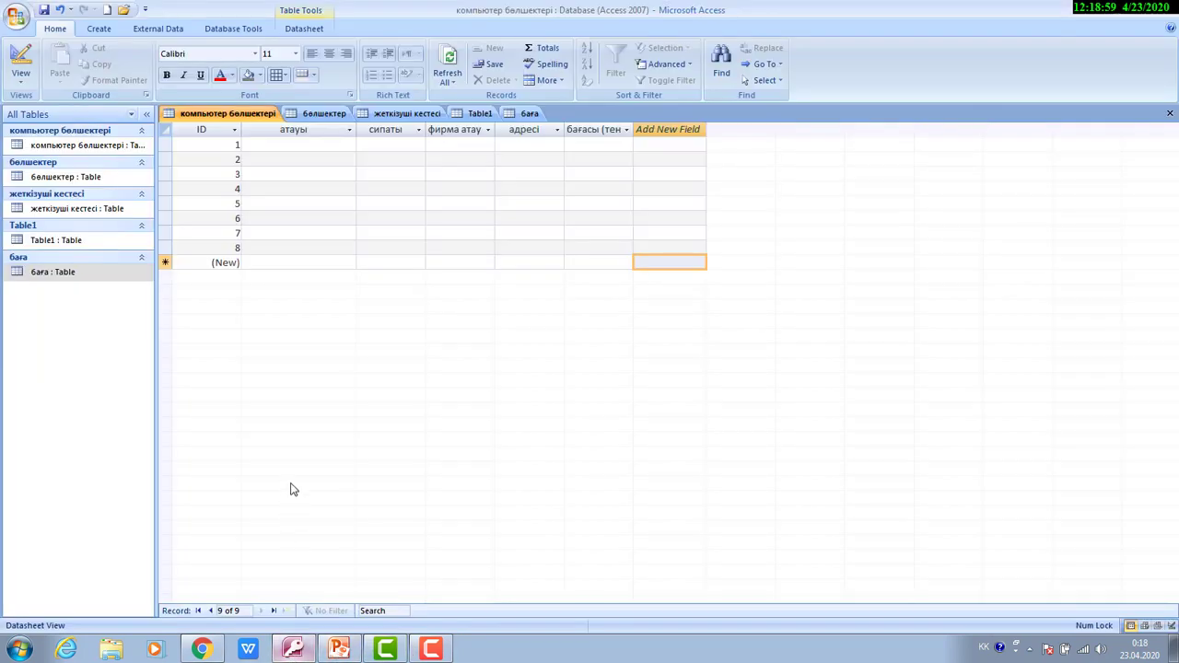
{"action": "left_click", "coordinate": [65, 145]}
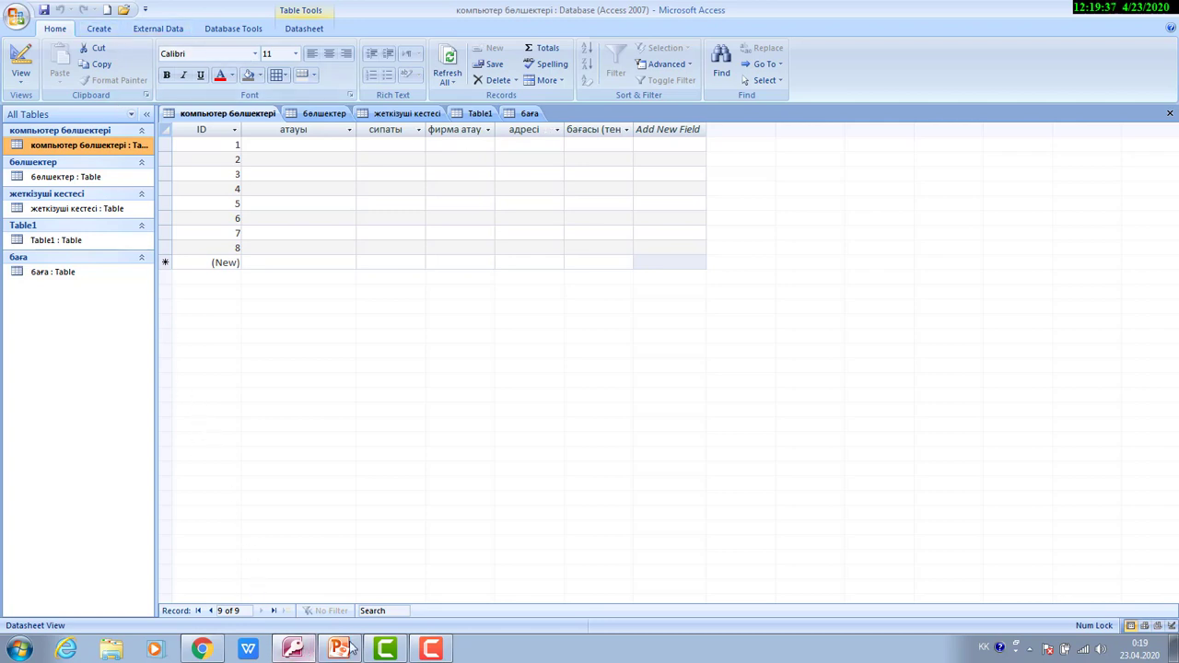
In record 1 of компьютер бөлшектері, choose жүйелік блок as the атауы and пентиум as the сипаты.
{"action": "left_click", "coordinate": [319, 140]}
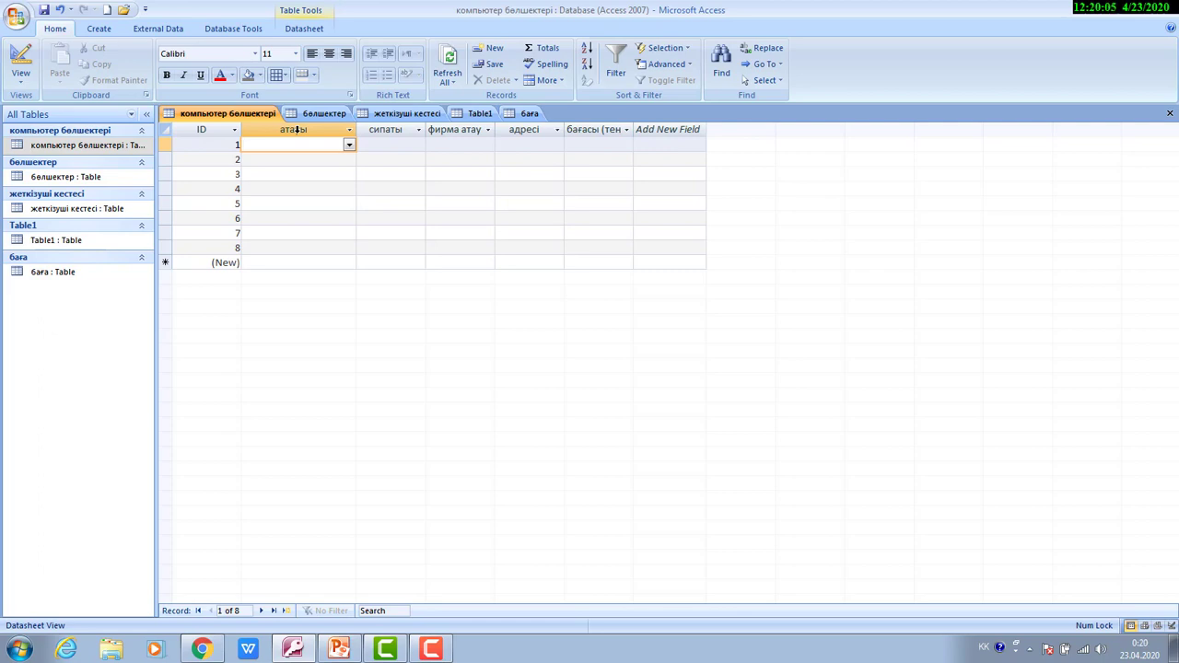
{"action": "left_click", "coordinate": [349, 146]}
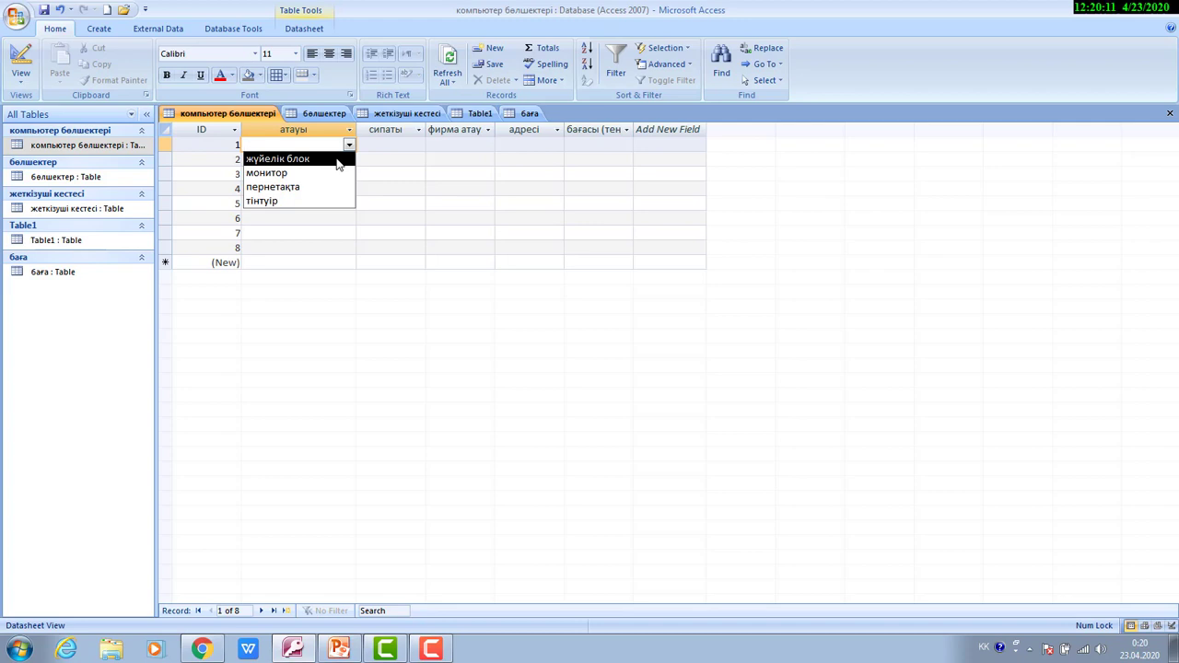
{"action": "left_click", "coordinate": [322, 161]}
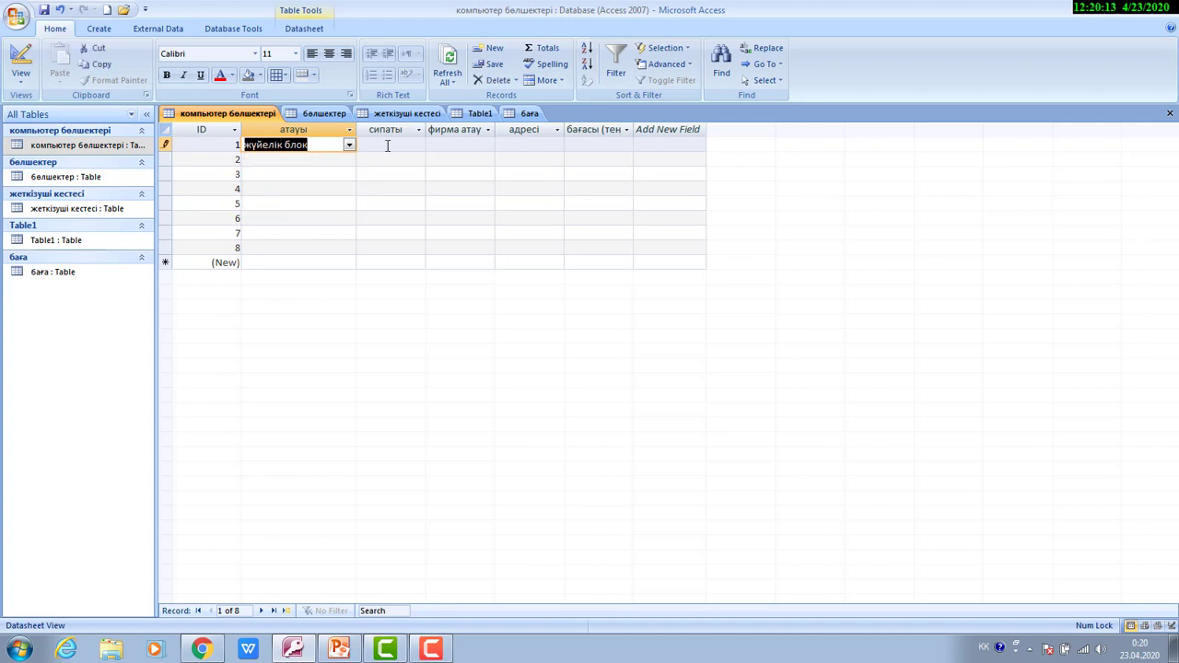
{"action": "left_click", "coordinate": [387, 145]}
{"action": "left_click", "coordinate": [418, 146]}
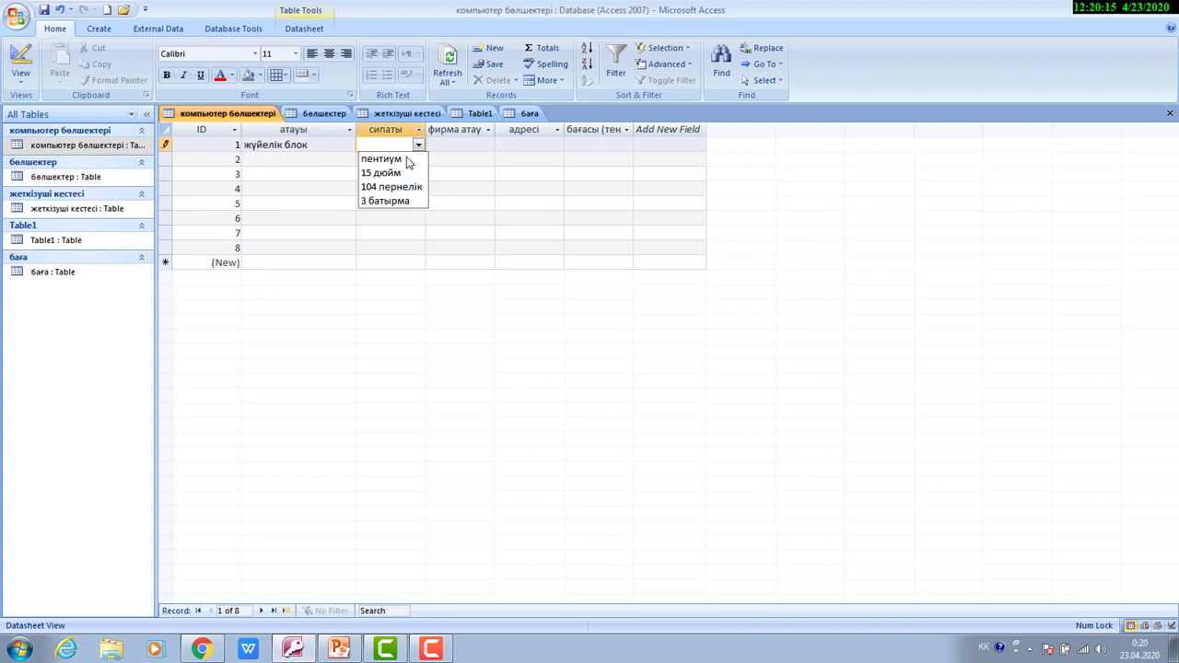
{"action": "left_click", "coordinate": [407, 159]}
Complete record 1 with фирма1 as the firm name, адрес1 as the address and 100000 as the price.
{"action": "left_click", "coordinate": [468, 144]}
{"action": "left_click", "coordinate": [487, 144]}
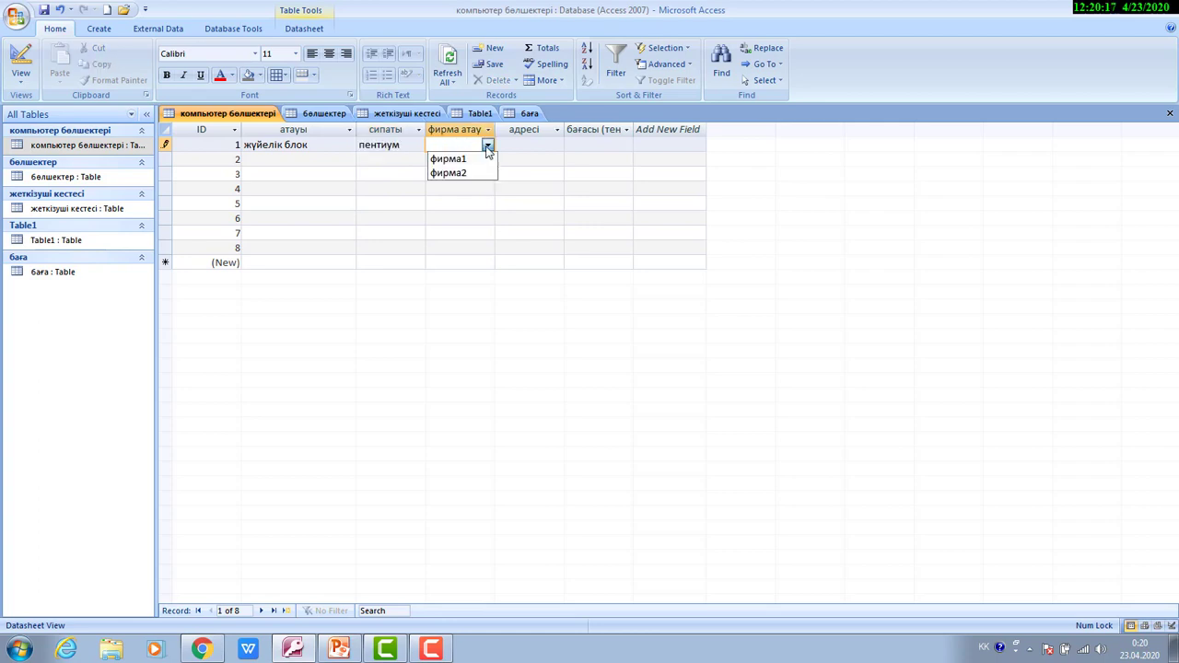
{"action": "left_click", "coordinate": [474, 160]}
{"action": "left_click", "coordinate": [539, 146]}
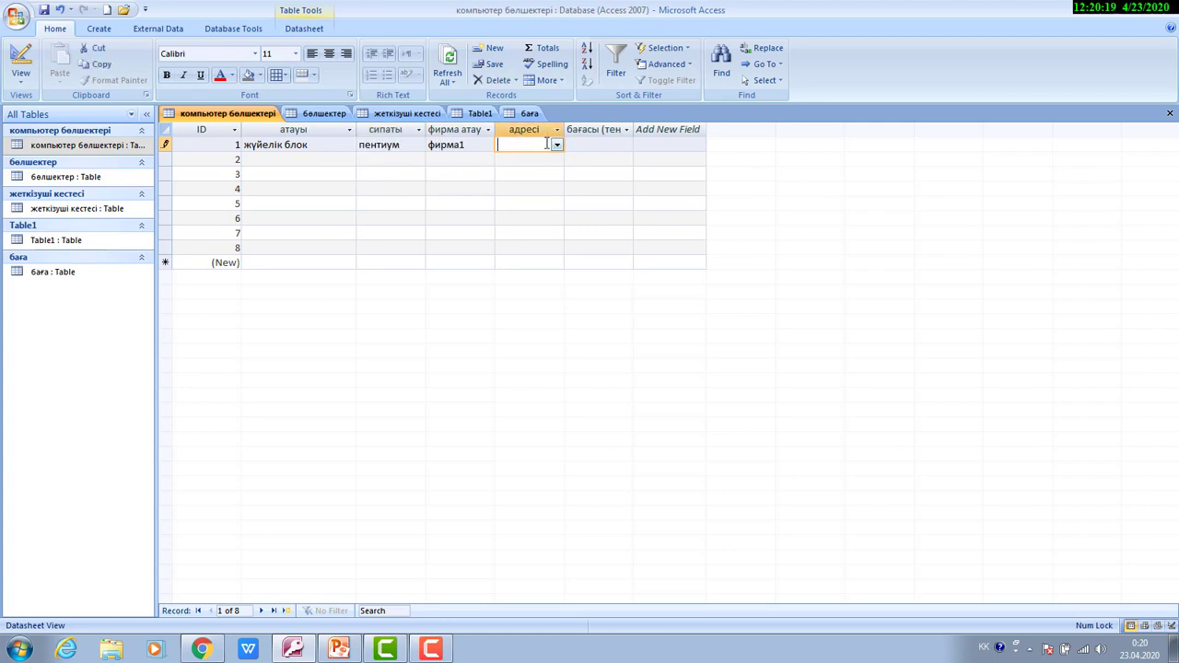
{"action": "left_click", "coordinate": [556, 145]}
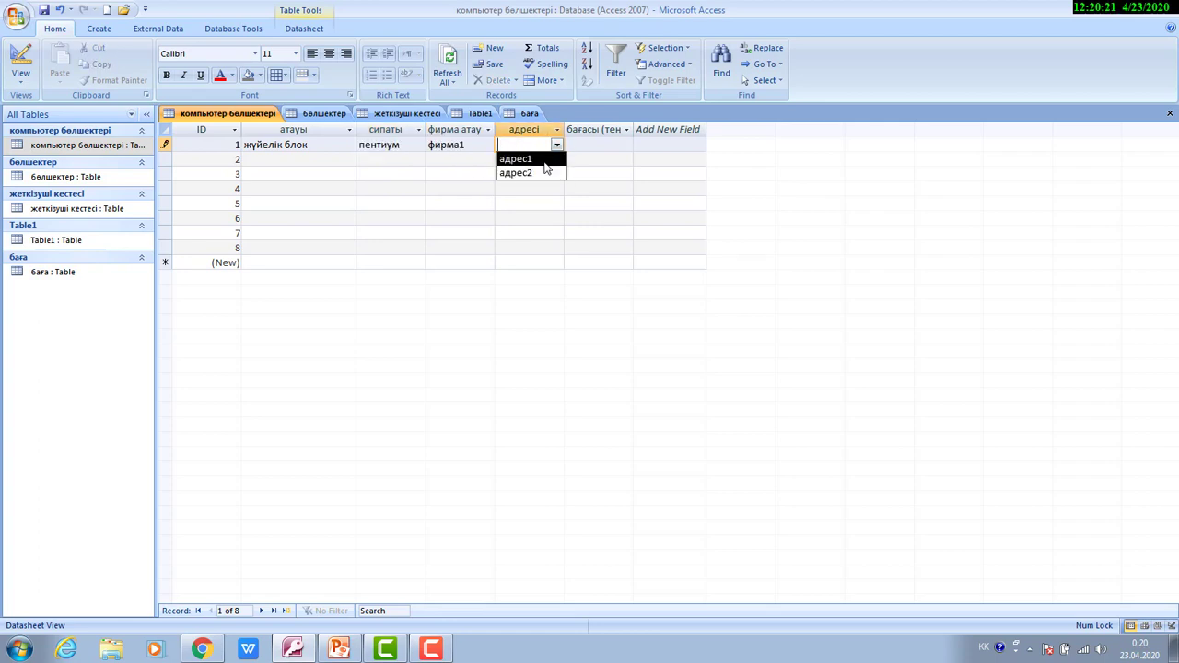
{"action": "left_click", "coordinate": [530, 159]}
{"action": "left_click", "coordinate": [610, 145]}
{"action": "left_click", "coordinate": [626, 145]}
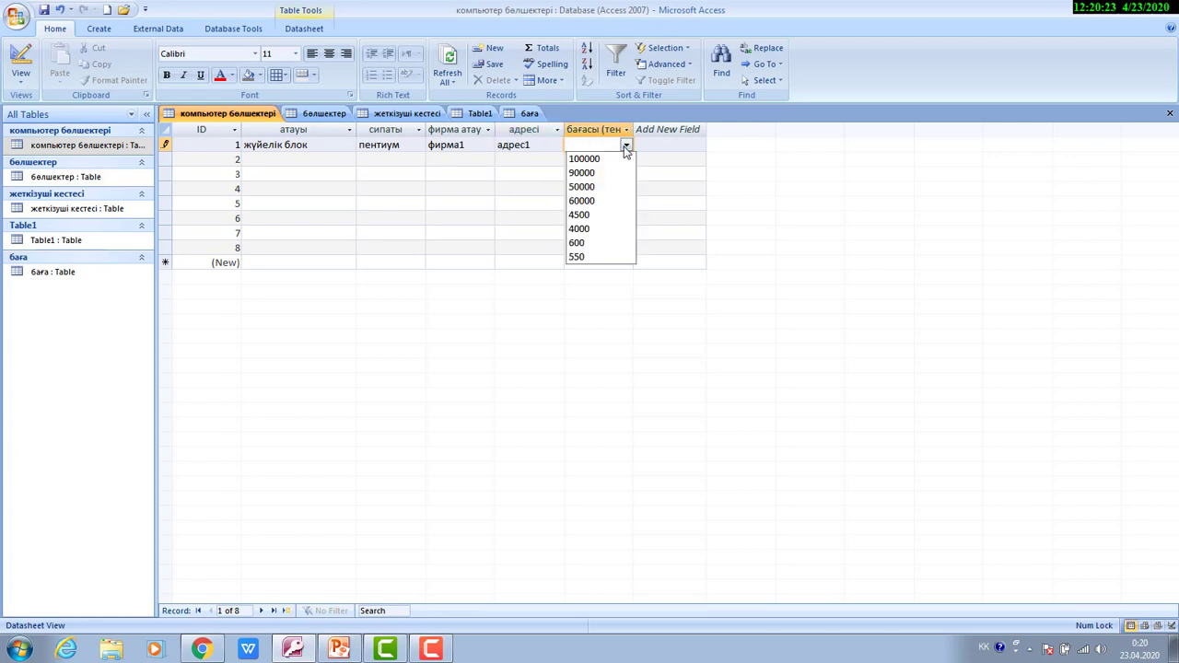
{"action": "left_click", "coordinate": [619, 160]}
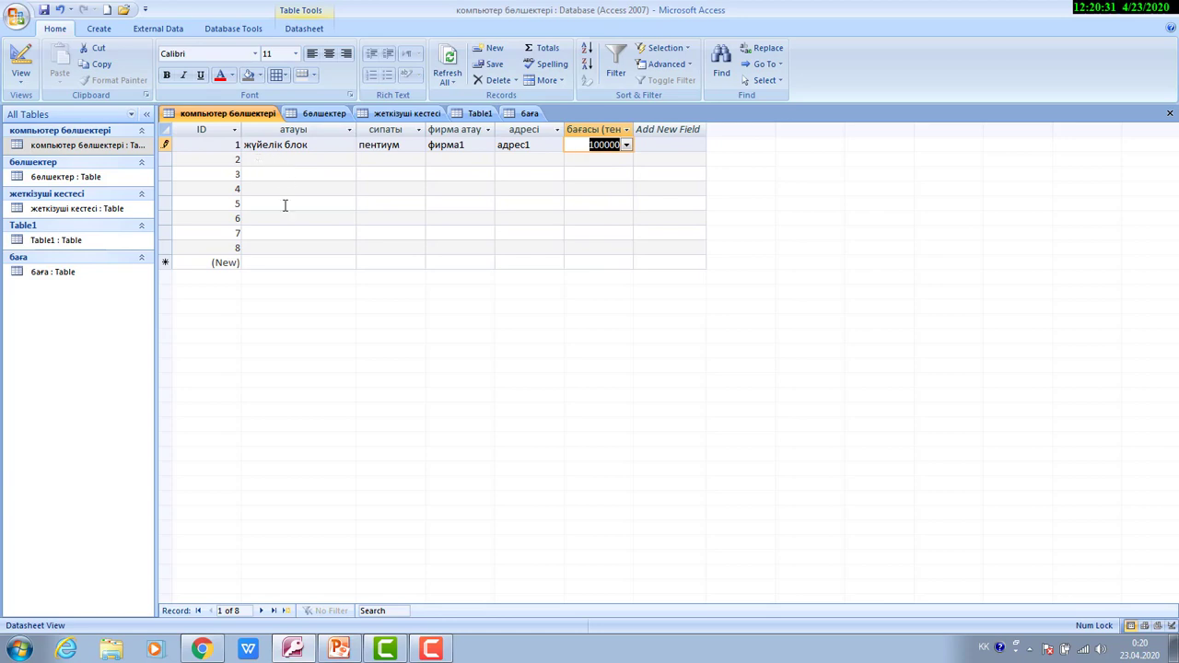
In record 2, choose жүйелік блок as the атауы and пентиум as the сипаты.
{"action": "left_click", "coordinate": [289, 157]}
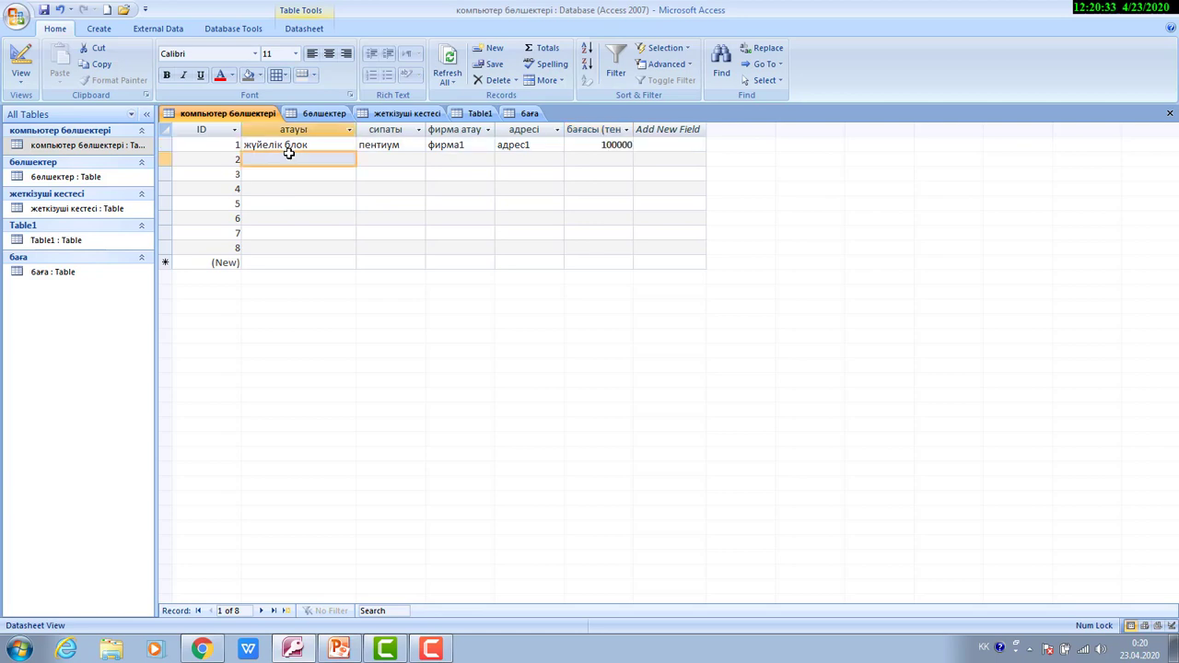
{"action": "left_click", "coordinate": [349, 160]}
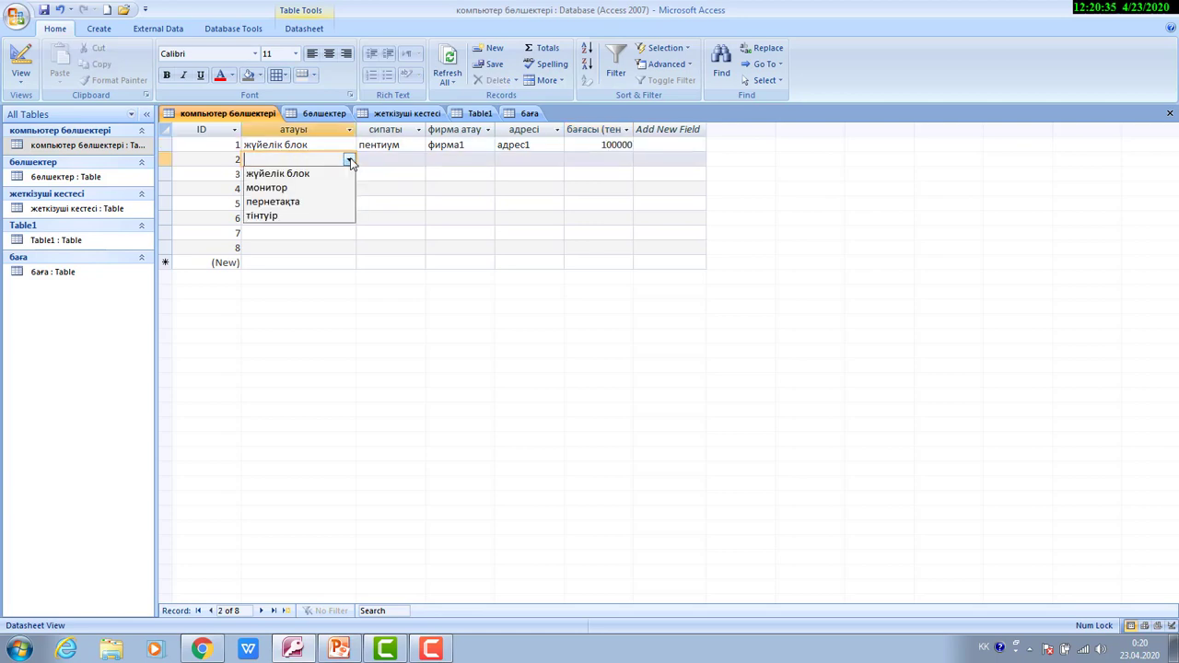
{"action": "left_click", "coordinate": [285, 174]}
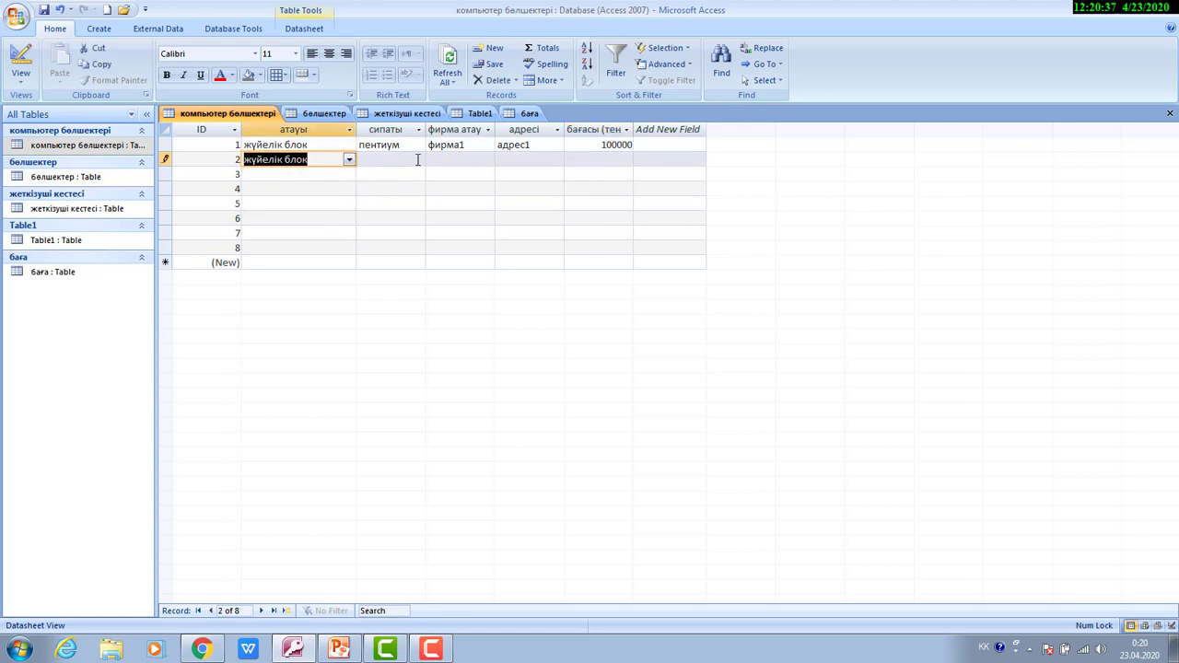
{"action": "left_click", "coordinate": [417, 160]}
{"action": "left_click", "coordinate": [379, 174]}
Complete record 2 with фирма2 as the firm name, адрес2 as the address and 90000 as the price.
{"action": "left_click", "coordinate": [484, 163]}
{"action": "left_click", "coordinate": [486, 161]}
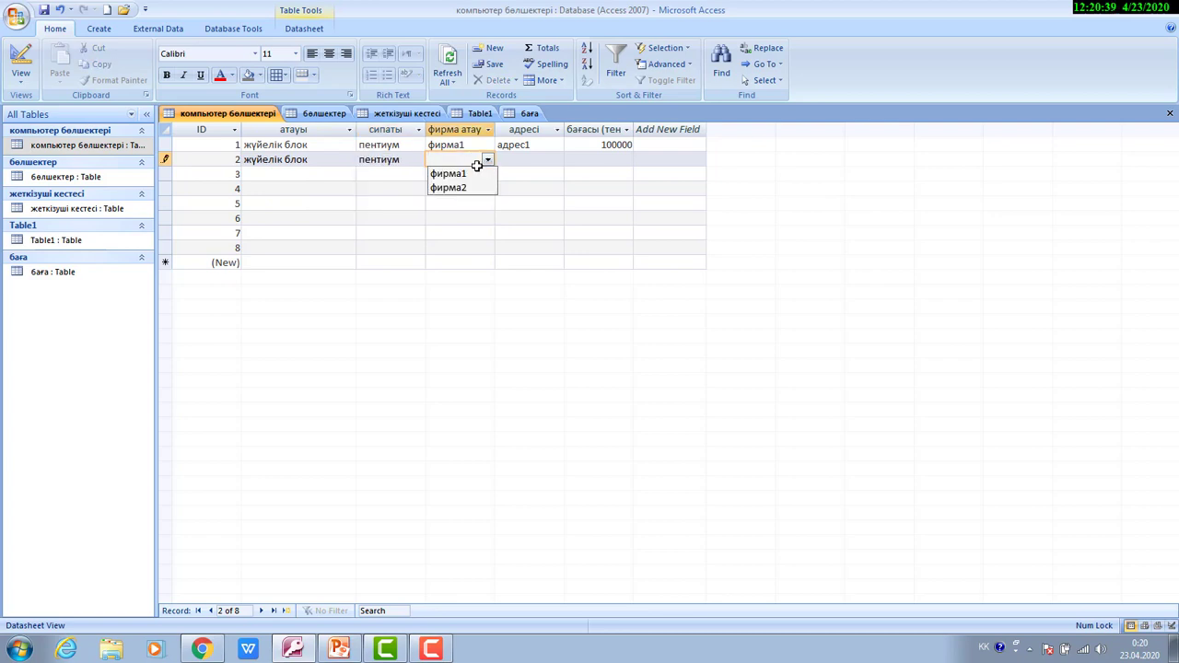
{"action": "left_click", "coordinate": [468, 187]}
{"action": "left_click", "coordinate": [551, 160]}
{"action": "left_click", "coordinate": [557, 160]}
{"action": "left_click", "coordinate": [514, 187]}
{"action": "left_click", "coordinate": [625, 161]}
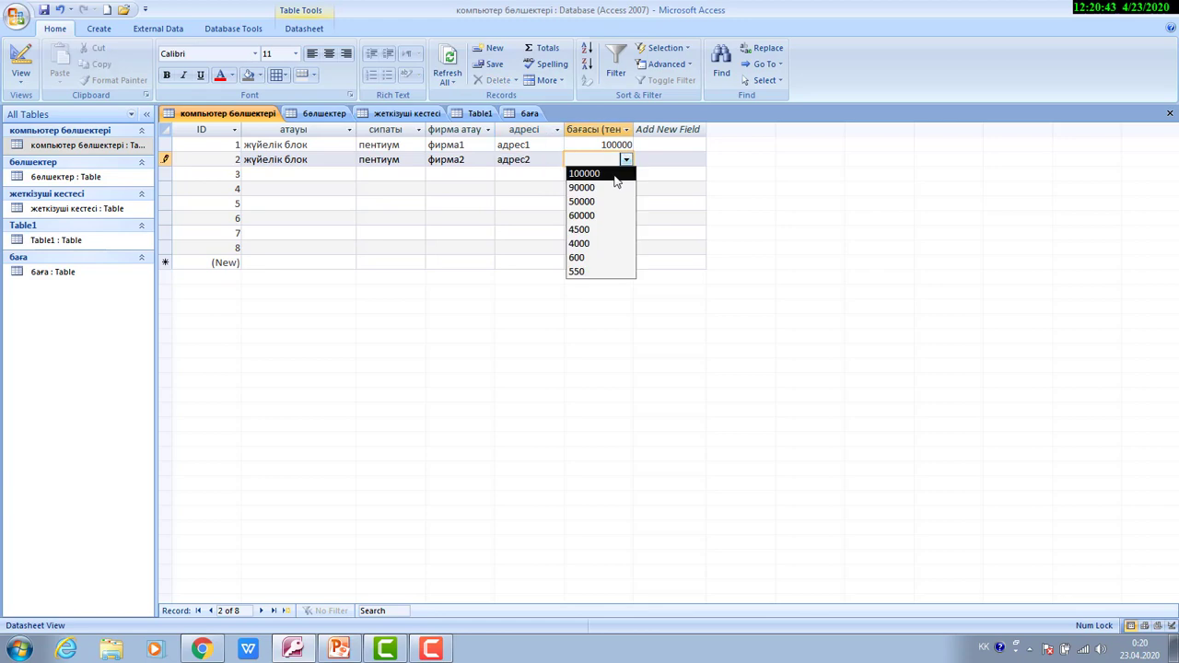
{"action": "left_click", "coordinate": [609, 189]}
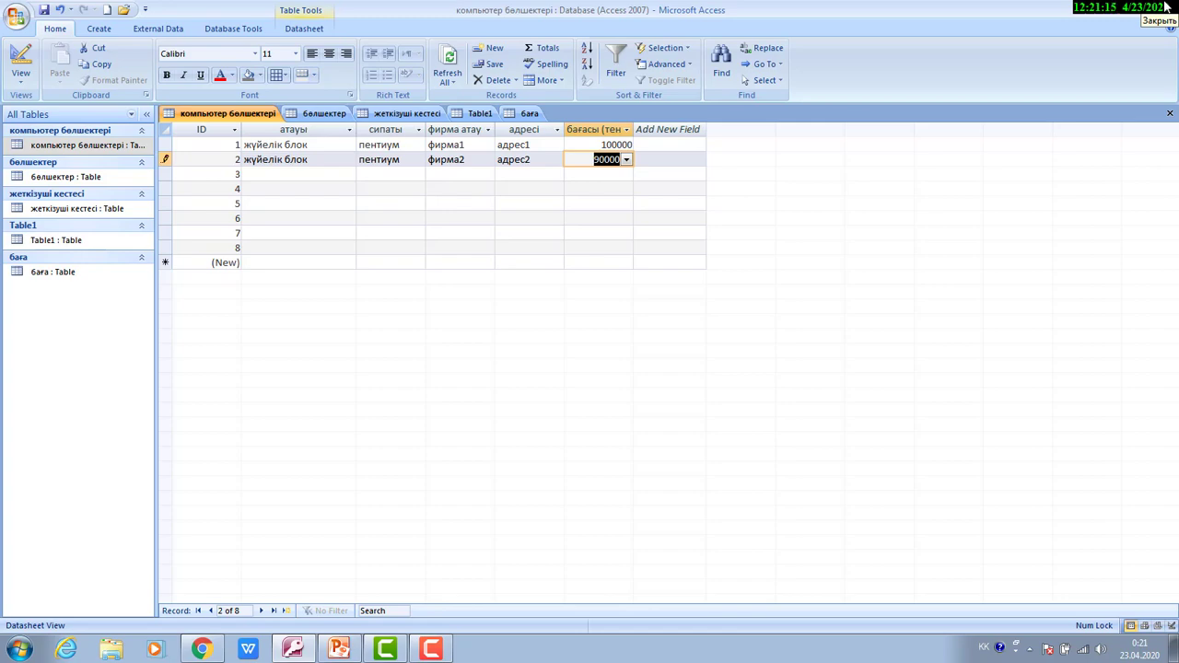
Close the open database and start Microsoft Office Access 2007 again.
{"action": "left_click", "coordinate": [1165, 8]}
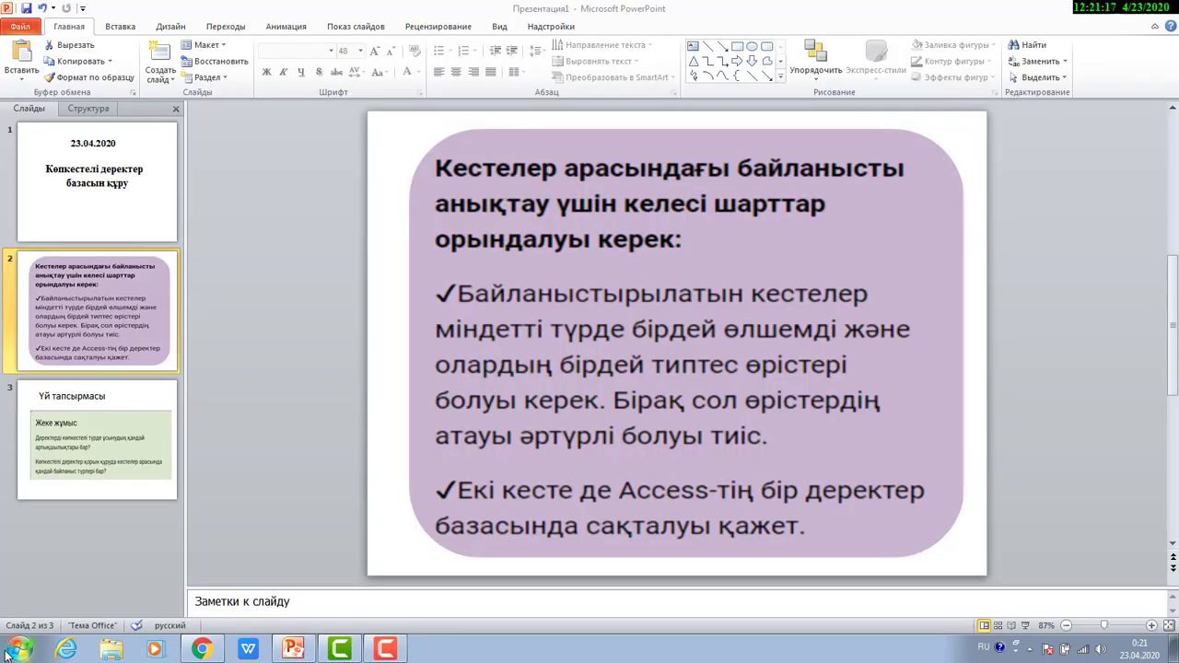
{"action": "left_click", "coordinate": [5, 652]}
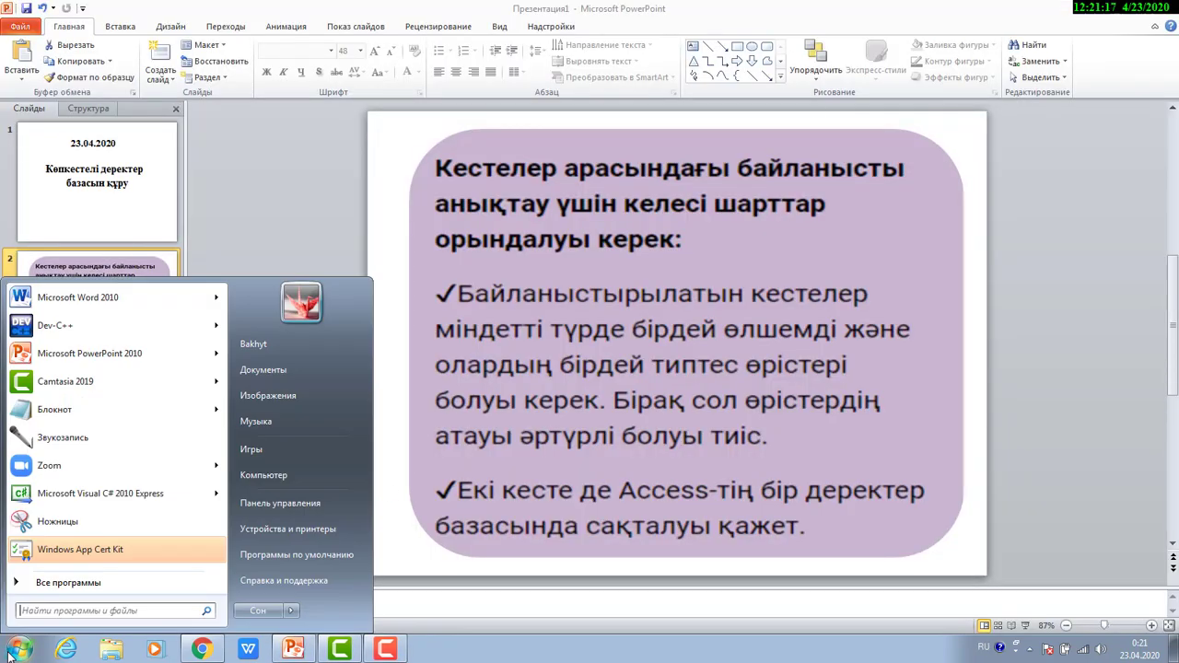
{"action": "left_click", "coordinate": [70, 583]}
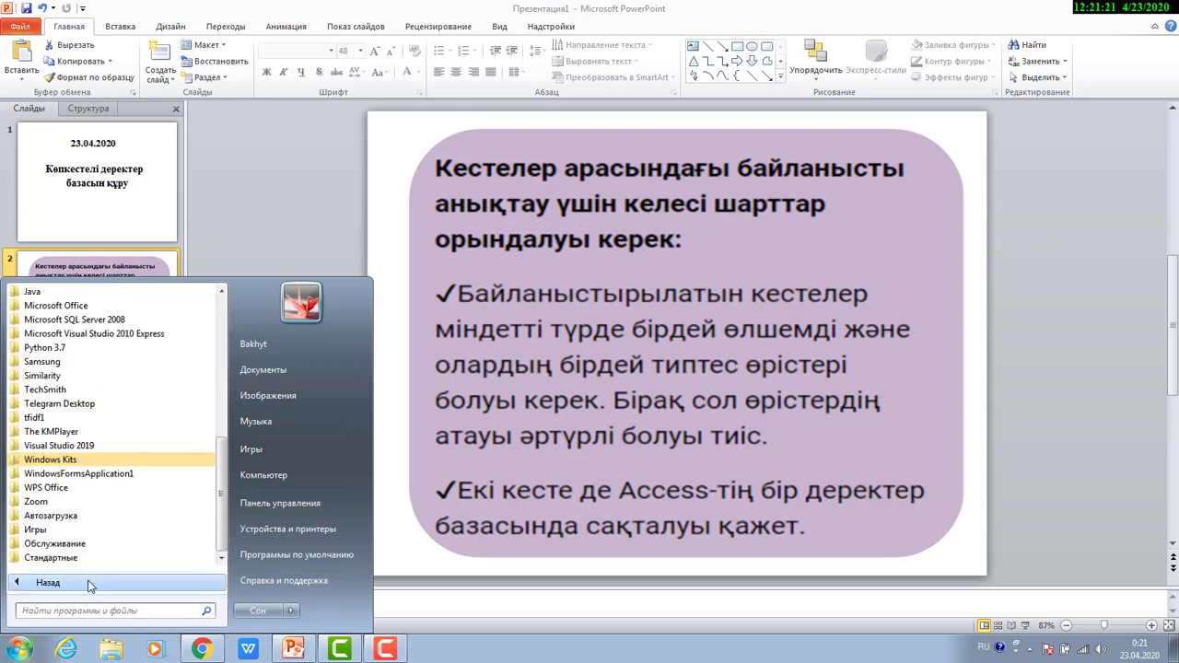
{"action": "left_click", "coordinate": [55, 305]}
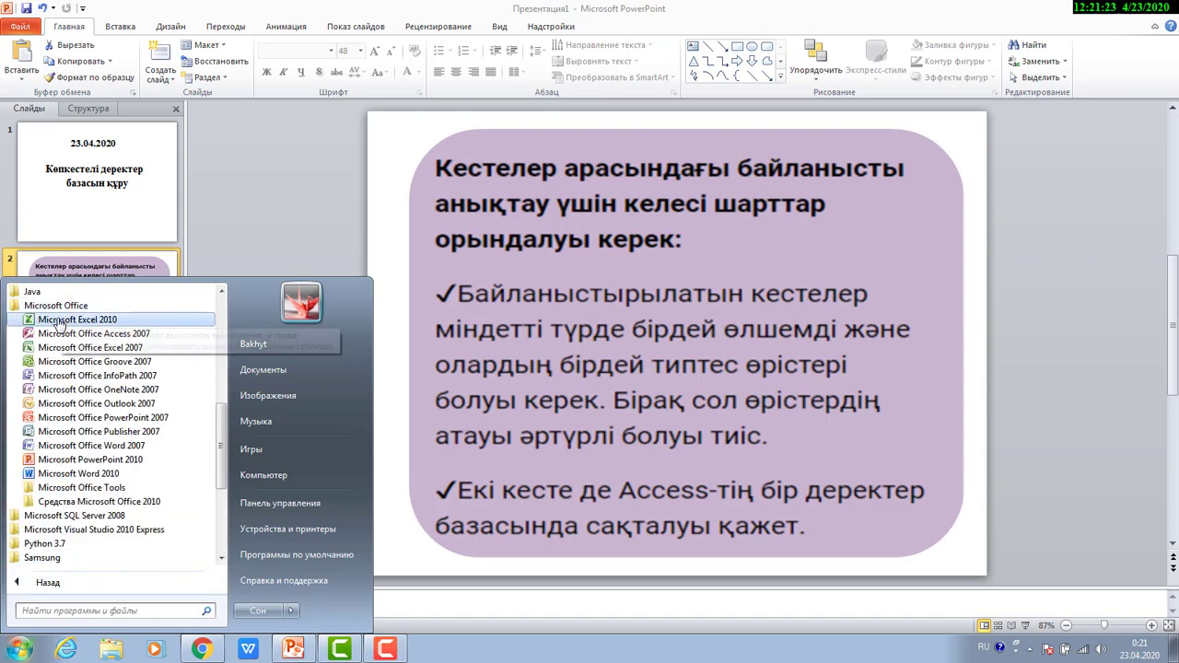
{"action": "left_click", "coordinate": [61, 337]}
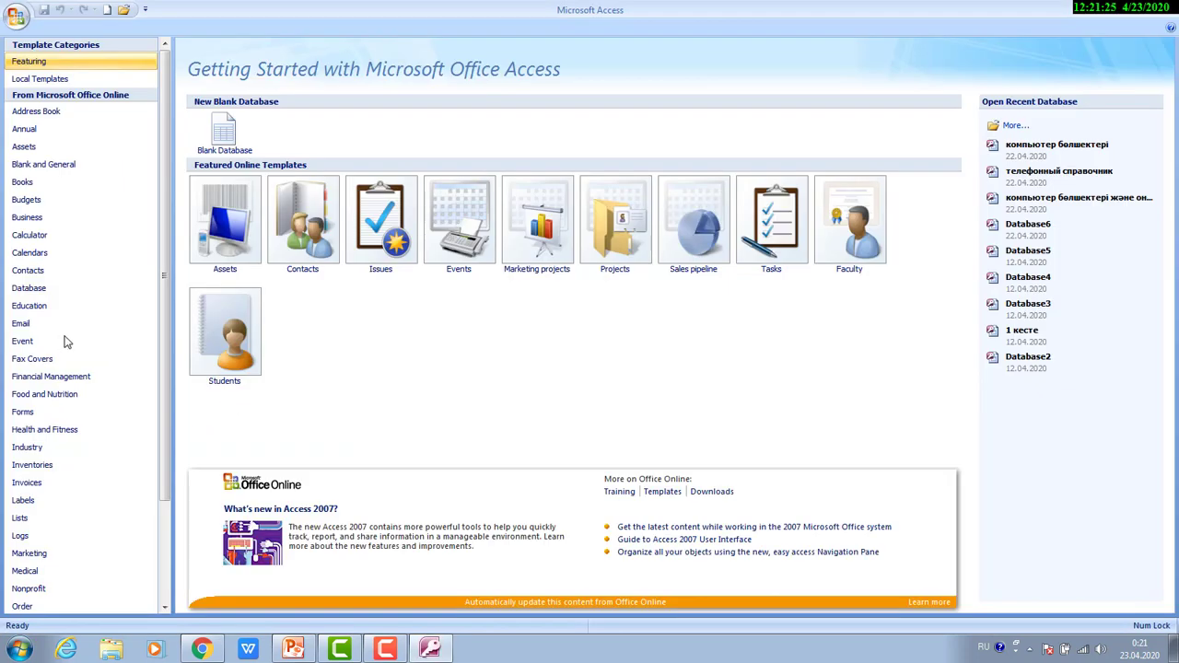
Create a blank database with the file name компьютер жеткізушілері.
{"action": "left_click", "coordinate": [243, 159]}
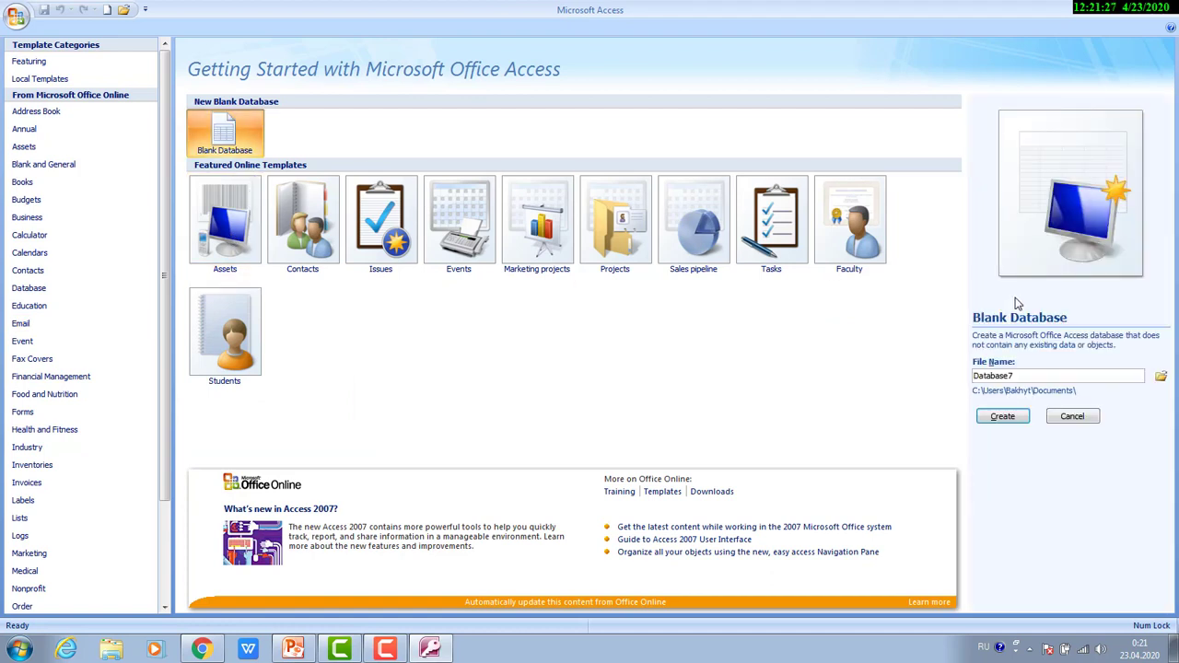
{"action": "double_click", "coordinate": [1018, 374]}
{"action": "type", "text": "Компь"}
{"action": "key", "text": "BackSpace"}
{"action": "key", "text": "BackSpace"}
{"action": "key", "text": "alt+shift"}
{"action": "type", "text": "кізушілері"}
{"action": "left_click", "coordinate": [1002, 416]}
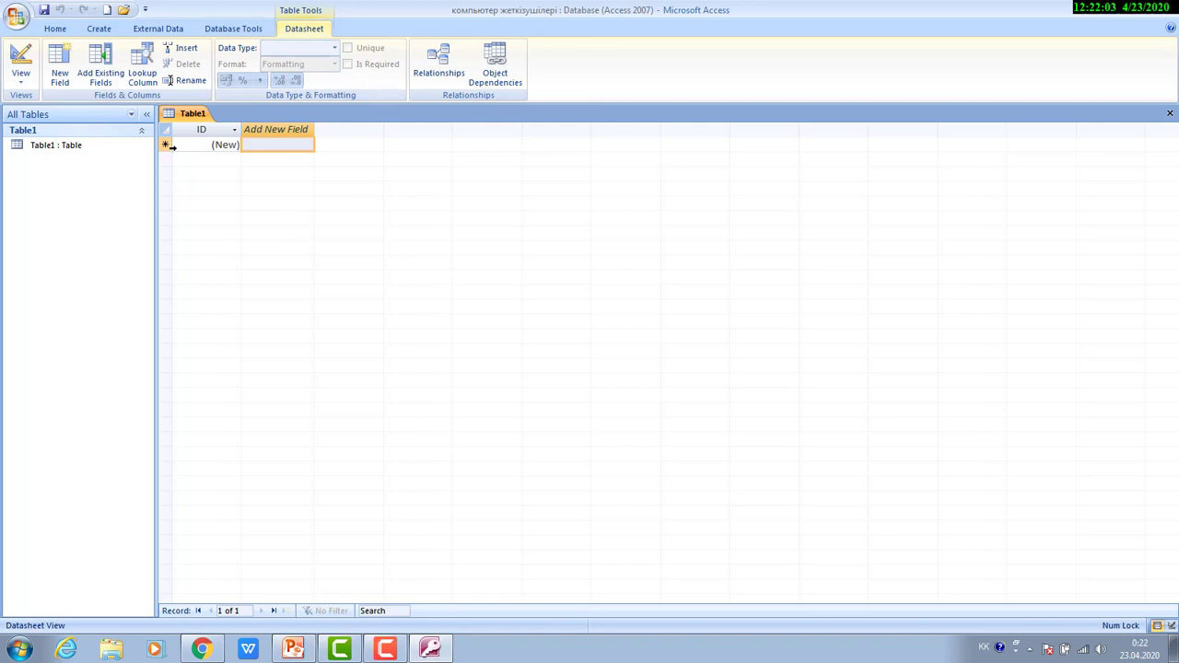
Save the new table as бөлшектер and open it in Design view.
{"action": "left_click", "coordinate": [20, 57]}
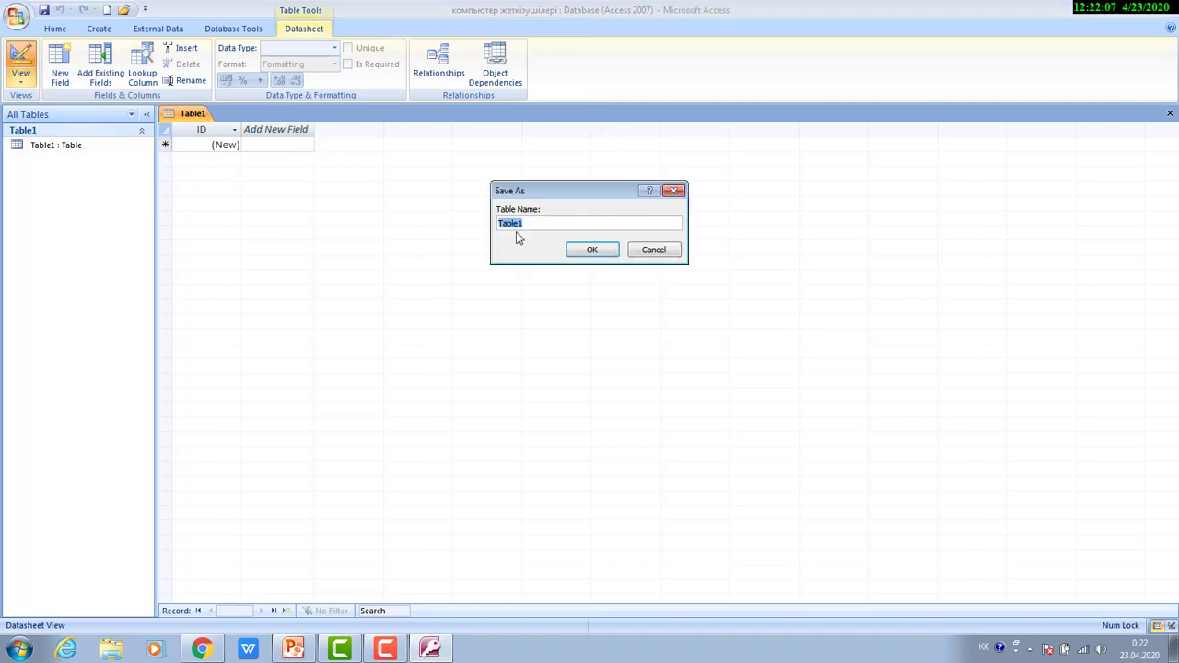
{"action": "type", "text": "бөлшектер"}
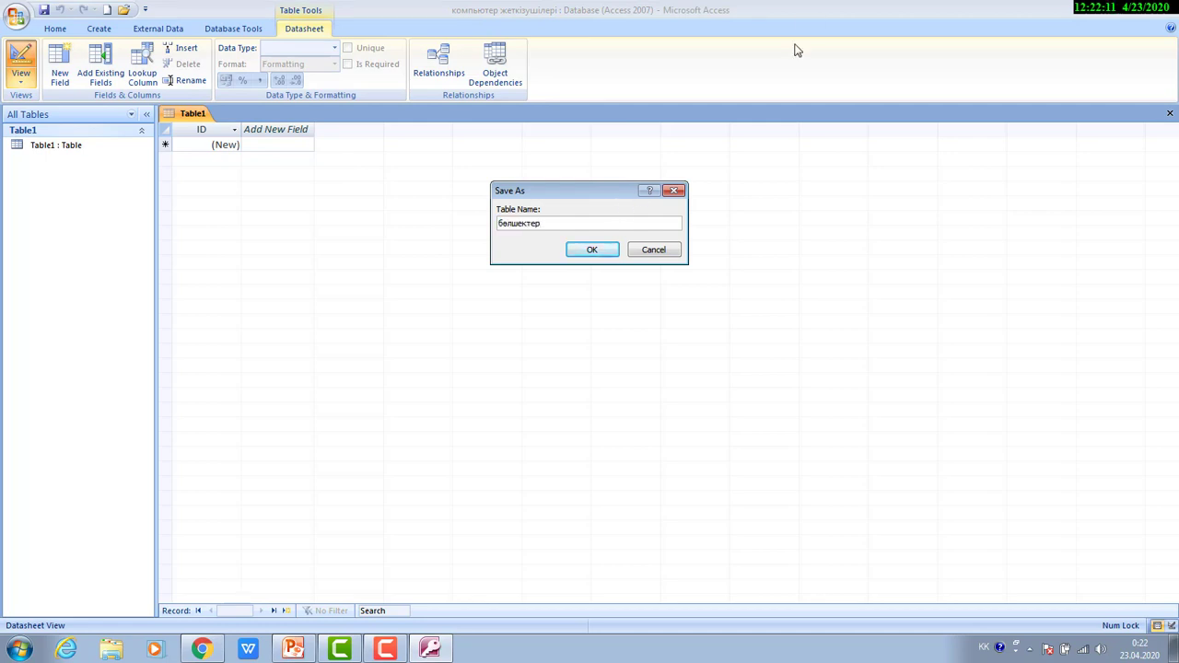
{"action": "left_click", "coordinate": [595, 252]}
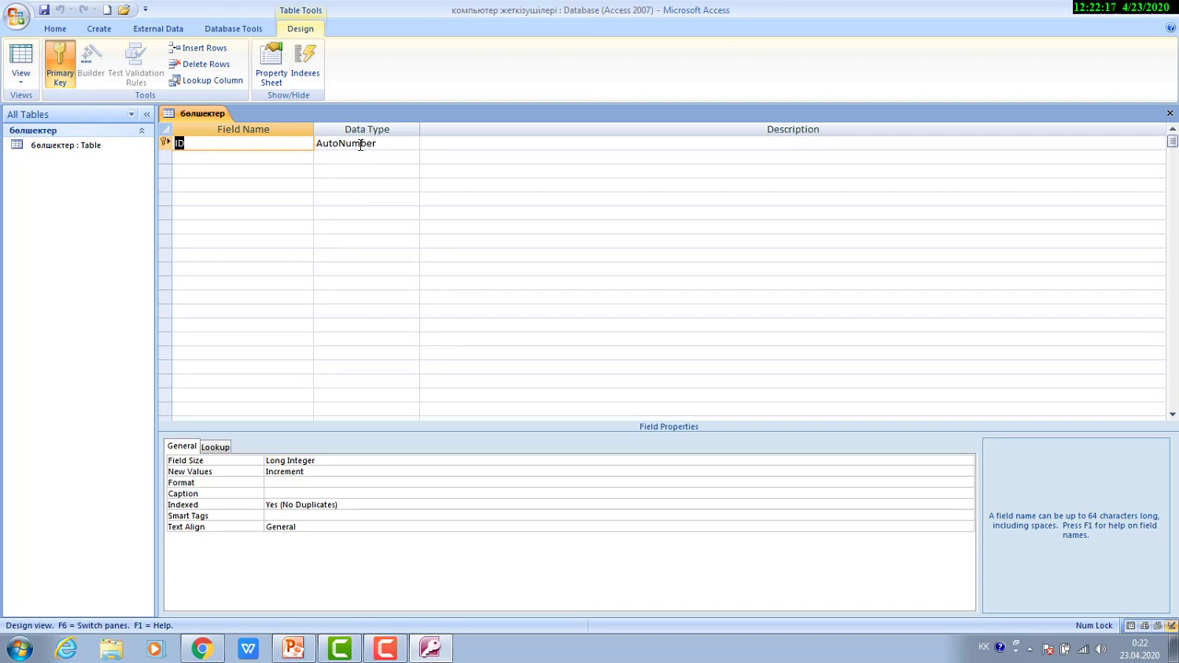
Rename the primary key field бөлшектер коды and set its data type to Text.
{"action": "type", "text": "бөлшектер код"}
{"action": "key", "text": "Tab"}
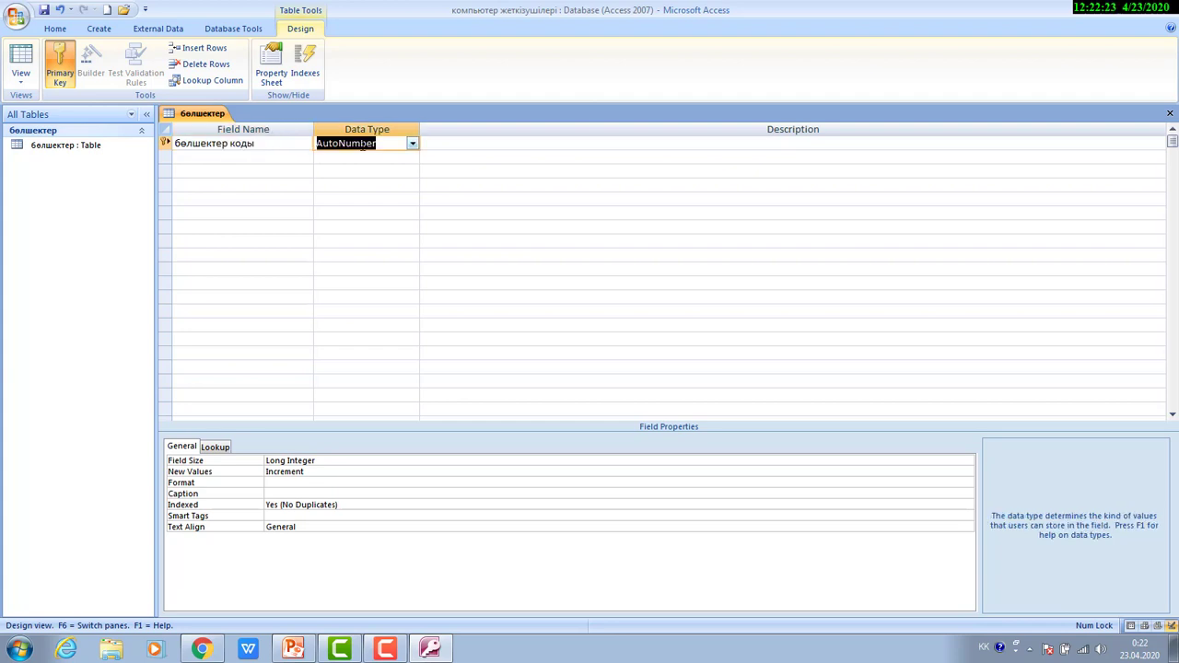
{"action": "left_click", "coordinate": [412, 144]}
{"action": "left_click", "coordinate": [329, 157]}
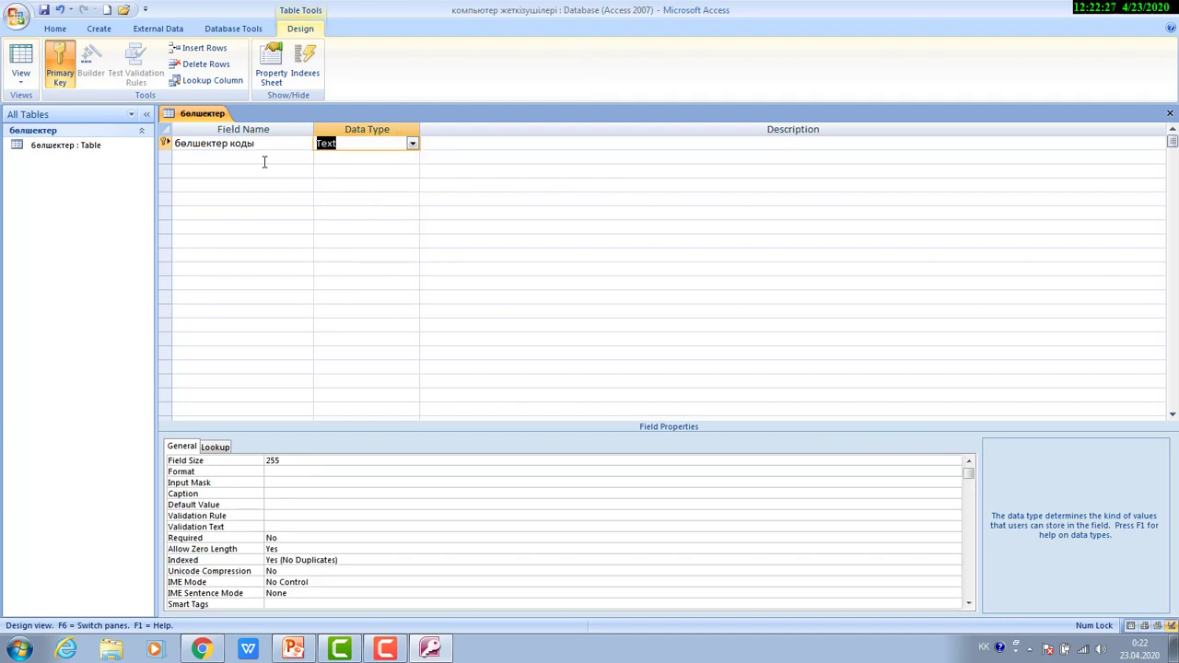
Add the Text fields атауы and сипаты, and save the table while switching to Datasheet view.
{"action": "left_click", "coordinate": [268, 161]}
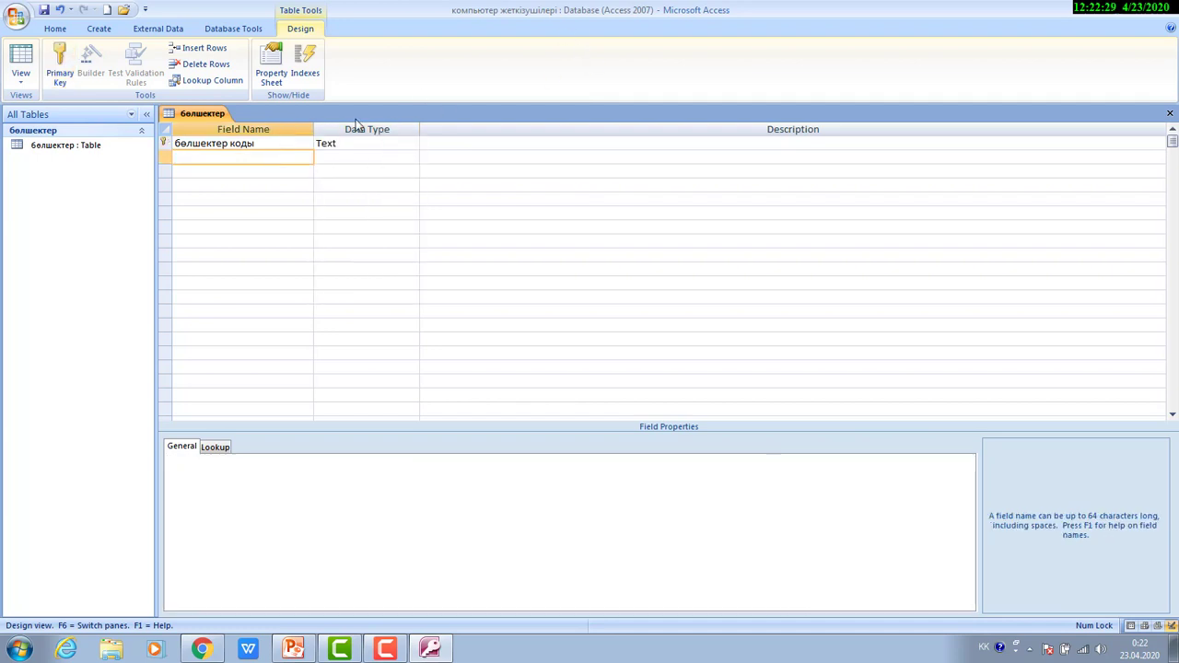
{"action": "type", "text": "aтауы"}
{"action": "key", "text": "Down"}
{"action": "type", "text": "сипаты"}
{"action": "key", "text": "Down"}
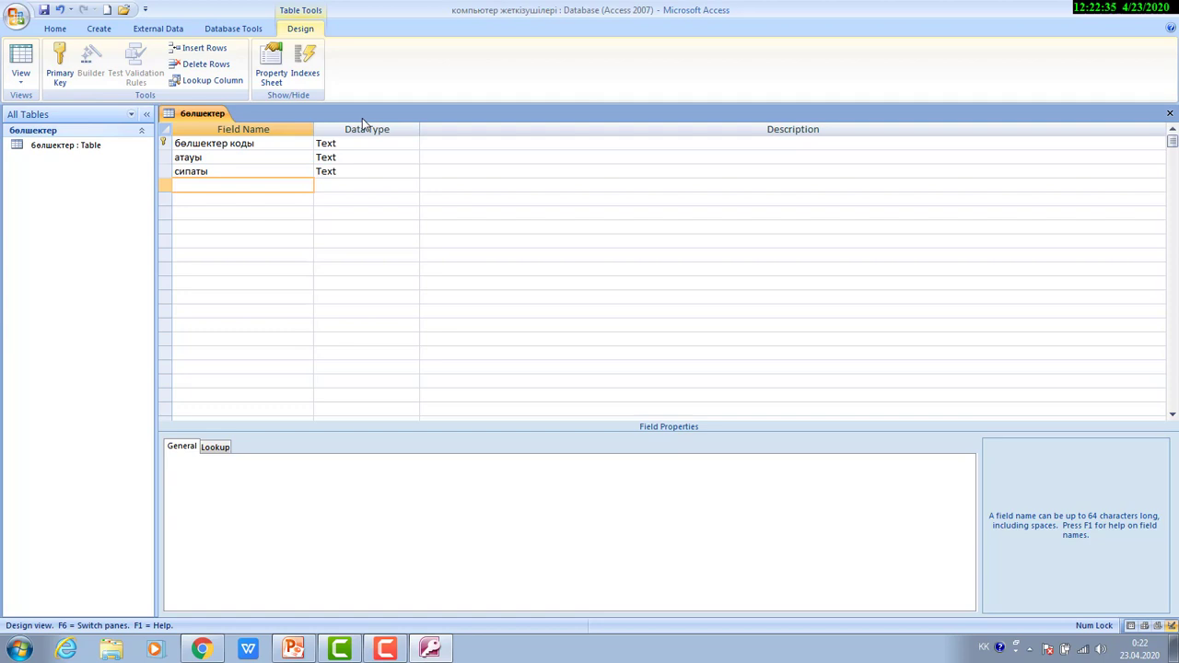
{"action": "left_click", "coordinate": [22, 60]}
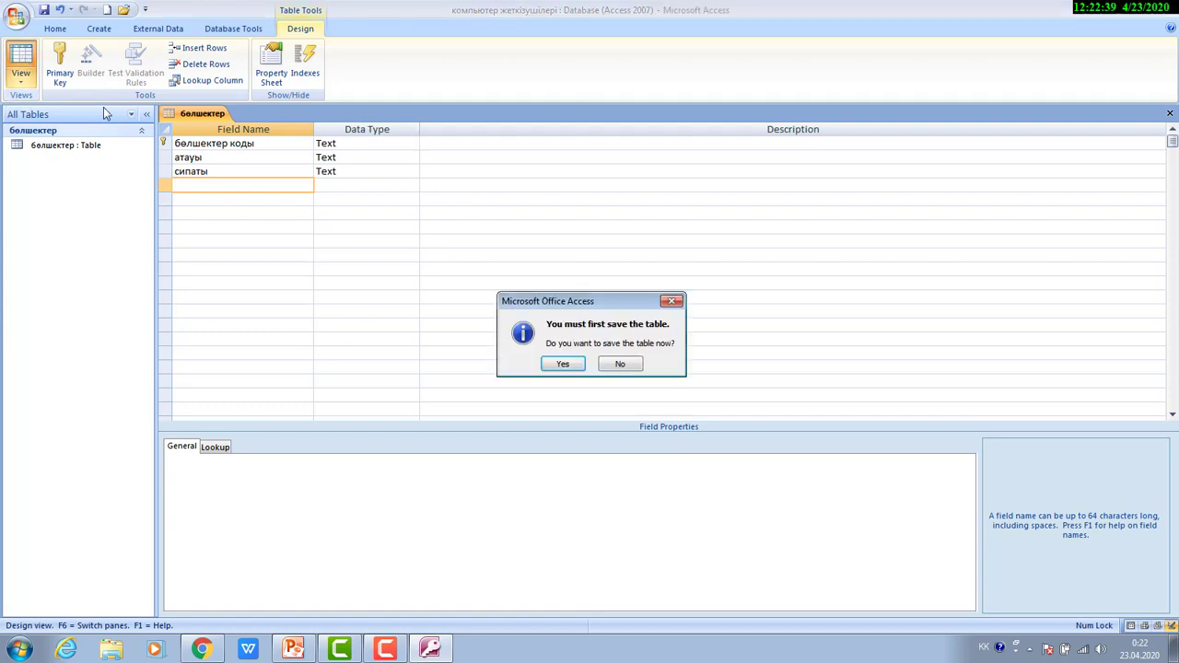
{"action": "left_click", "coordinate": [555, 364]}
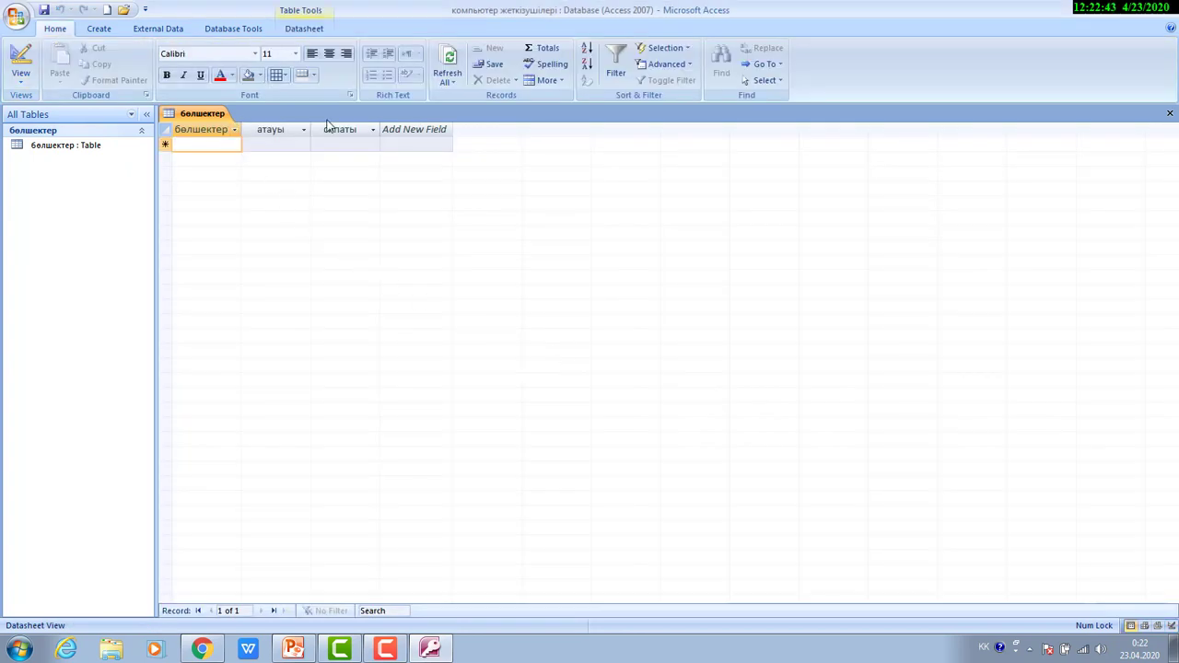
Enter the codes б1, б2, б3 and б4 as four records in the primary key column of the бөлшектер table.
{"action": "type", "text": "61"}
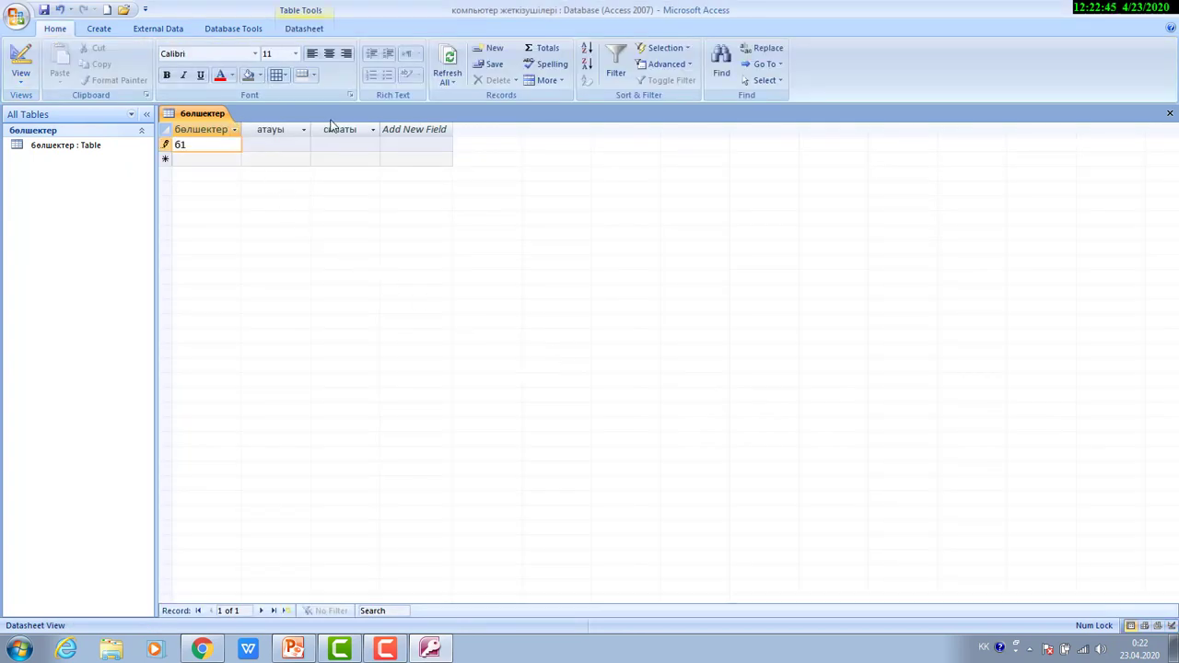
{"action": "key", "text": "Down"}
{"action": "type", "text": "62"}
{"action": "key", "text": "Down"}
{"action": "type", "text": "6"}
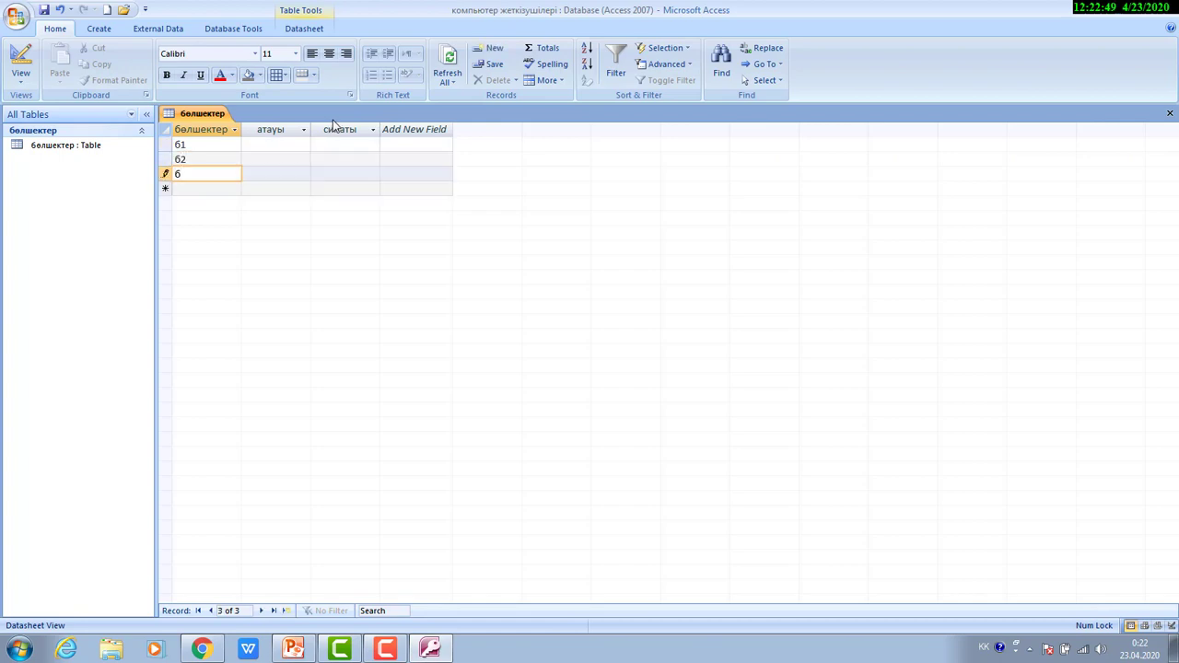
{"action": "type", "text": "3"}
{"action": "key", "text": "Down"}
{"action": "type", "text": "6"}
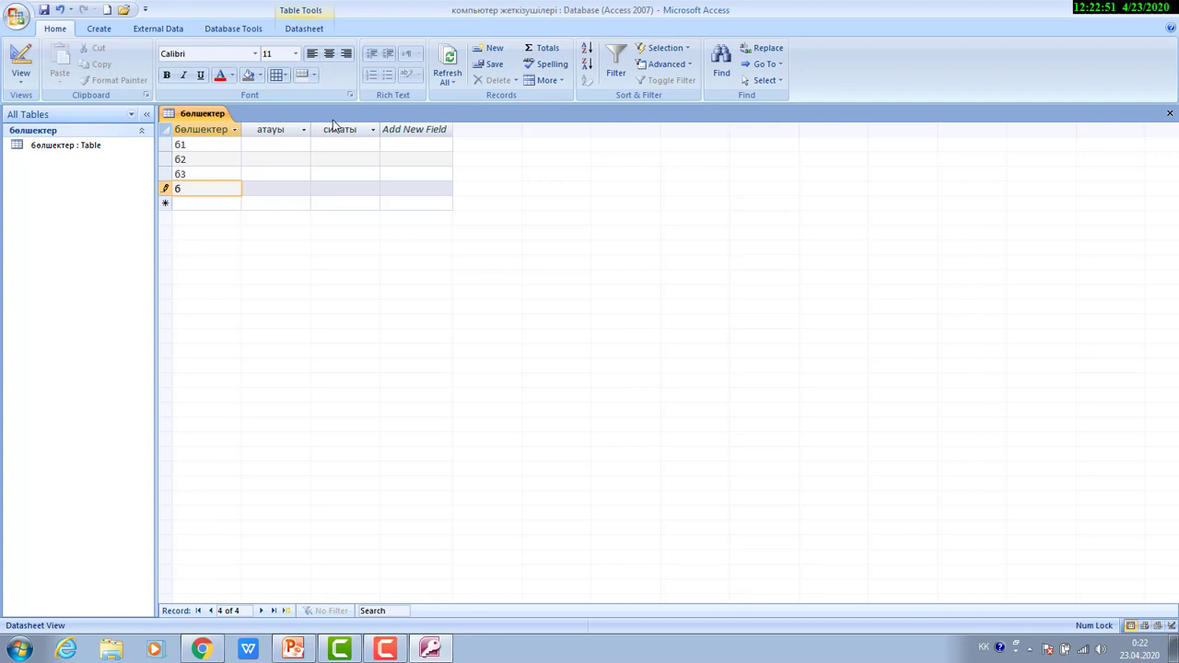
Fill the атауы column with жүйелік блок for record б1 and монитор for record б2.
{"action": "key", "text": "Tab"}
{"action": "key", "text": "Up"}
{"action": "key", "text": "Up"}
{"action": "key", "text": "Up"}
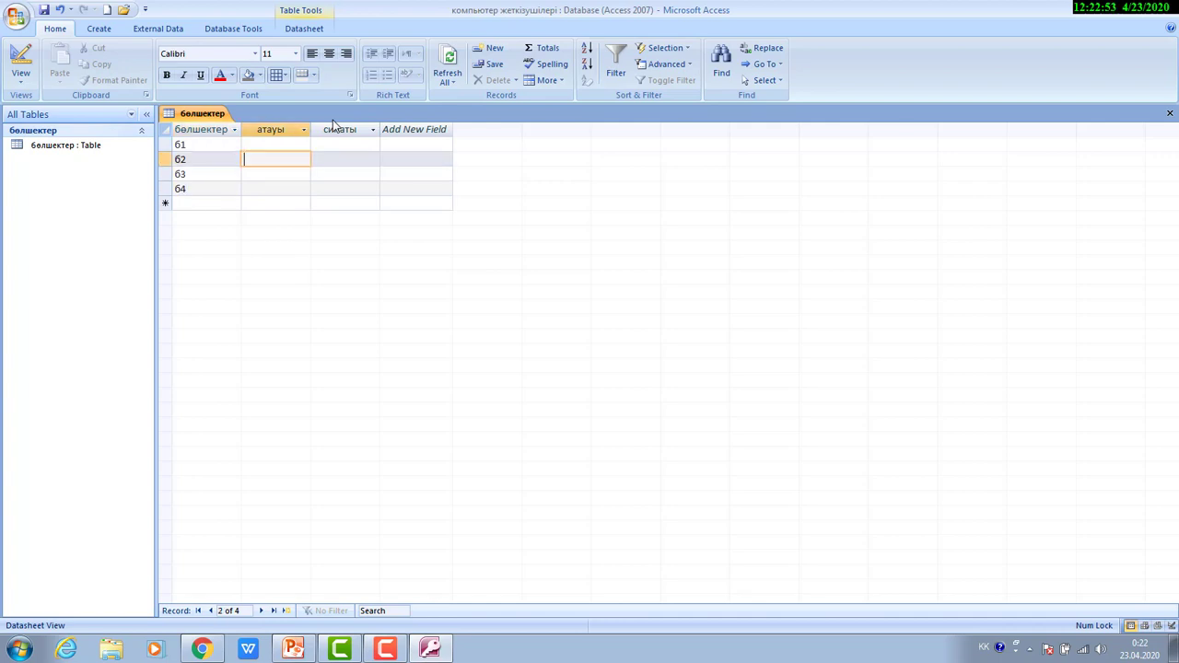
{"action": "type", "text": "жүйелік блок"}
{"action": "key", "text": "Down"}
{"action": "type", "text": "мон"}
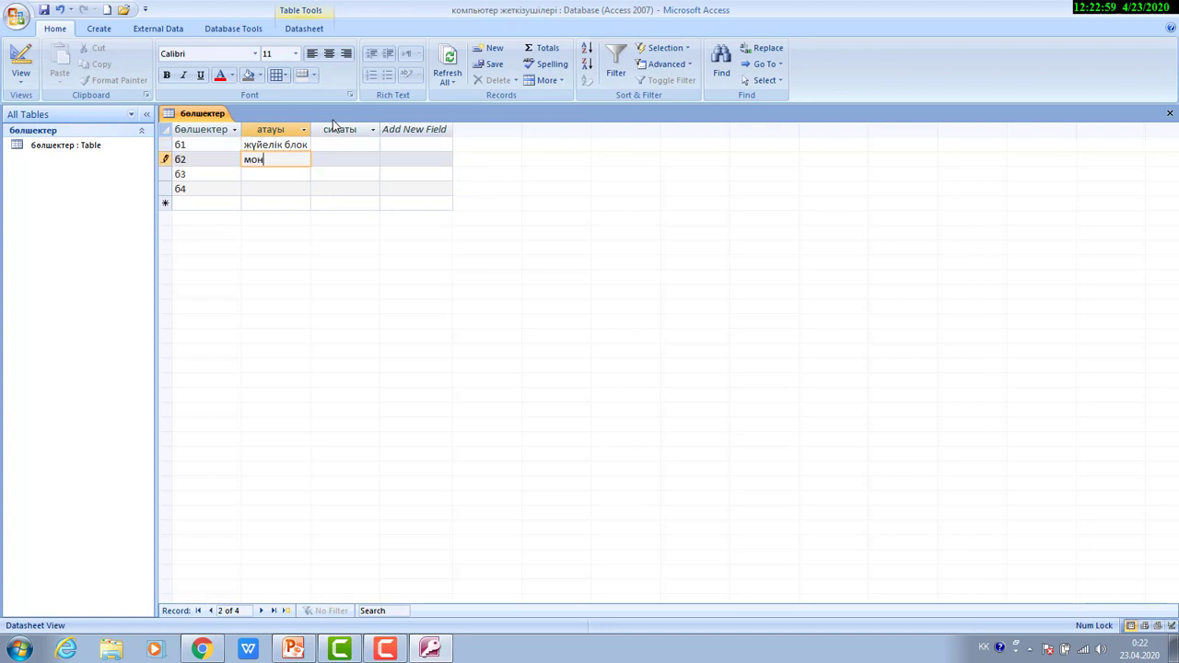
{"action": "type", "text": "итор"}
Enter the атауы values пернетақта for record б3 and тінтуір for record б4.
{"action": "key", "text": "Down"}
{"action": "type", "text": "ер"}
{"action": "key", "text": "BackSpace"}
{"action": "key", "text": "BackSpace"}
{"action": "key", "text": "BackSpace"}
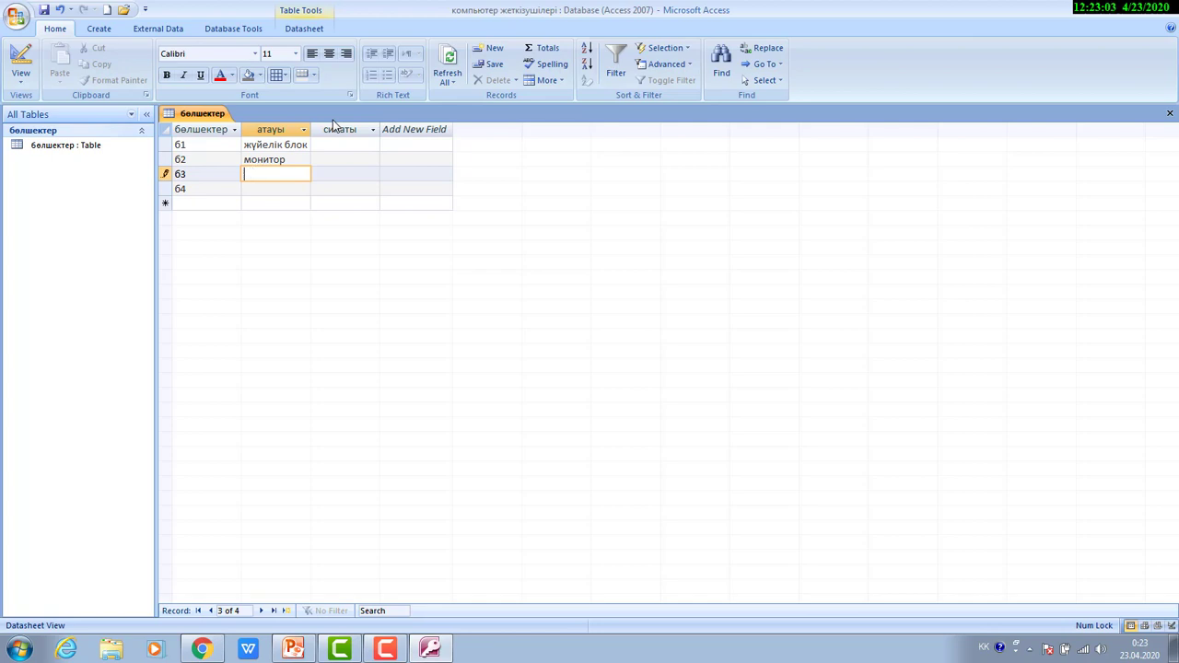
{"action": "type", "text": "ръ"}
{"action": "key", "text": "BackSpace"}
{"action": "key", "text": "BackSpace"}
{"action": "type", "text": "пернетақта"}
{"action": "key", "text": "Down"}
{"action": "type", "text": "тінтуір"}
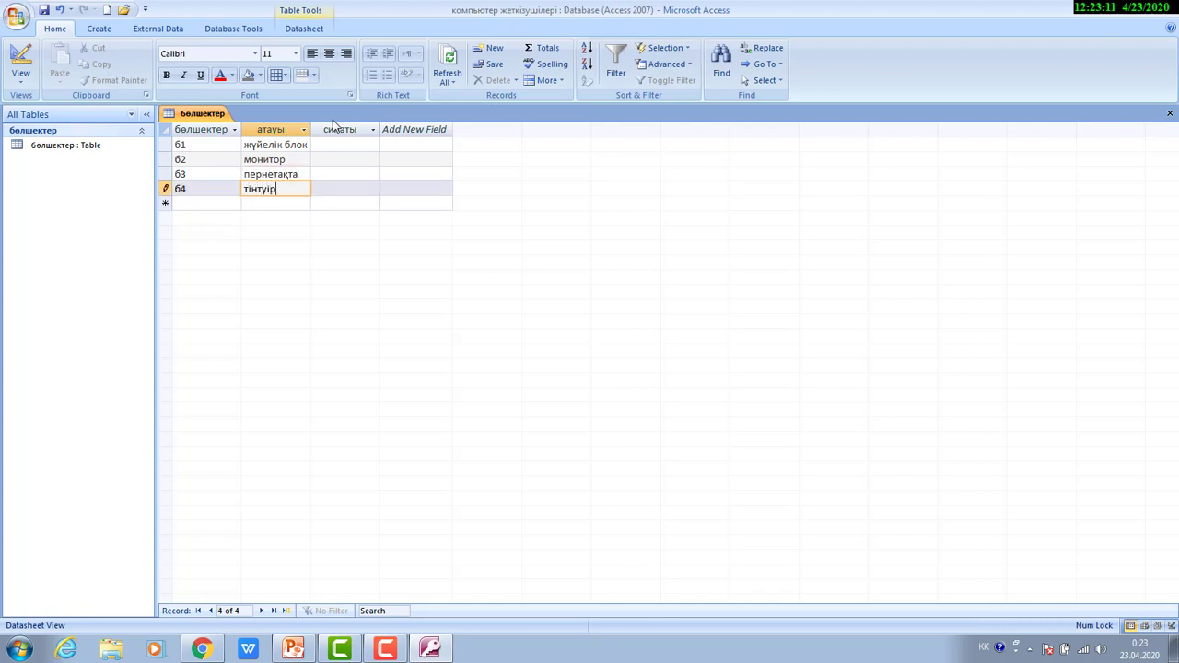
Fill the сипаты column with пентиум for record б1 and 15 дюйм for record б2.
{"action": "key", "text": "Tab"}
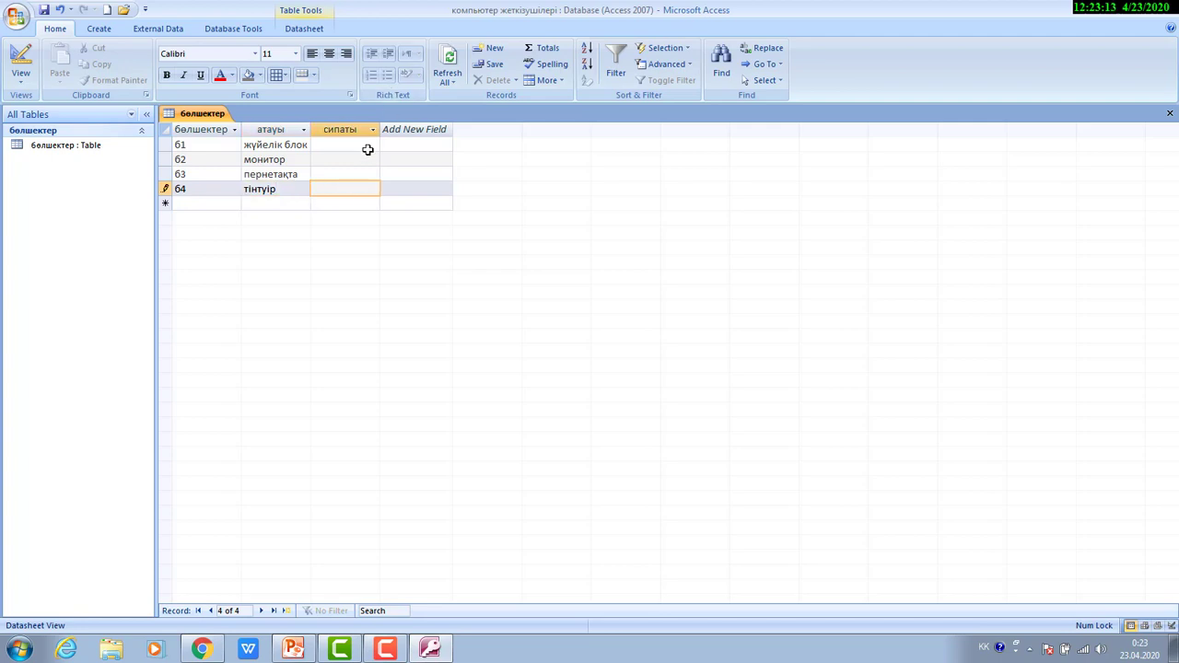
{"action": "left_click", "coordinate": [369, 144]}
{"action": "type", "text": "пе"}
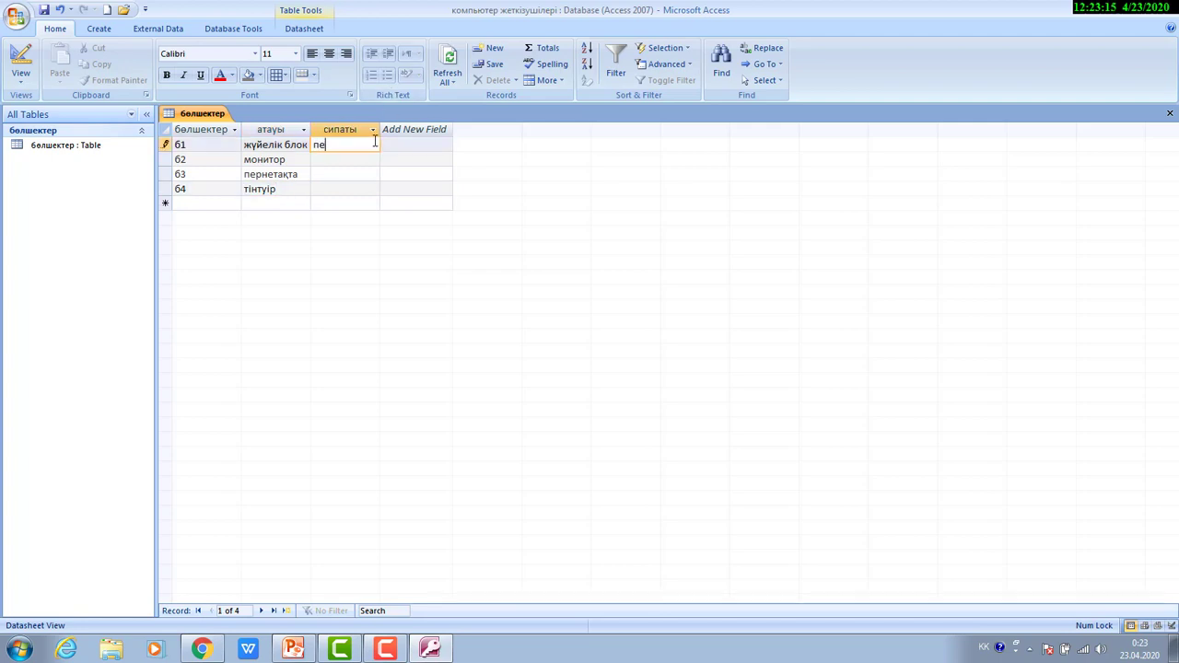
{"action": "type", "text": "нтиум"}
{"action": "key", "text": "Down"}
{"action": "type", "text": "монито"}
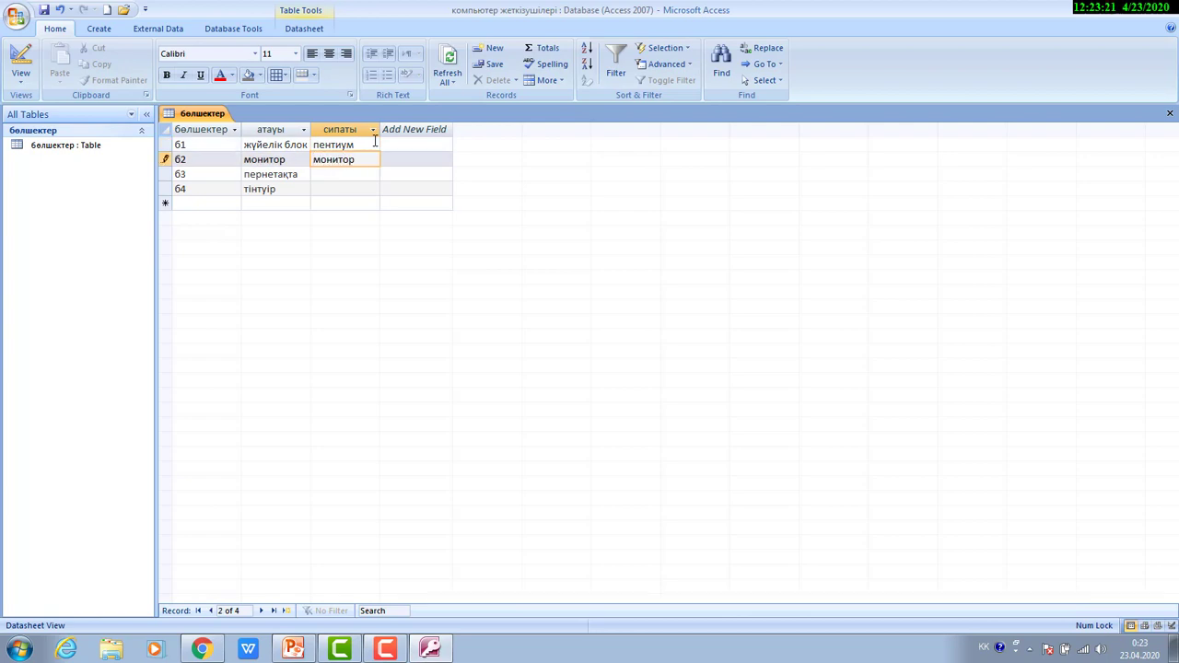
{"action": "key", "text": "BackSpace"}
{"action": "key", "text": "BackSpace"}
{"action": "key", "text": "BackSpace"}
{"action": "key", "text": "BackSpace"}
{"action": "key", "text": "BackSpace"}
{"action": "key", "text": "BackSpace"}
{"action": "key", "text": "BackSpace"}
{"action": "type", "text": "15 дюйм"}
Enter the сипаты values 104 пернелік for record б3 and 3 батырма for record б4.
{"action": "key", "text": "Down"}
{"action": "type", "text": "1"}
{"action": "key", "text": "Menu"}
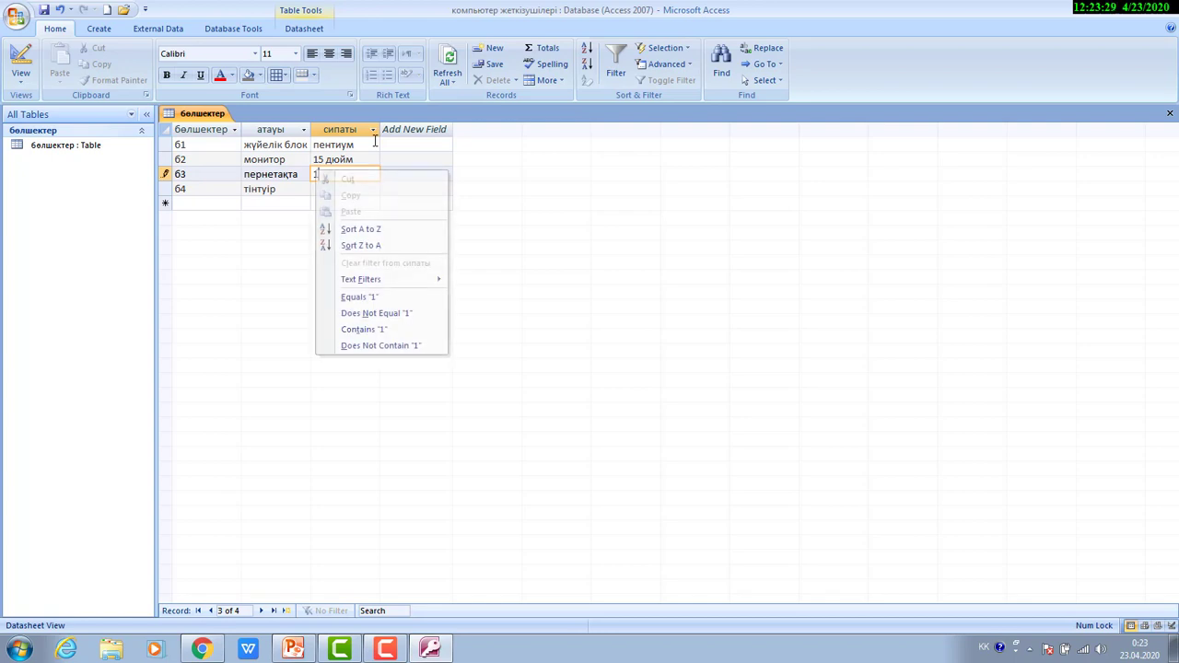
{"action": "key", "text": "Escape"}
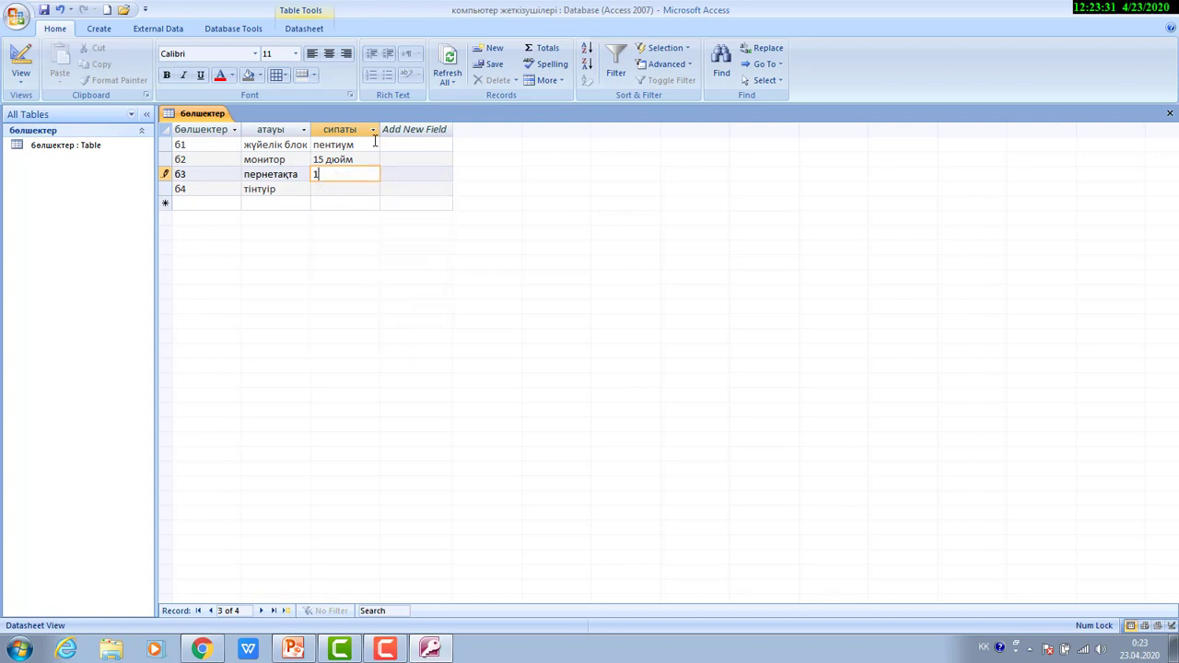
{"action": "key", "text": "Escape"}
{"action": "type", "text": "0"}
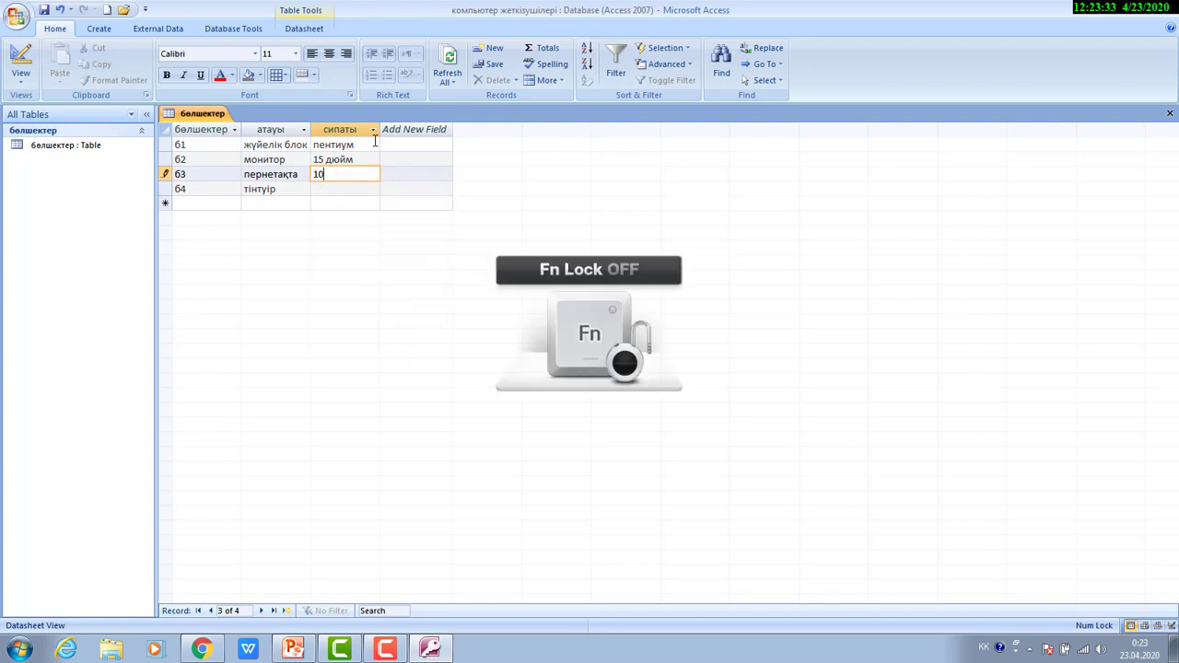
{"action": "type", "text": "4 пернелі"}
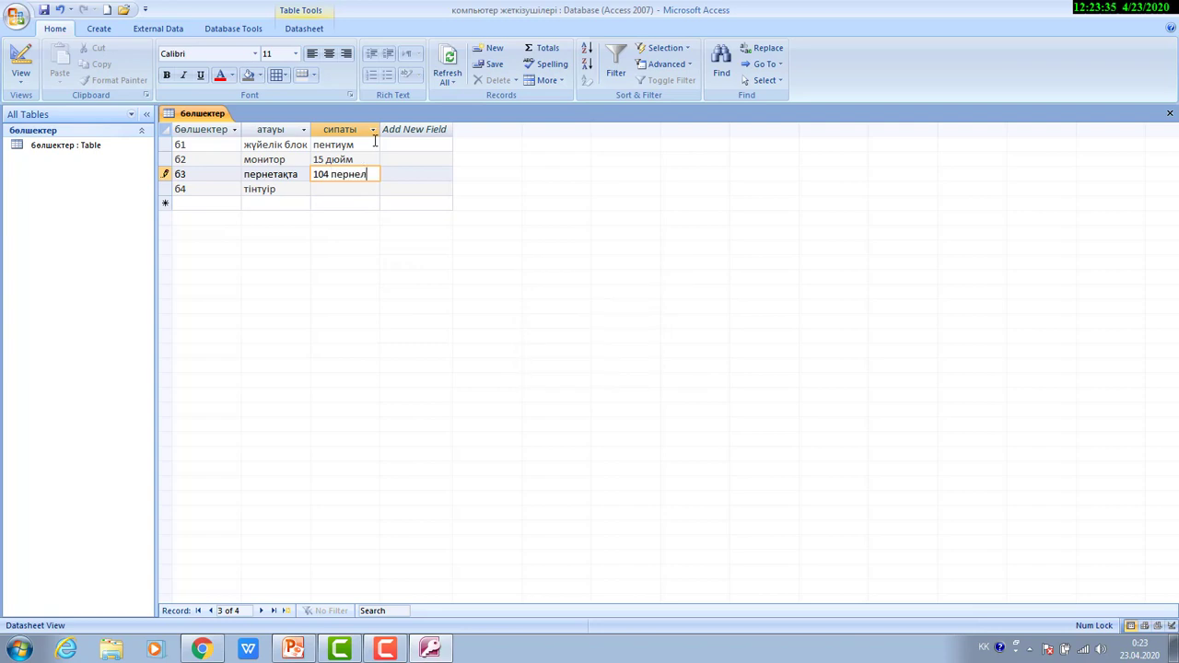
{"action": "type", "text": "к"}
{"action": "key", "text": "Down"}
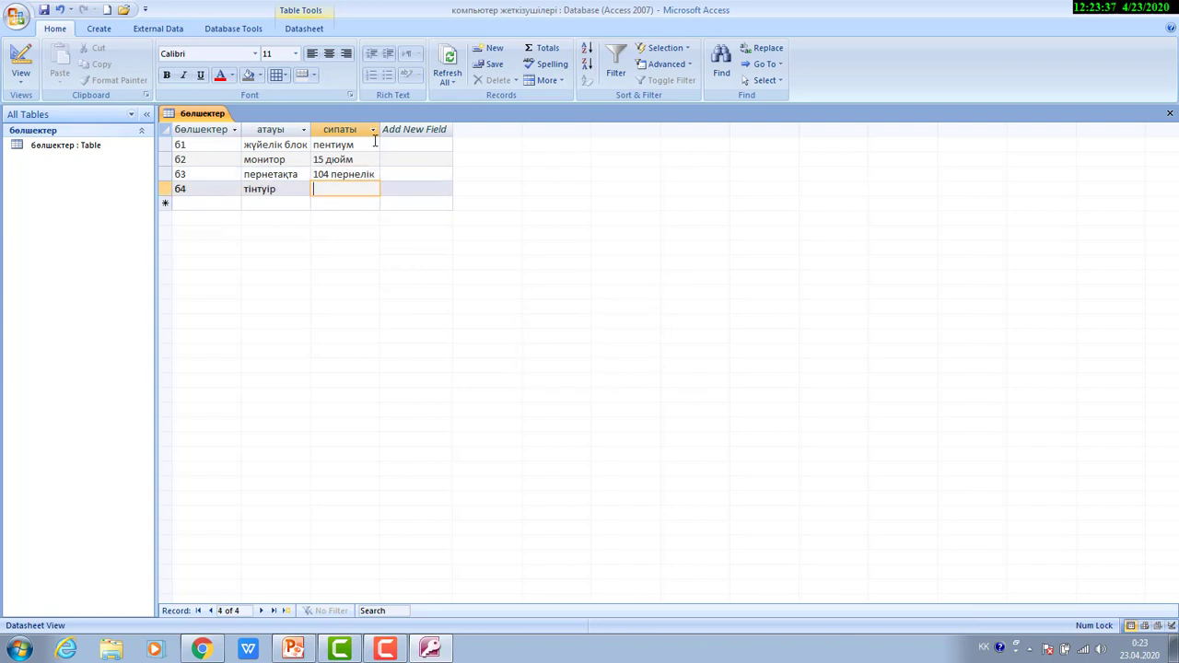
{"action": "type", "text": "3 батырма"}
{"action": "key", "text": "Tab"}
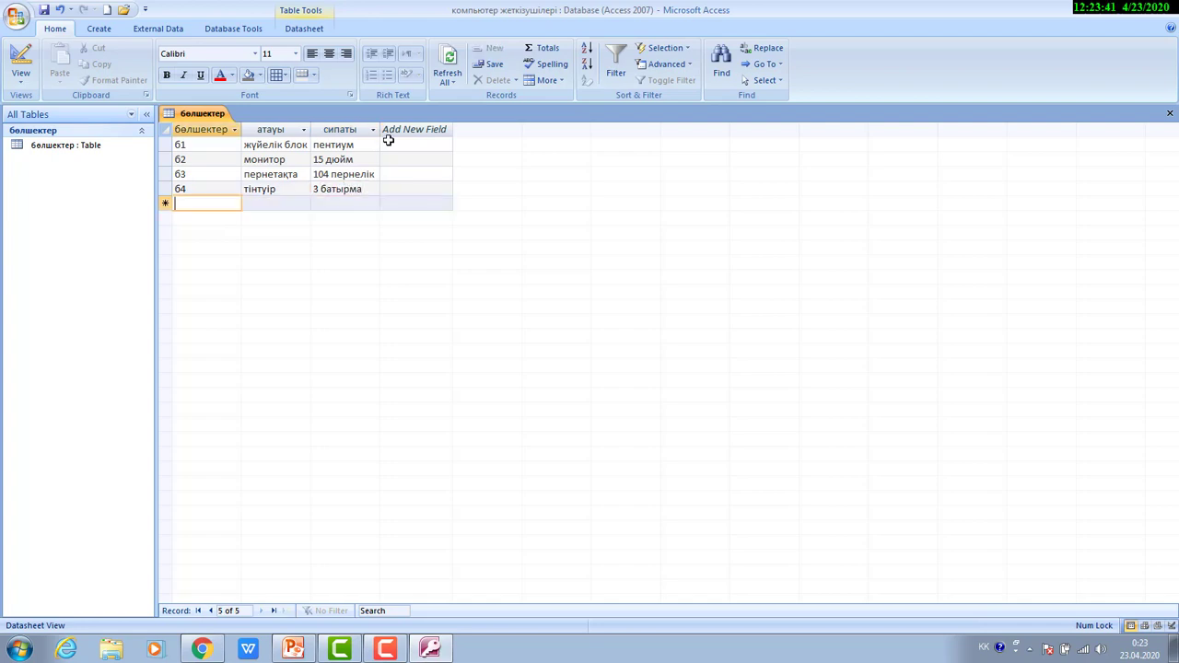
Switch to PowerPoint to review the slide on conditions for linking tables, and return to the Access database.
{"action": "left_click", "coordinate": [85, 148]}
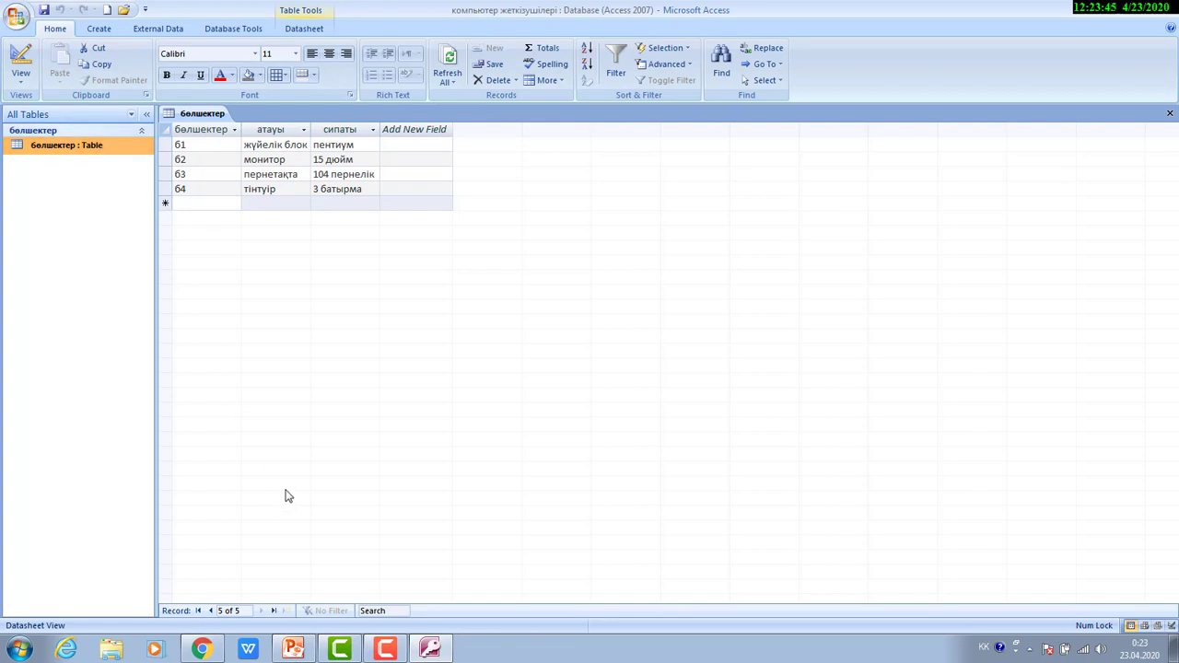
{"action": "left_click", "coordinate": [295, 650]}
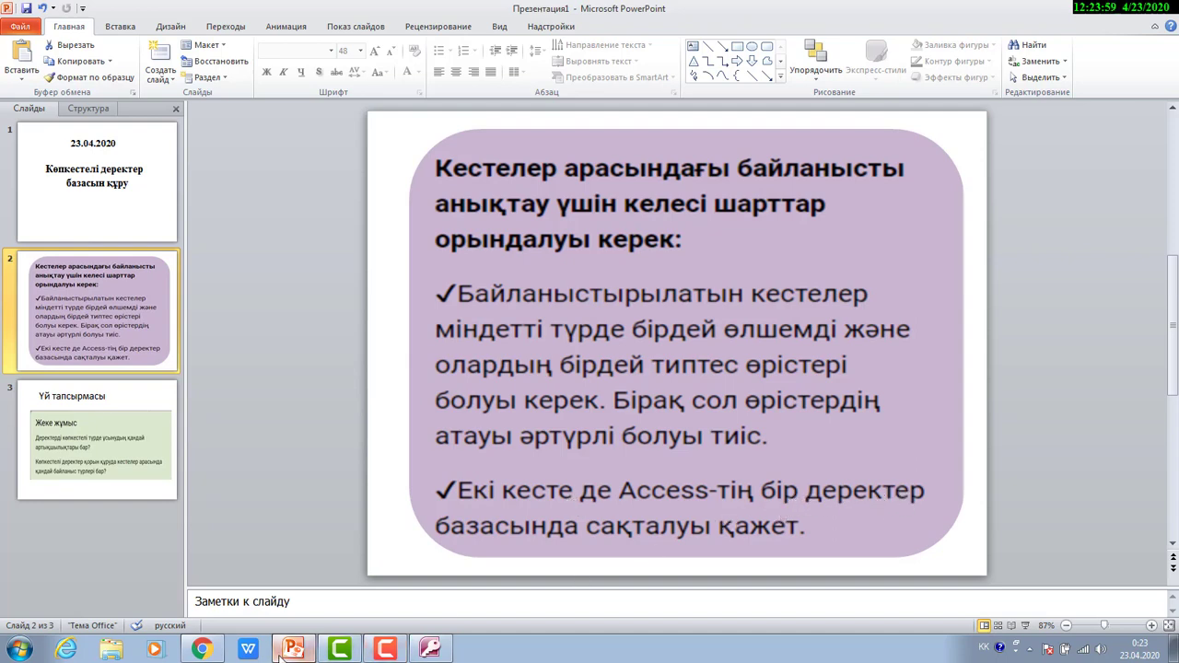
{"action": "left_click", "coordinate": [429, 649]}
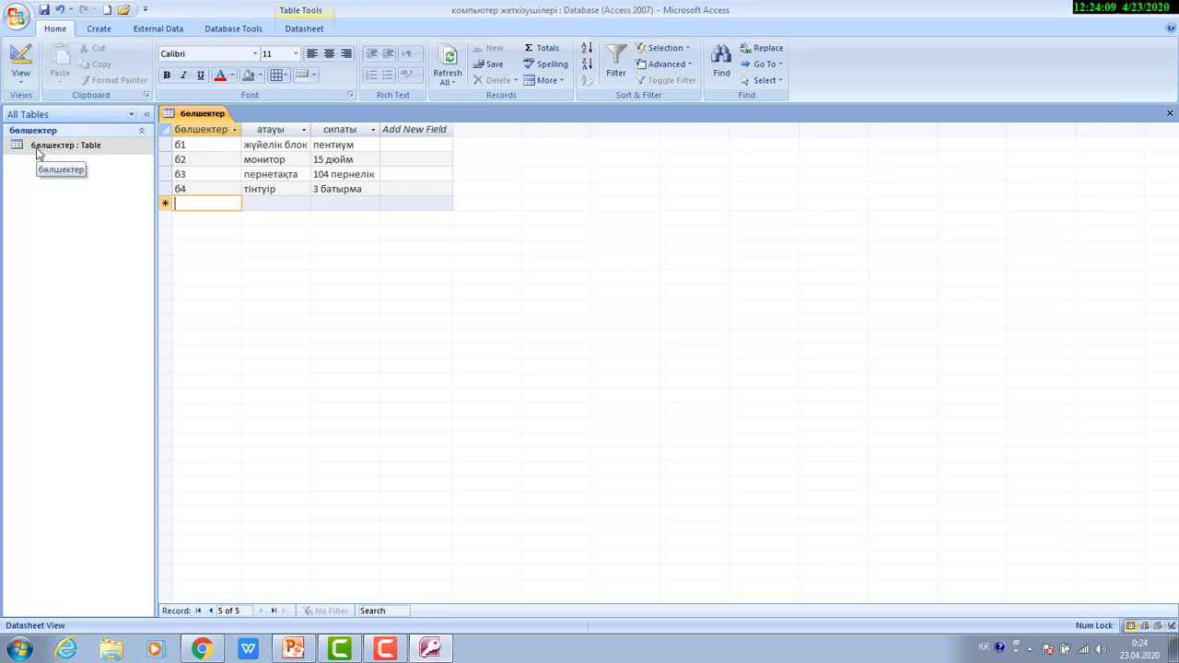
Create a second table and save it as жеткізуші while switching it to Design view.
{"action": "left_click", "coordinate": [99, 30]}
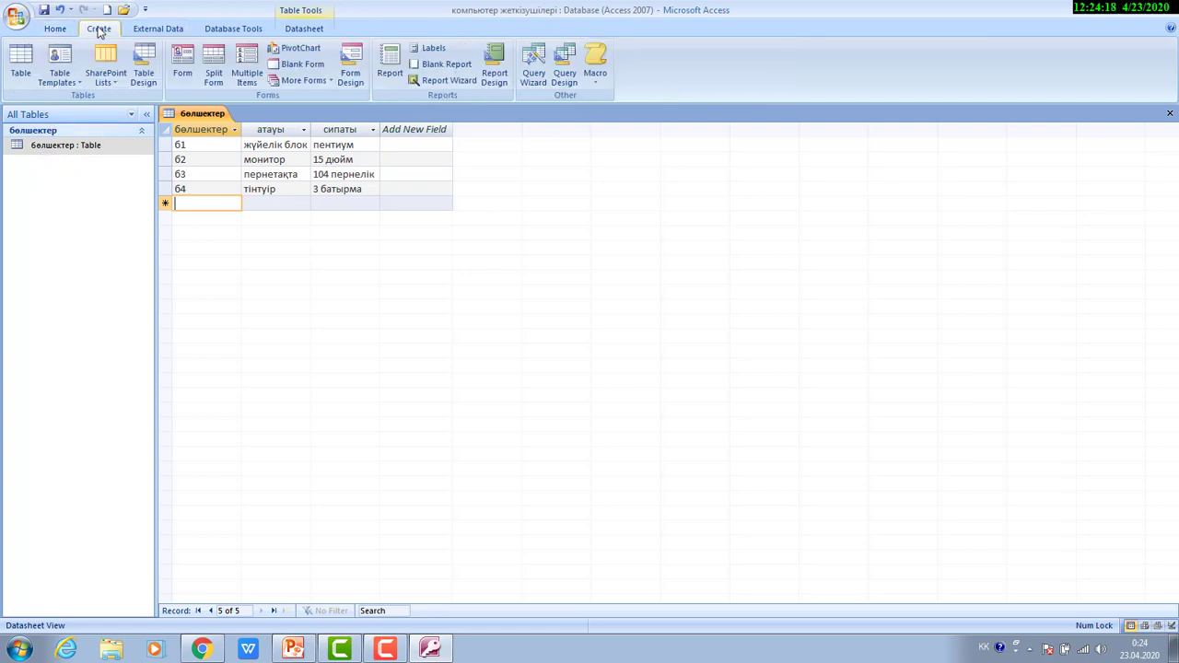
{"action": "left_click", "coordinate": [22, 63]}
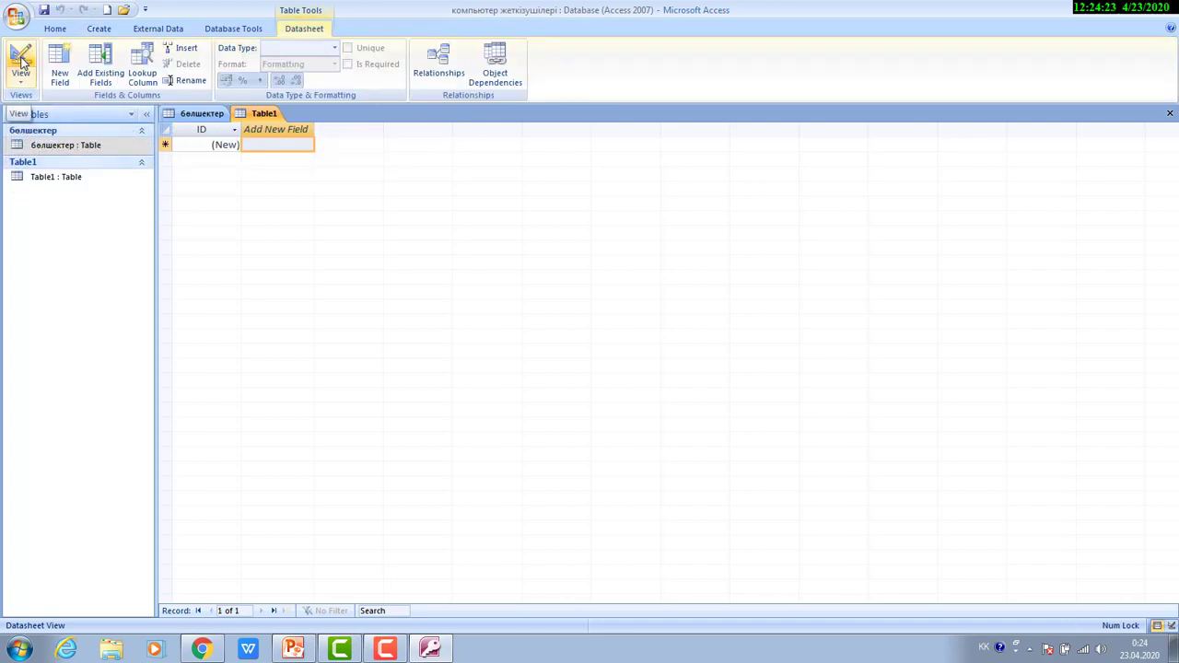
{"action": "left_click", "coordinate": [32, 185]}
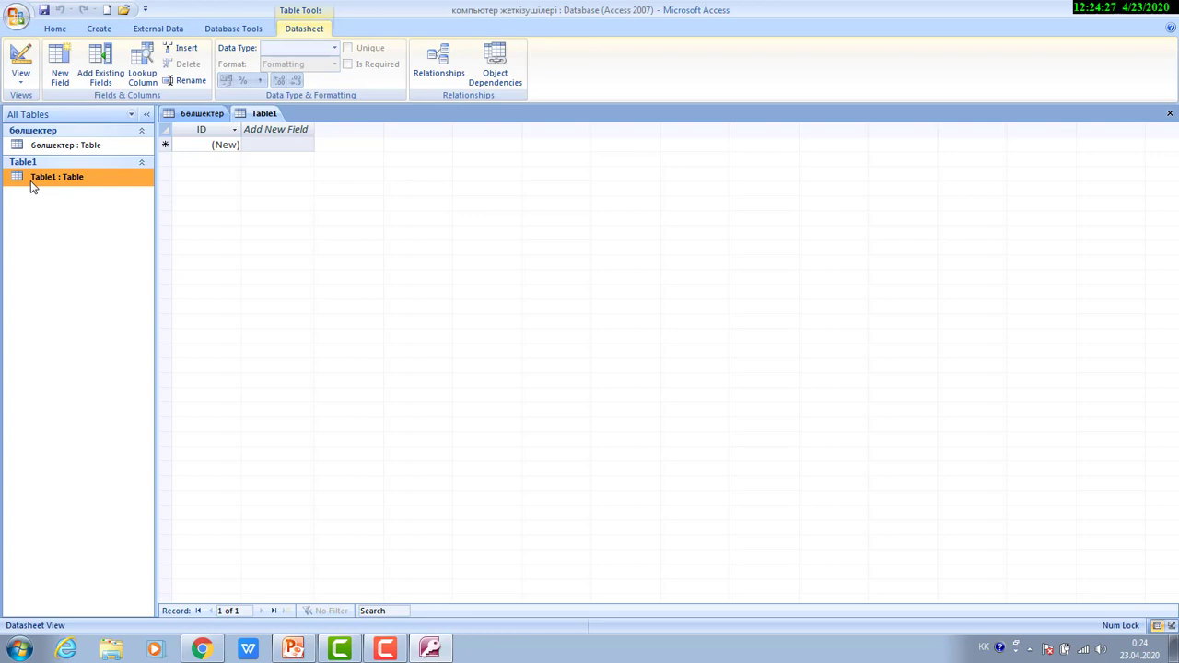
{"action": "left_click", "coordinate": [204, 115]}
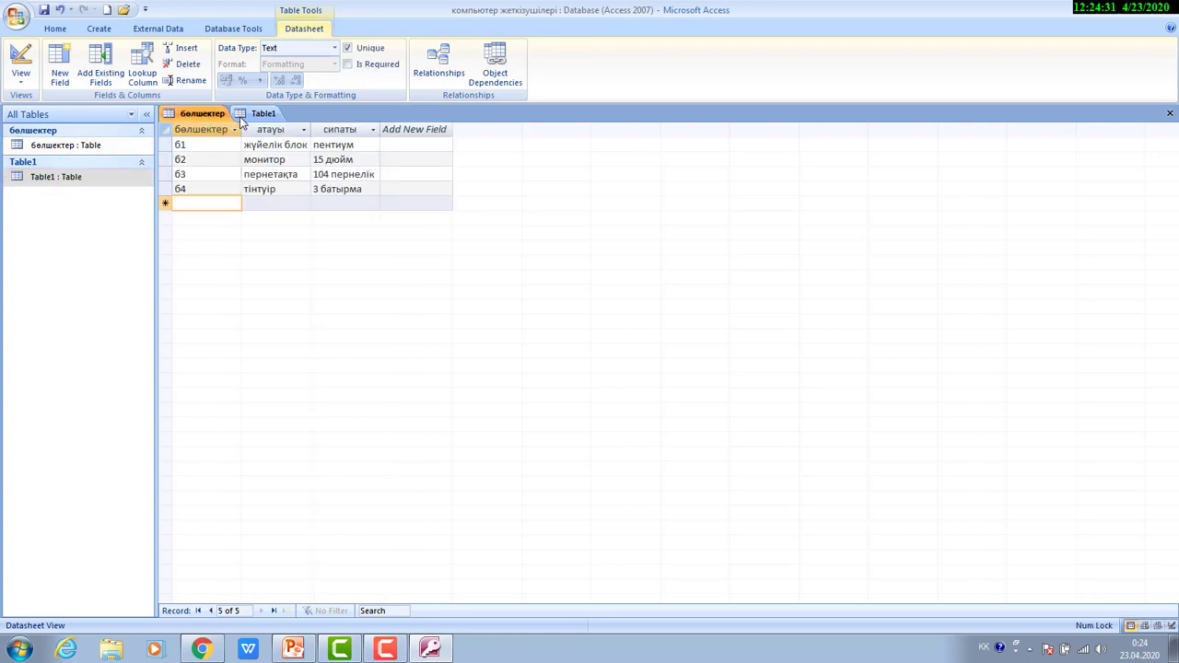
{"action": "left_click", "coordinate": [243, 117]}
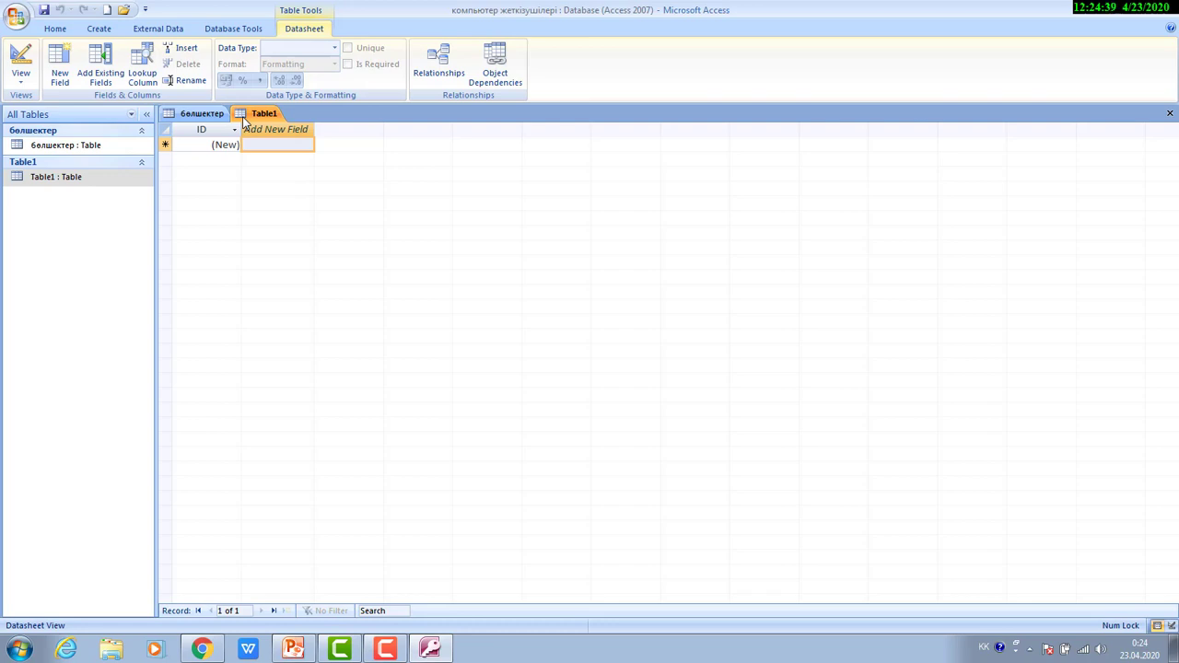
{"action": "left_click", "coordinate": [20, 59]}
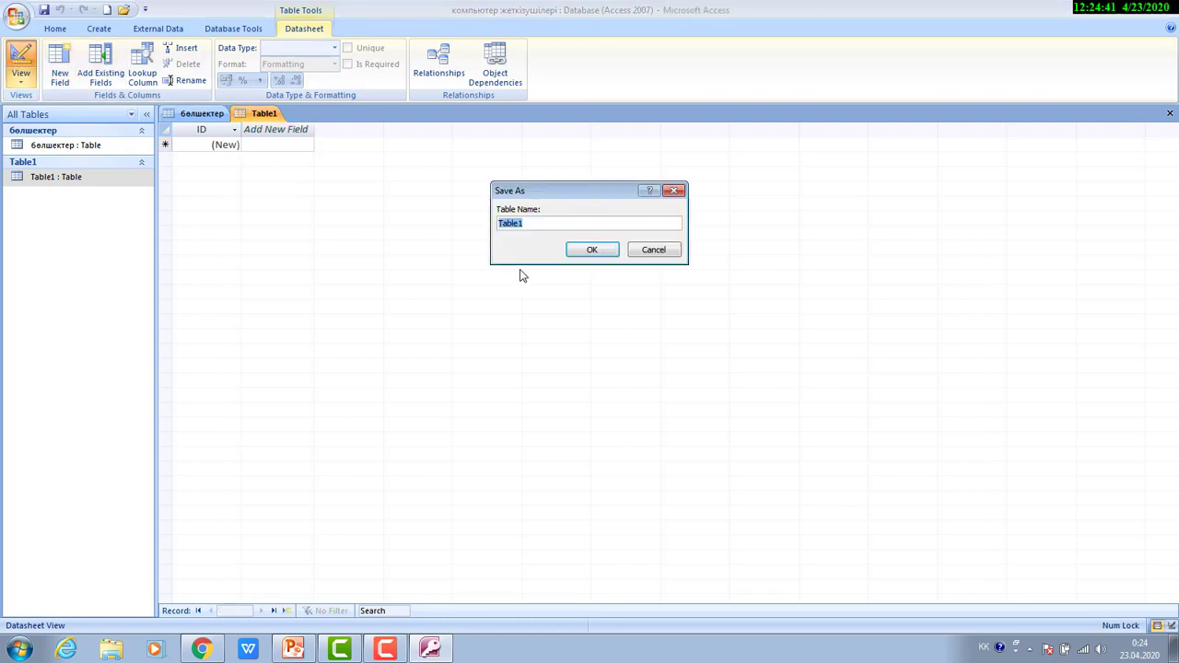
{"action": "type", "text": "жеткізуші"}
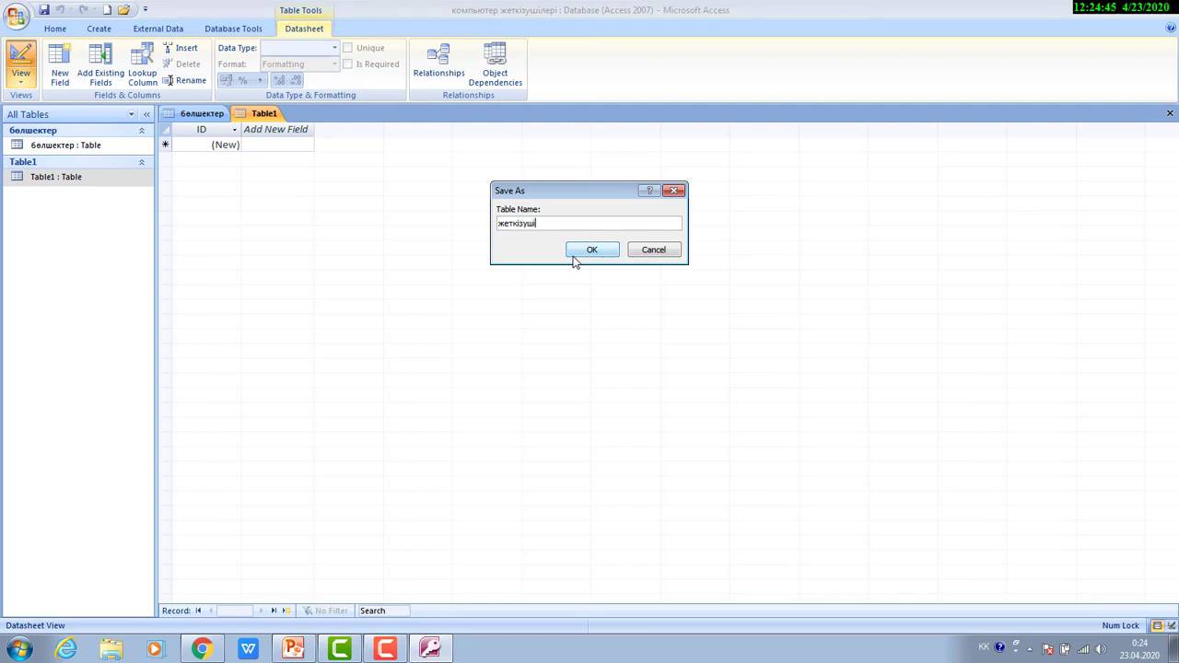
{"action": "left_click", "coordinate": [592, 246]}
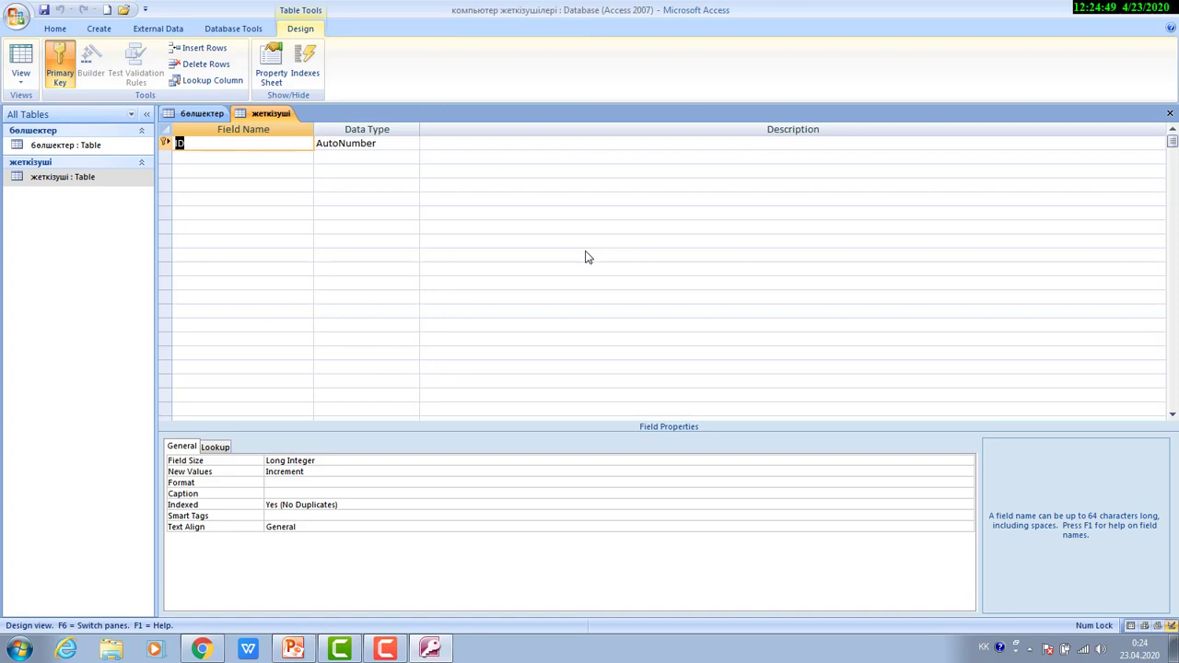
Rename the primary key field жеткізушілер коды and set its data type to Text.
{"action": "type", "text": "жт"}
{"action": "key", "text": "BackSpace"}
{"action": "type", "text": "еткізушілер "}
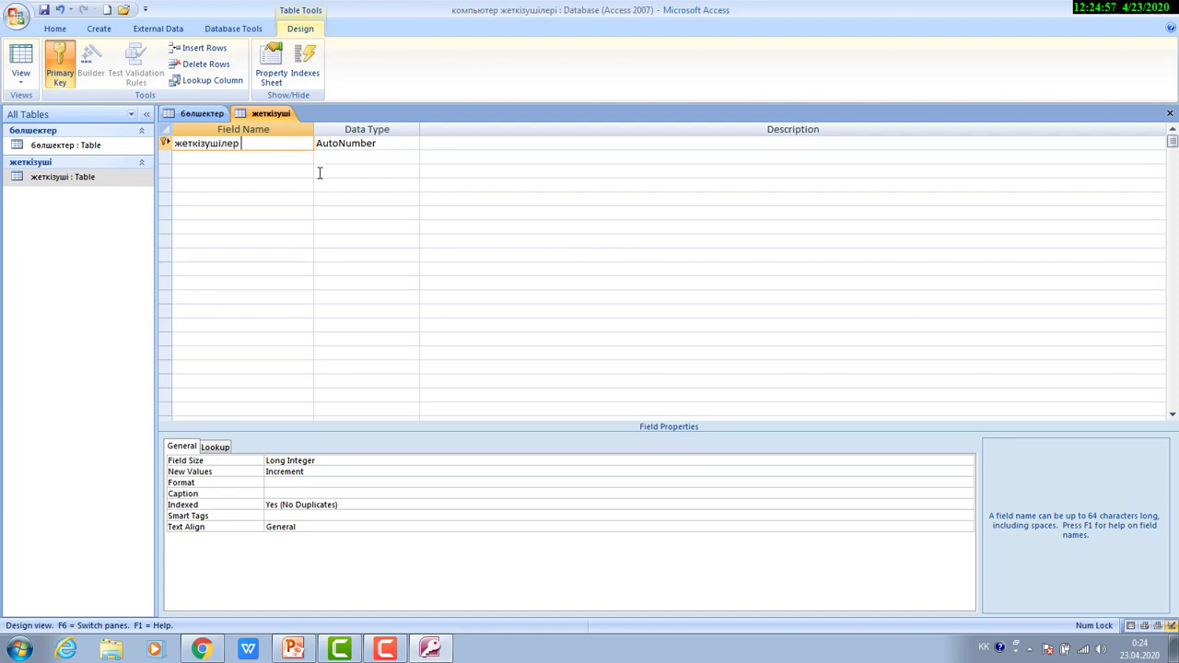
{"action": "type", "text": "коды"}
{"action": "key", "text": "Tab"}
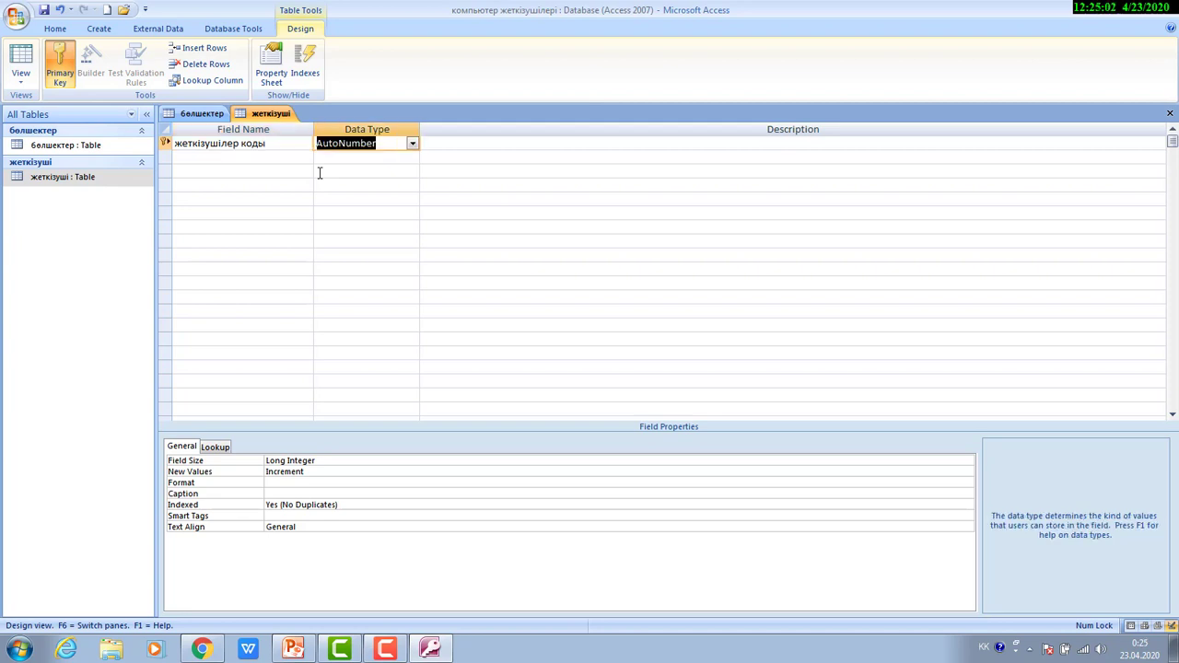
{"action": "left_click", "coordinate": [411, 145]}
{"action": "left_click", "coordinate": [329, 157]}
Add the Text fields атауы and адресі, and save the жеткізуші table while switching to Datasheet view.
{"action": "left_click", "coordinate": [237, 158]}
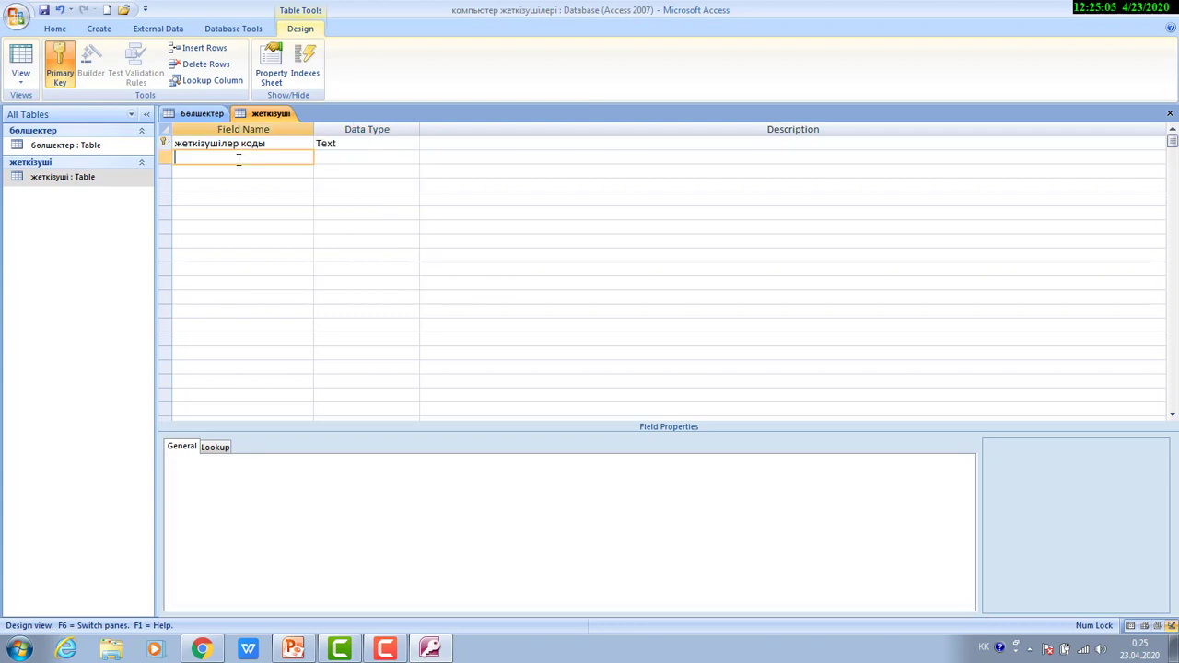
{"action": "type", "text": "атауы"}
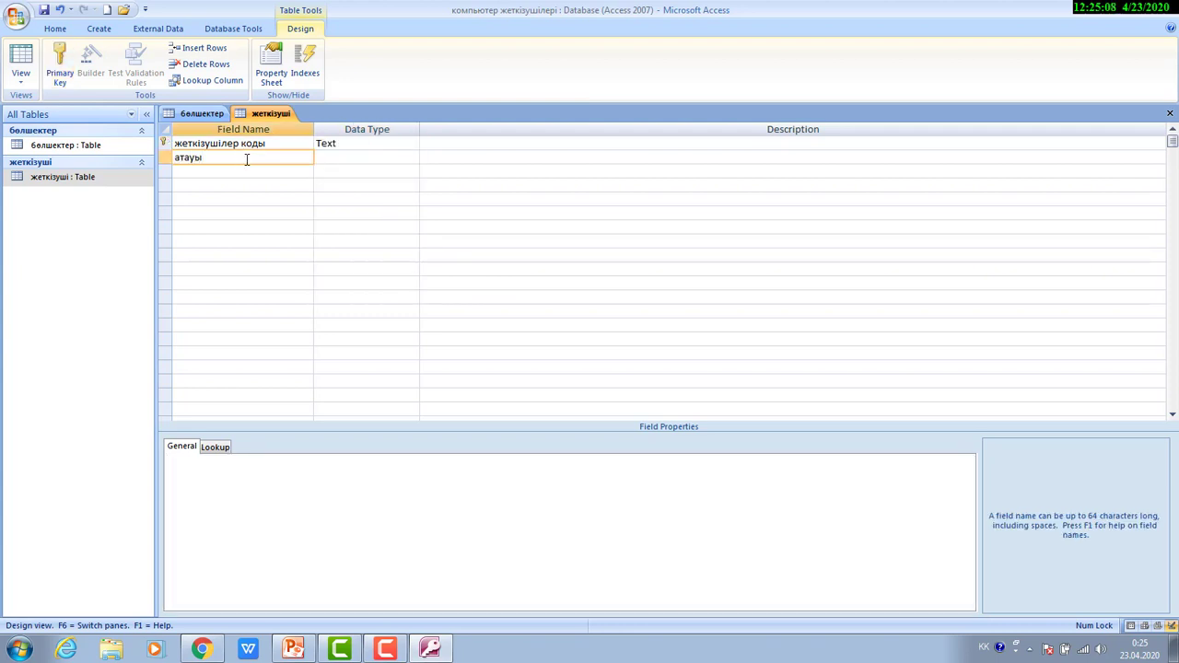
{"action": "key", "text": "Down"}
{"action": "type", "text": "адресі"}
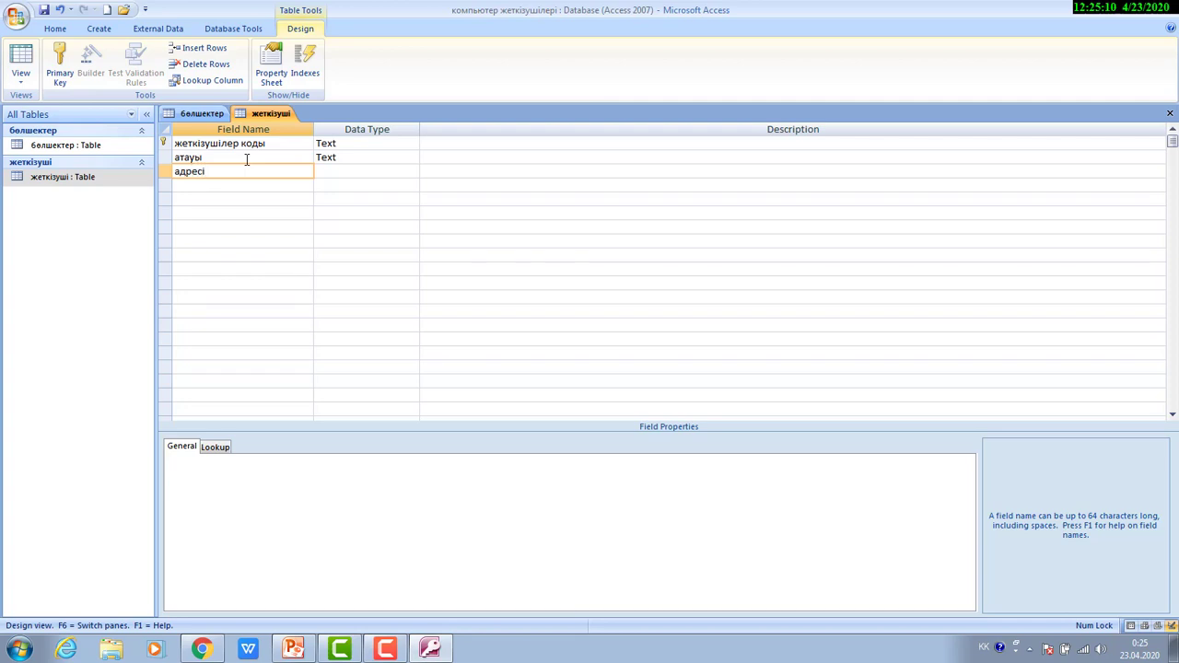
{"action": "key", "text": "Tab"}
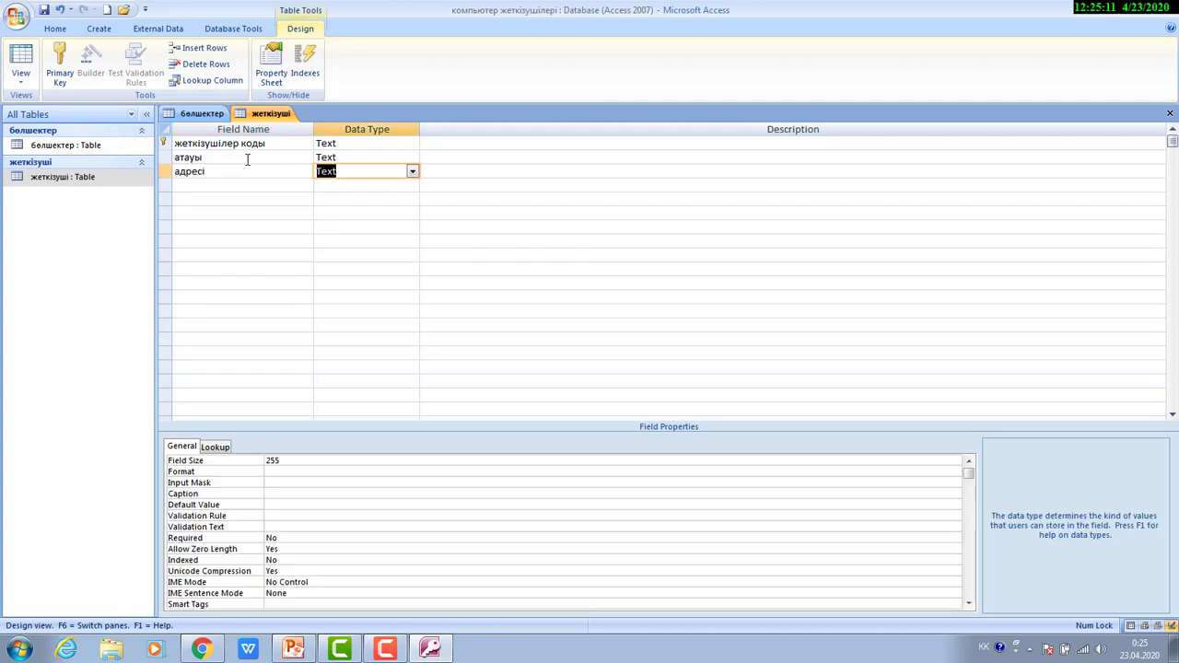
{"action": "left_click", "coordinate": [20, 59]}
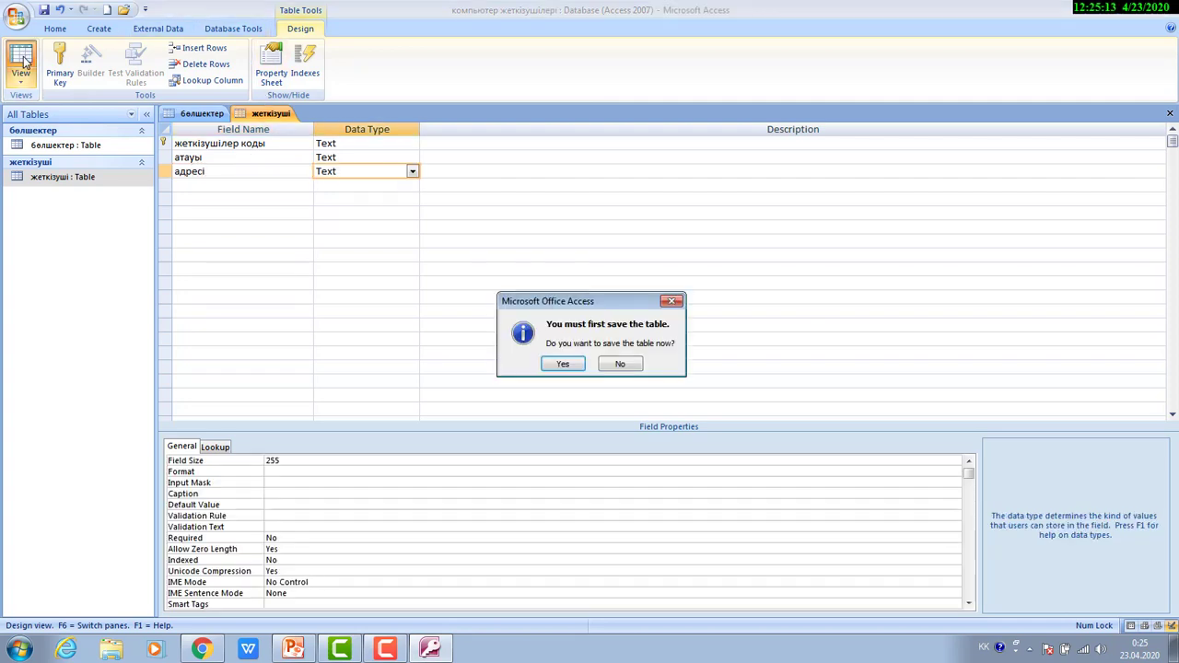
{"action": "left_click", "coordinate": [568, 364]}
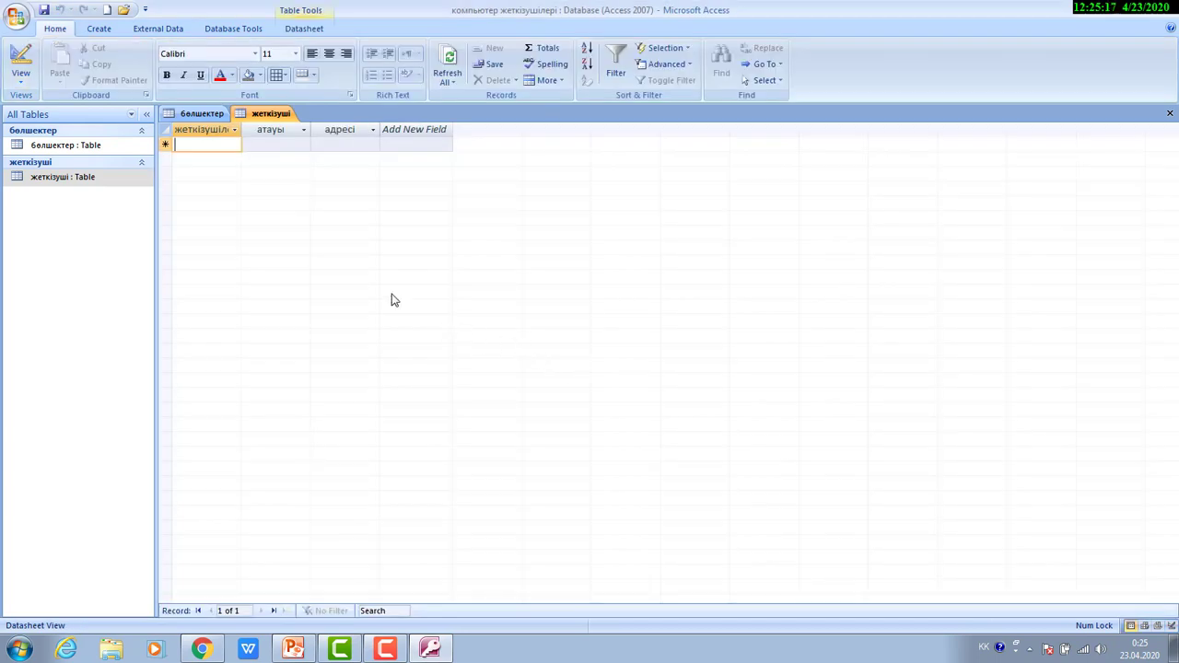
Widen the атауы and жеткізушілер коды columns so the full headings fit in the жеткізуші table.
{"action": "left_click", "coordinate": [238, 130]}
{"action": "left_click", "coordinate": [243, 131]}
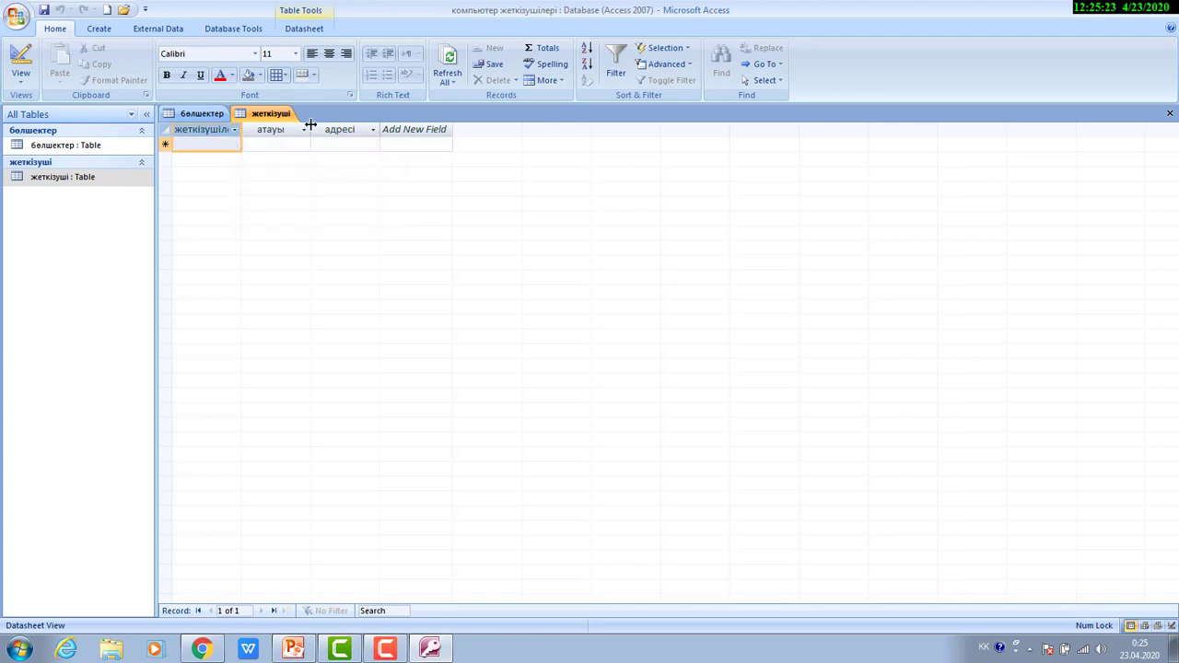
{"action": "left_click_drag", "start_coordinate": [309, 125], "coordinate": [351, 126]}
{"action": "left_click_drag", "start_coordinate": [241, 125], "coordinate": [300, 131]}
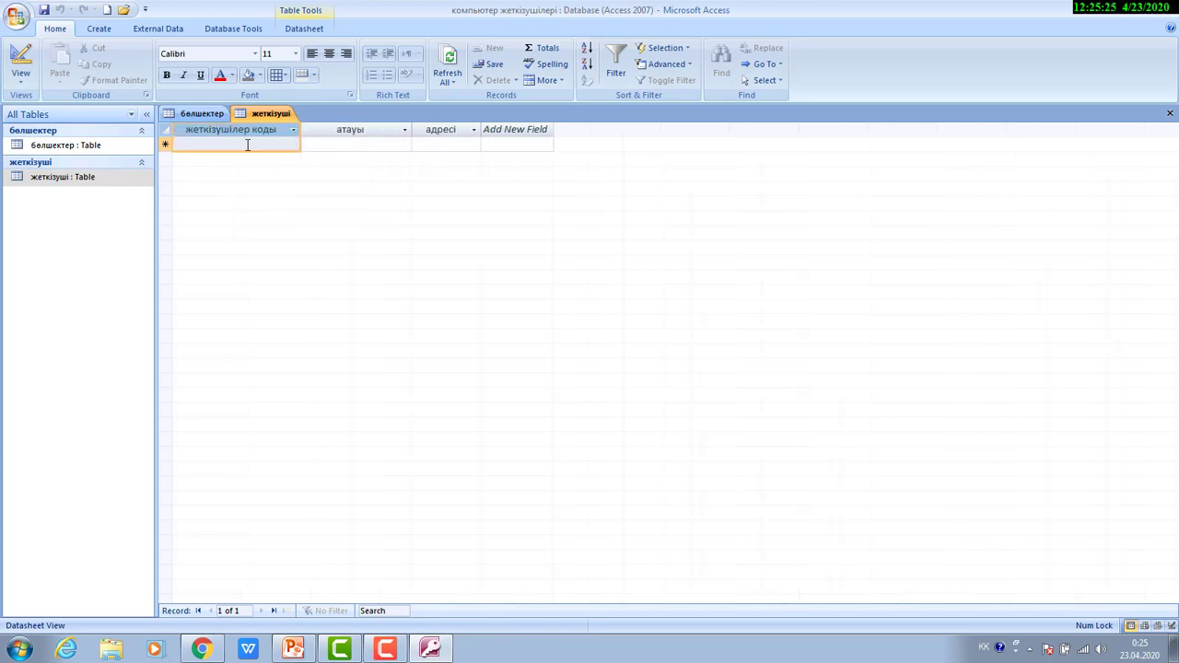
Add two supplier records with codes ж1 and ж2 and the names фирма1 and фирма2.
{"action": "left_click", "coordinate": [247, 144]}
{"action": "type", "text": "ж1"}
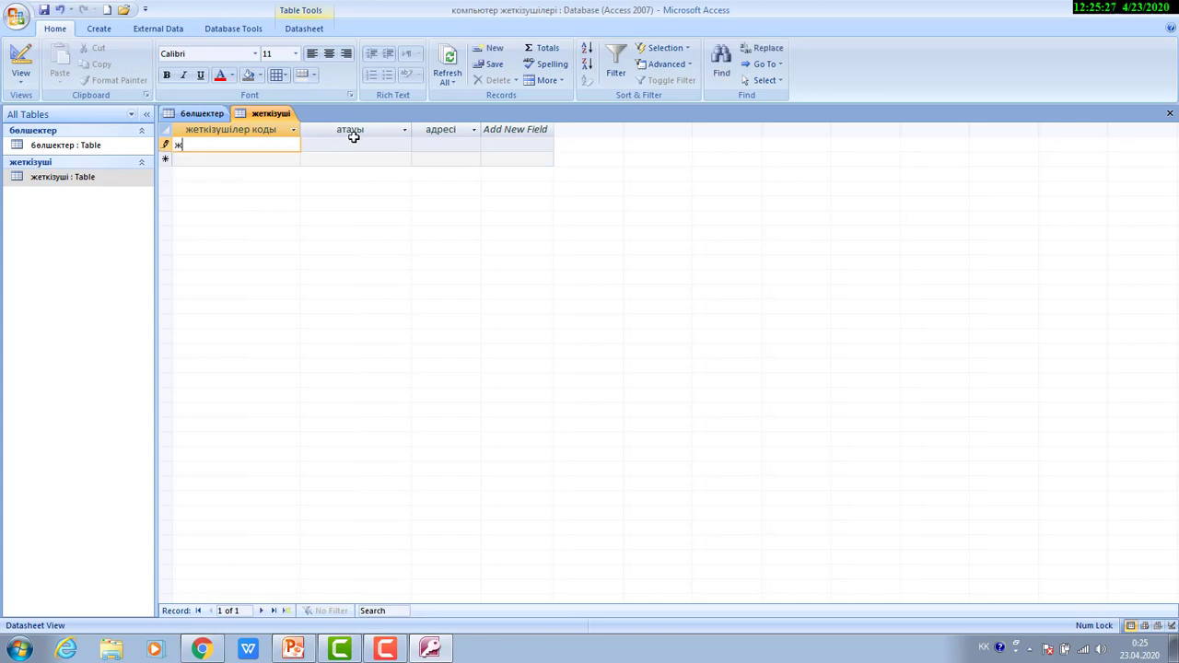
{"action": "key", "text": "Down"}
{"action": "type", "text": "ж2"}
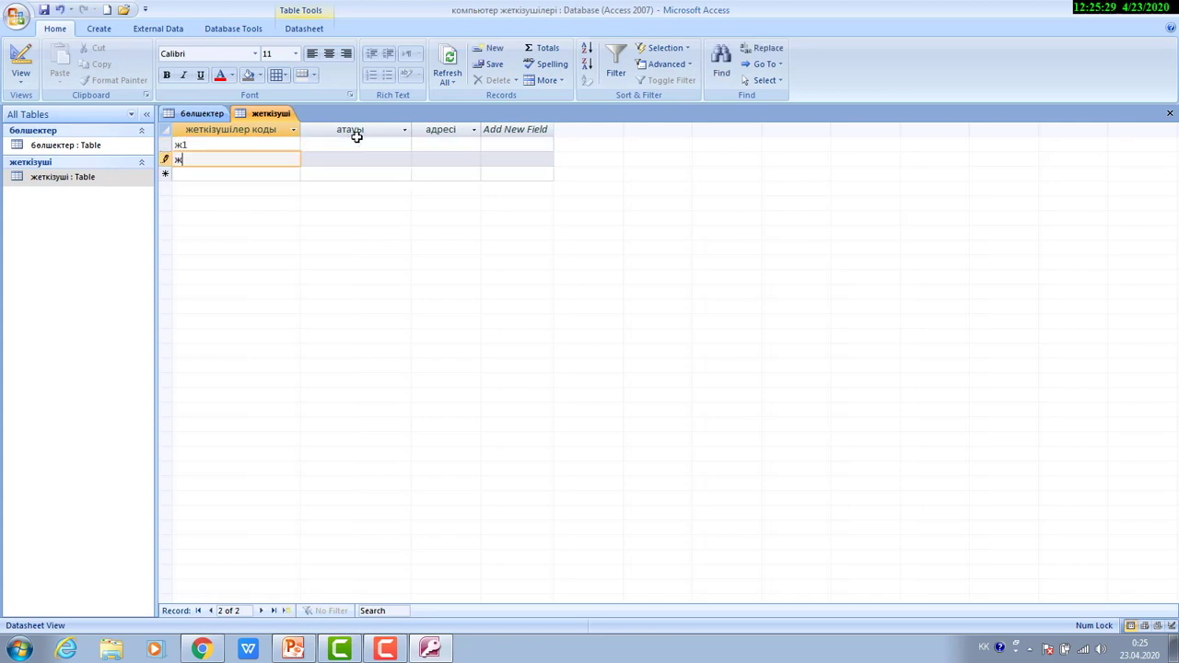
{"action": "key", "text": "Tab"}
{"action": "key", "text": "Up"}
{"action": "type", "text": "фирма1"}
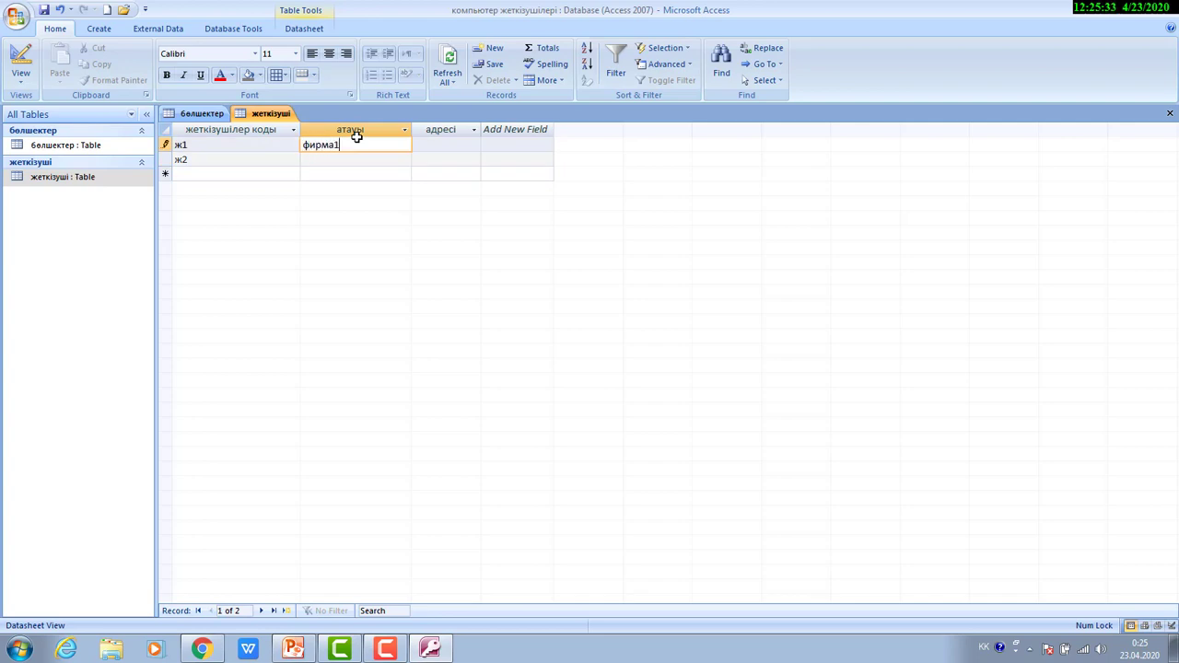
{"action": "key", "text": "Down"}
{"action": "type", "text": "фирма2"}
Fill the адресі field of the two supplier records with адрес1 and адрес2.
{"action": "key", "text": "Tab"}
{"action": "key", "text": "Up"}
{"action": "type", "text": "адрес1"}
{"action": "key", "text": "Down"}
{"action": "type", "text": "адрес"}
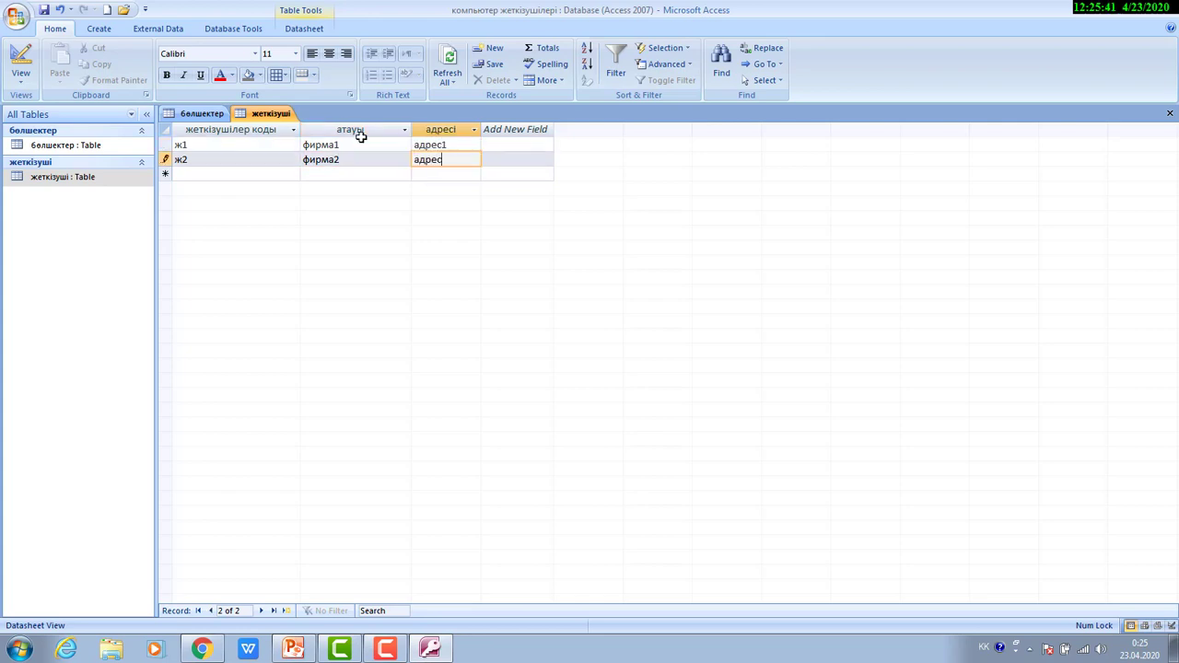
{"action": "type", "text": "2"}
{"action": "key", "text": "Tab"}
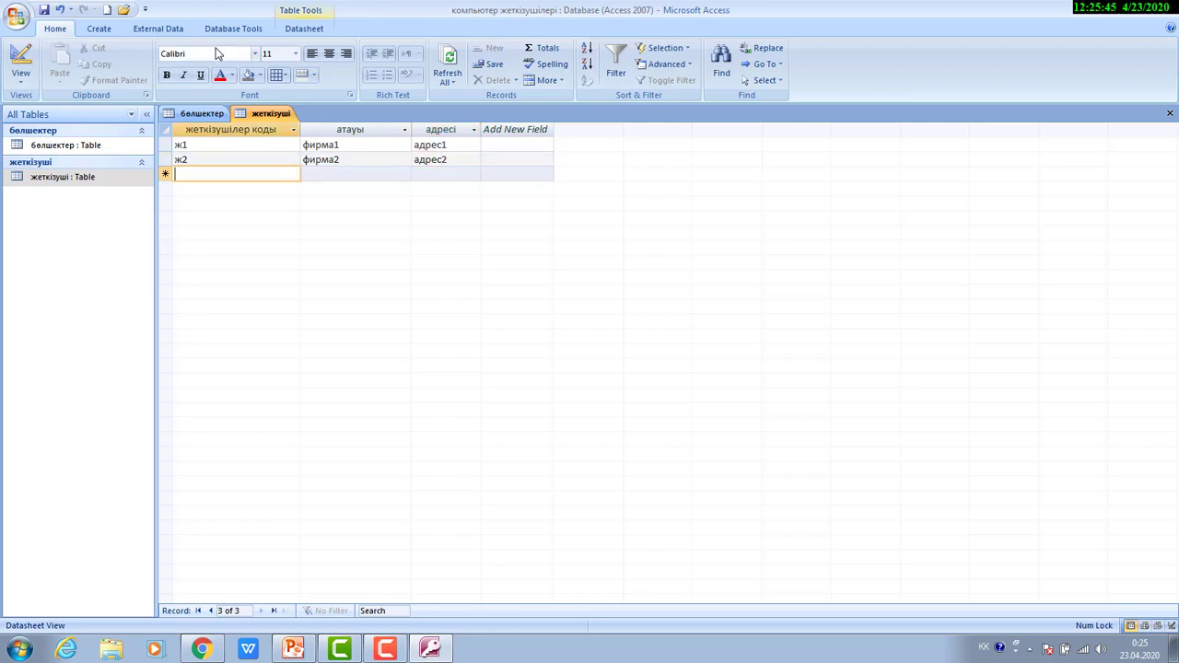
Create a third table and save it as баға while switching it to Design view.
{"action": "left_click", "coordinate": [56, 150]}
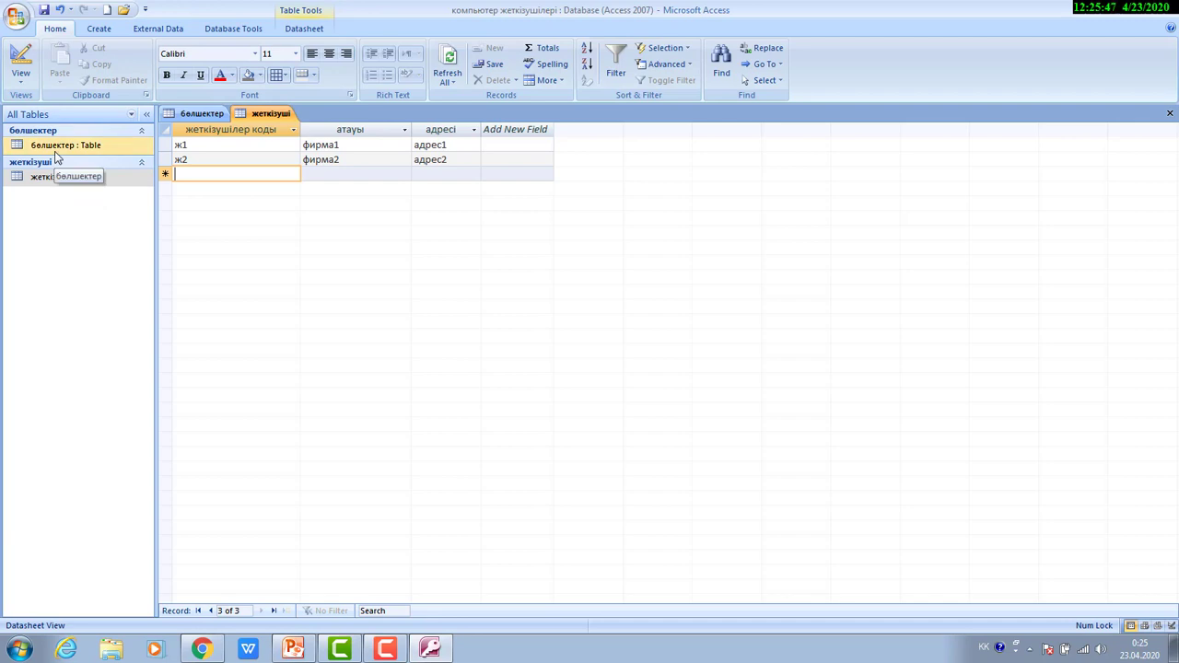
{"action": "left_click", "coordinate": [55, 180]}
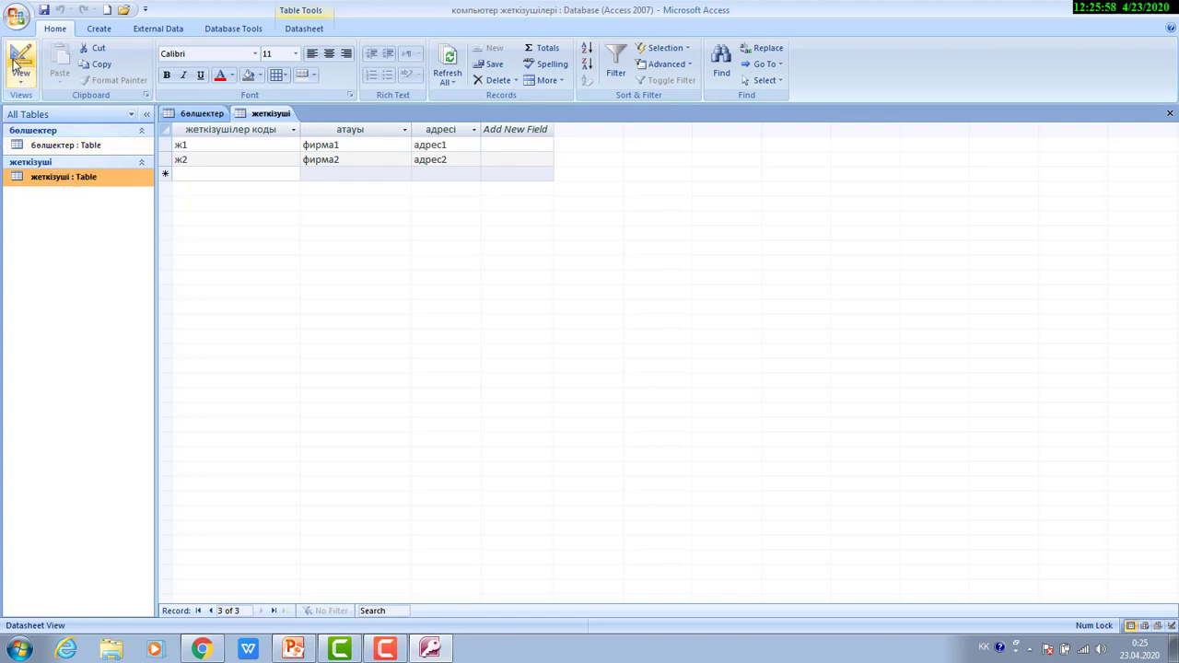
{"action": "left_click", "coordinate": [99, 28]}
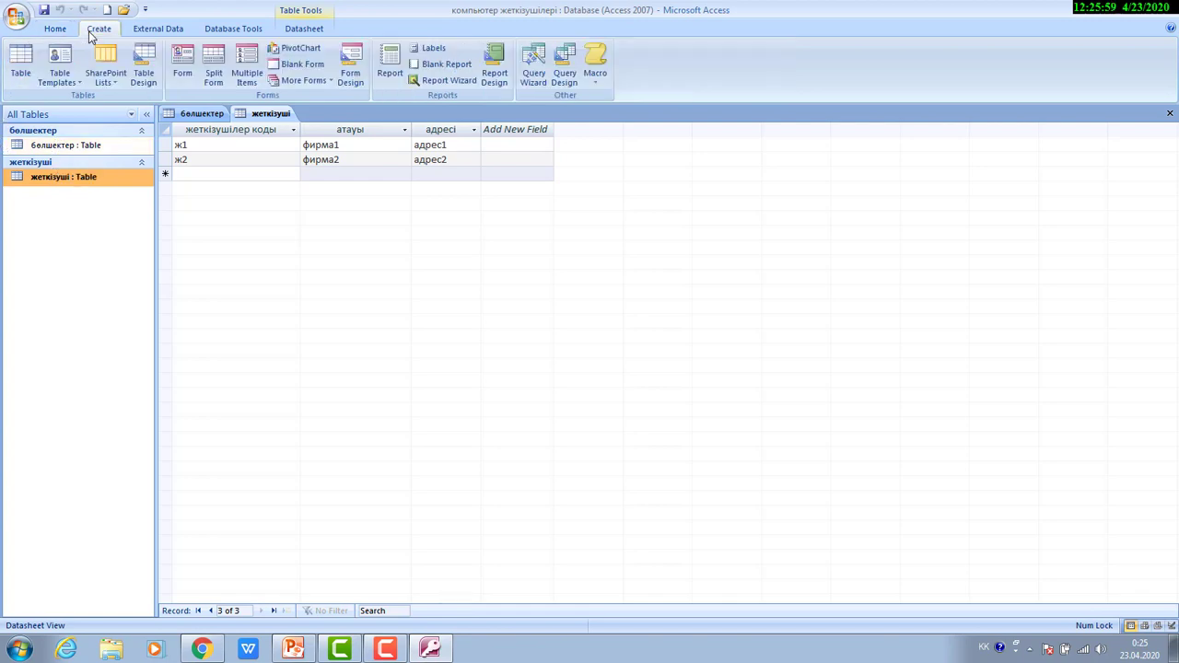
{"action": "left_click", "coordinate": [27, 61]}
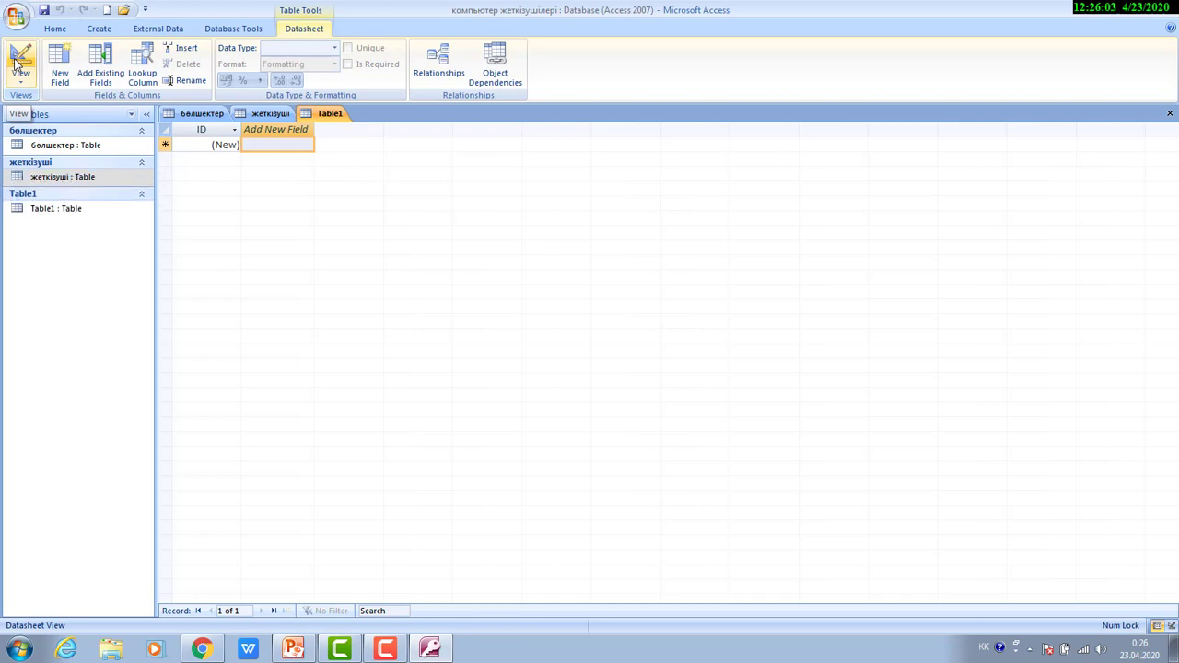
{"action": "left_click", "coordinate": [65, 210]}
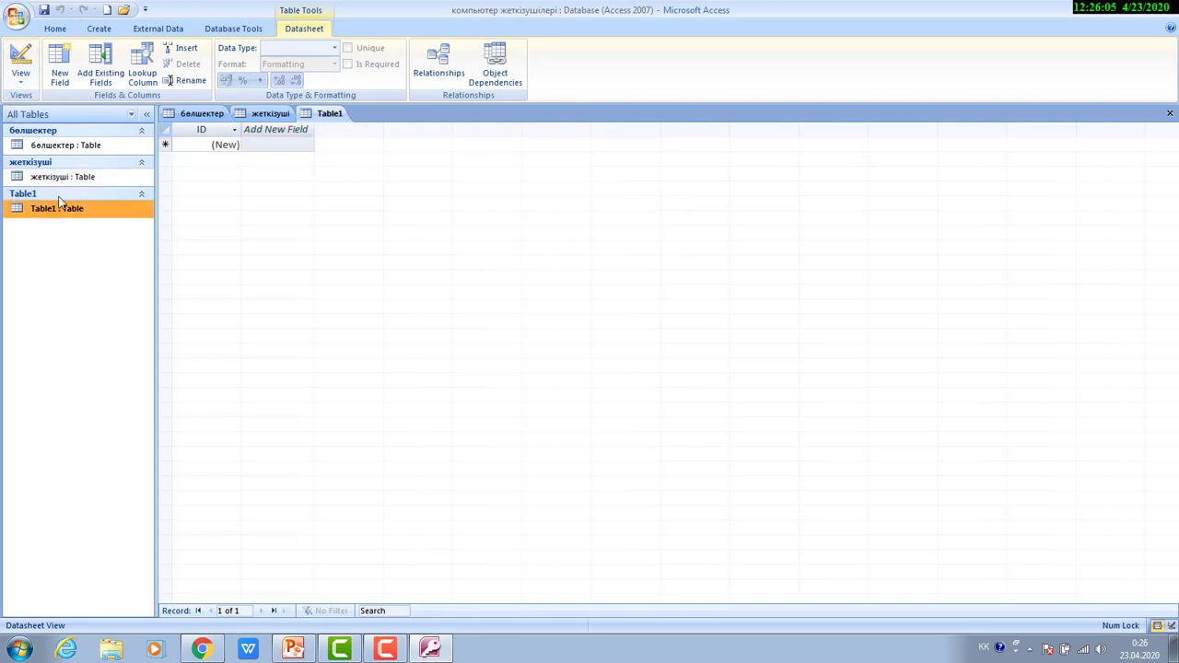
{"action": "left_click", "coordinate": [20, 58]}
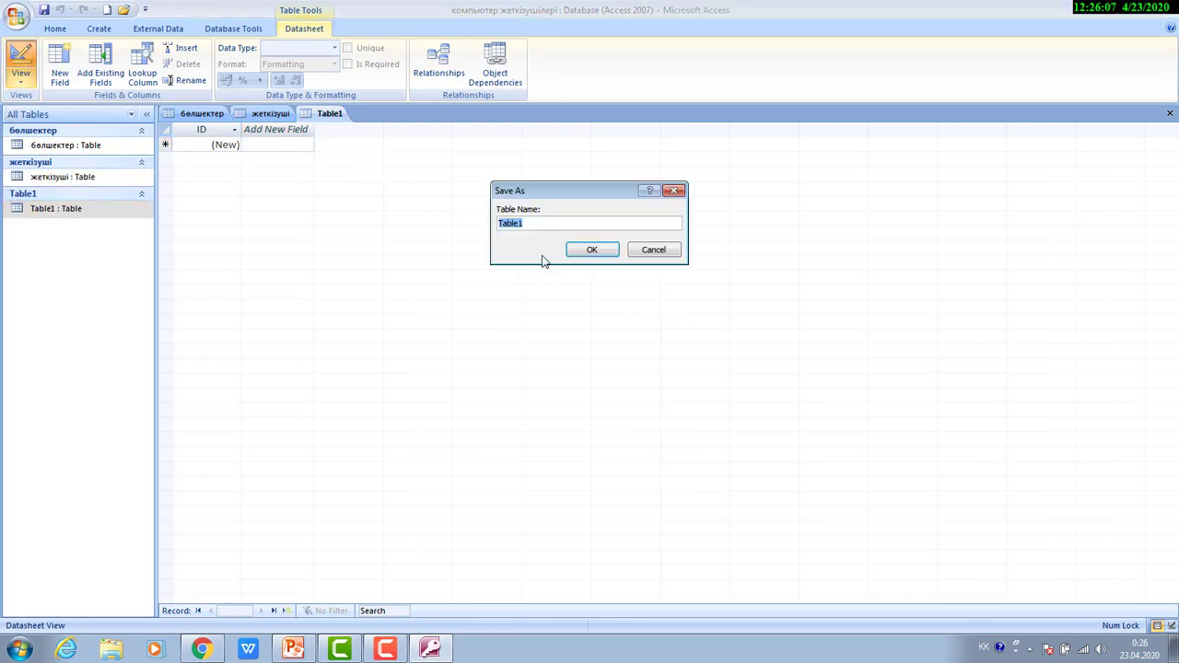
{"action": "type", "text": "бага"}
{"action": "left_click", "coordinate": [597, 250]}
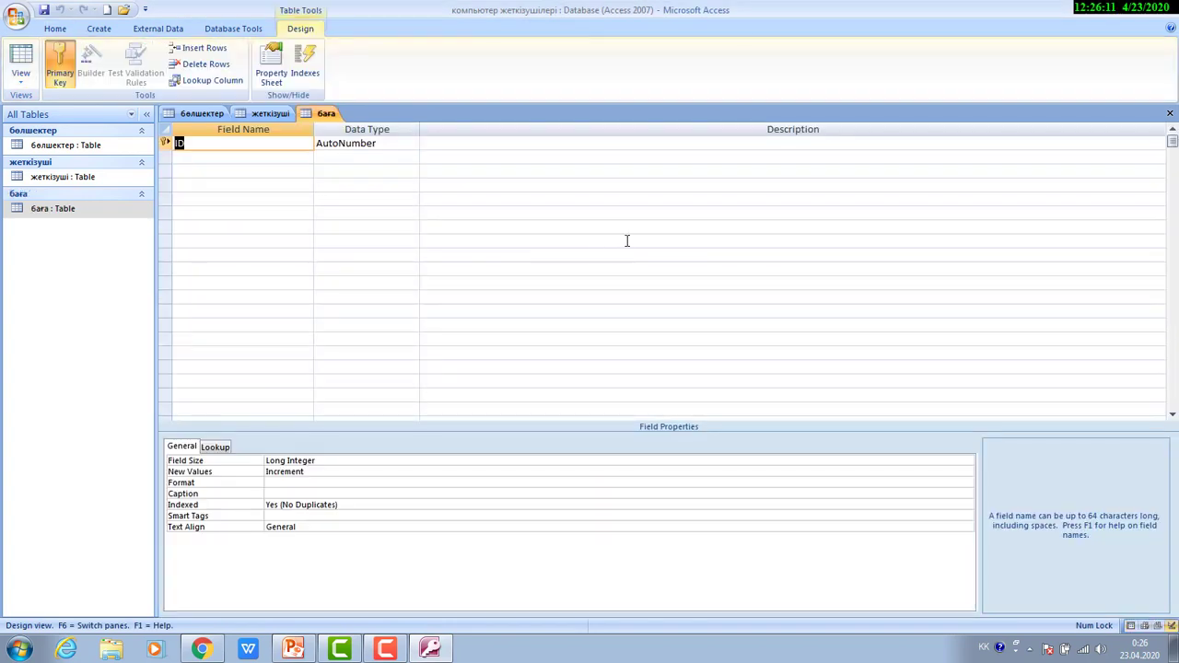
Rename the primary key field баға коды, keeping it AutoNumber, and add a Text field named бөлшектер коды.
{"action": "type", "text": "бага коды"}
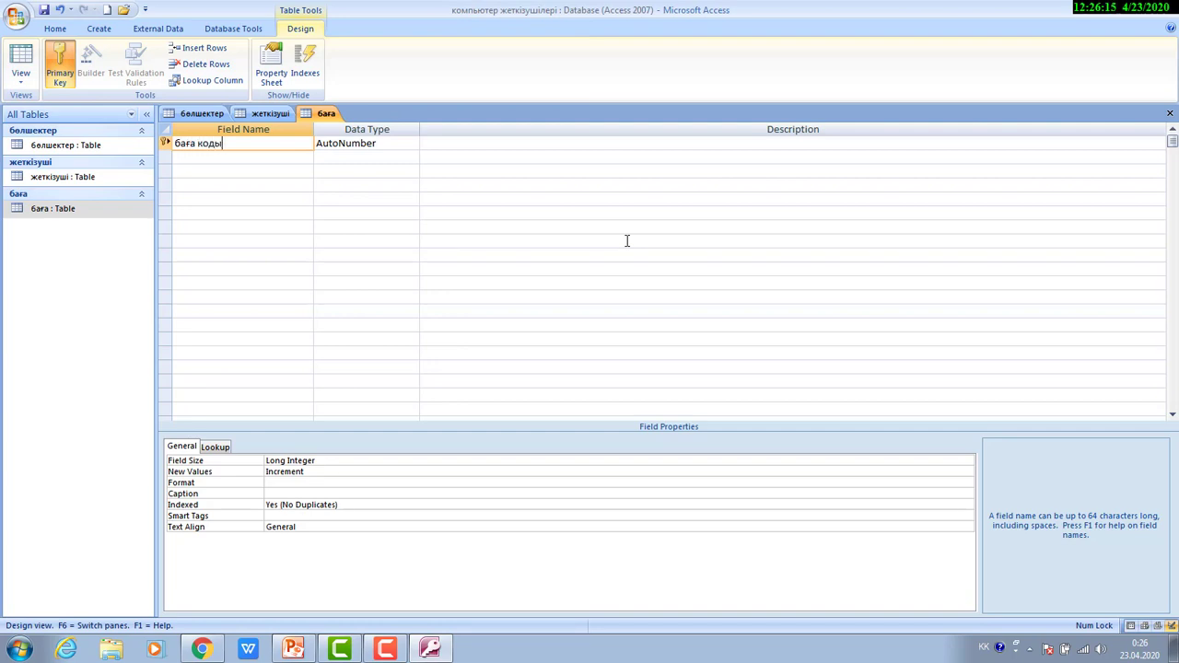
{"action": "key", "text": "Tab"}
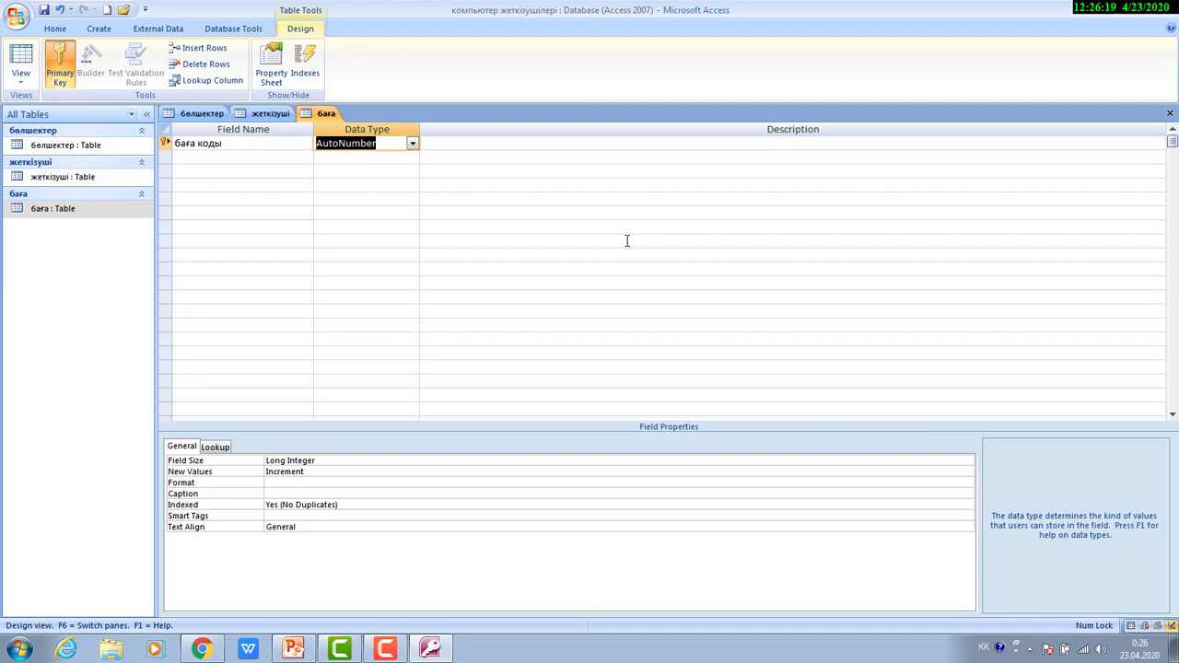
{"action": "key", "text": "Tab"}
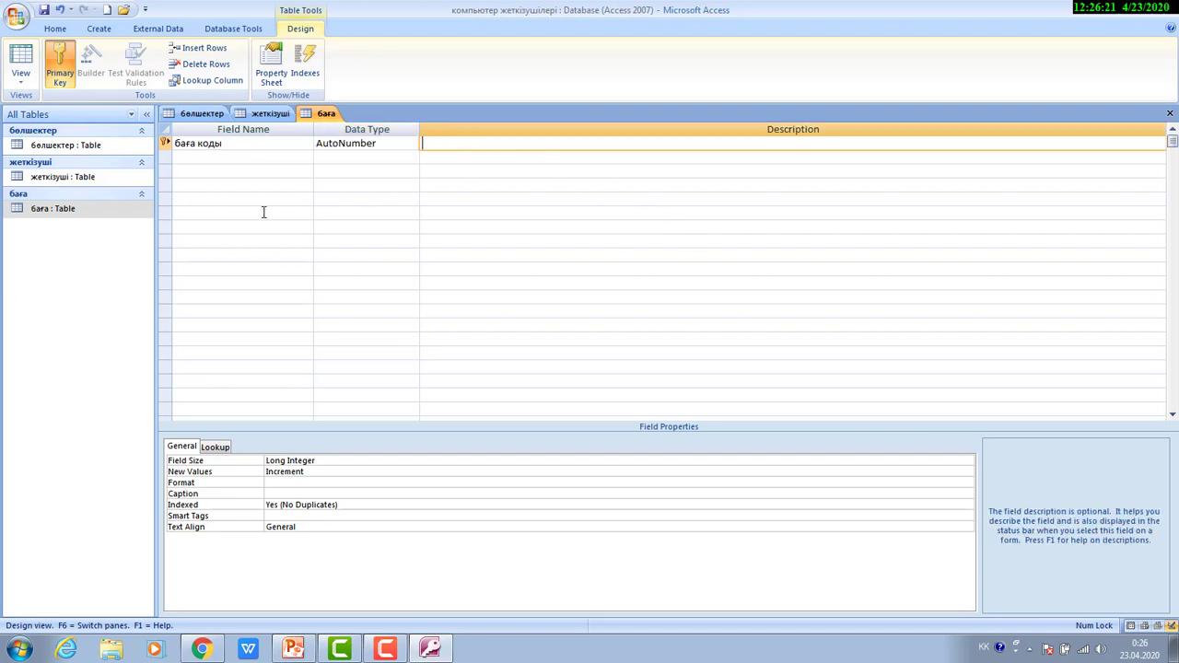
{"action": "left_click", "coordinate": [257, 156]}
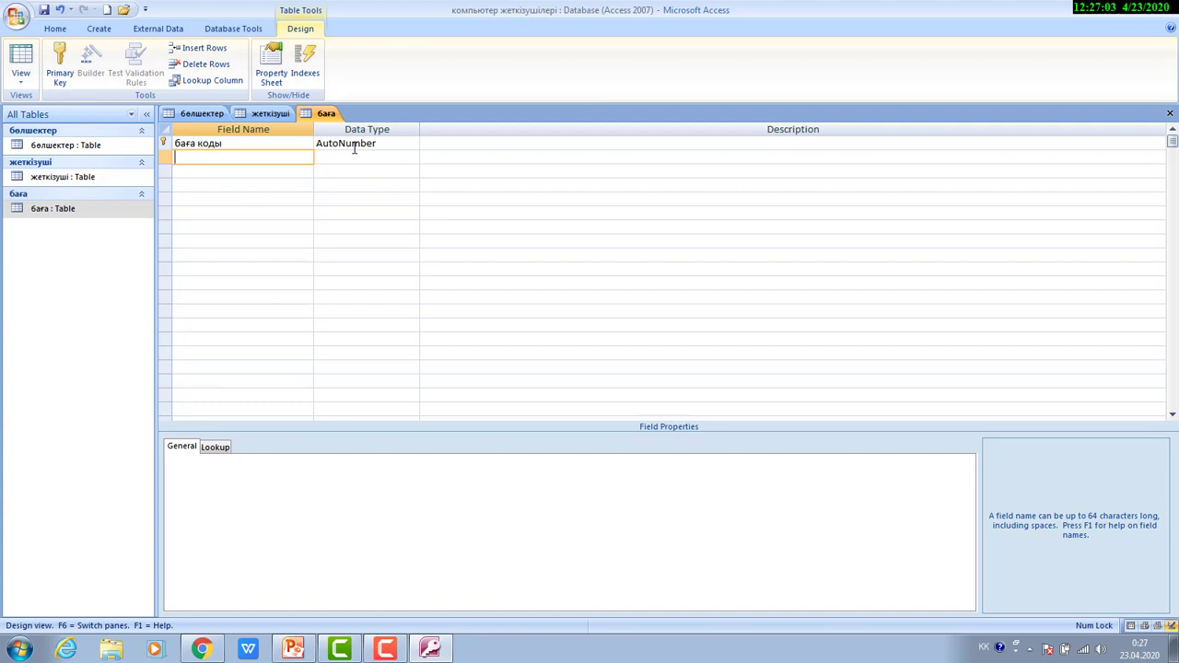
{"action": "type", "text": "шектер коды"}
{"action": "key", "text": "Tab"}
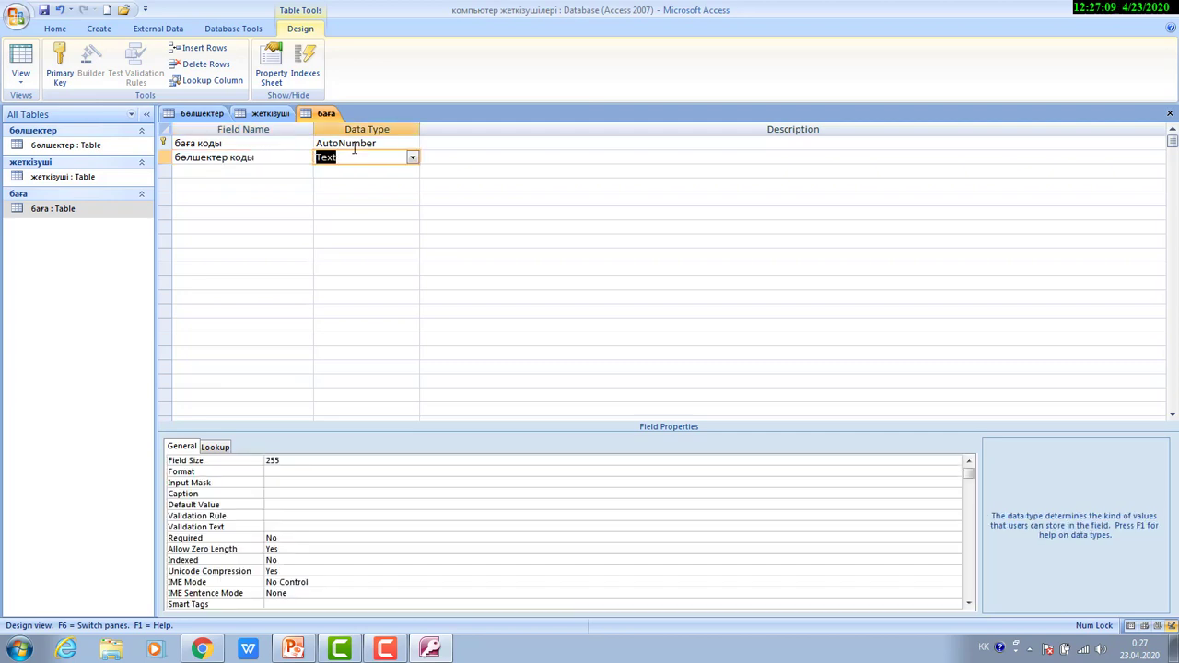
{"action": "left_click", "coordinate": [412, 158]}
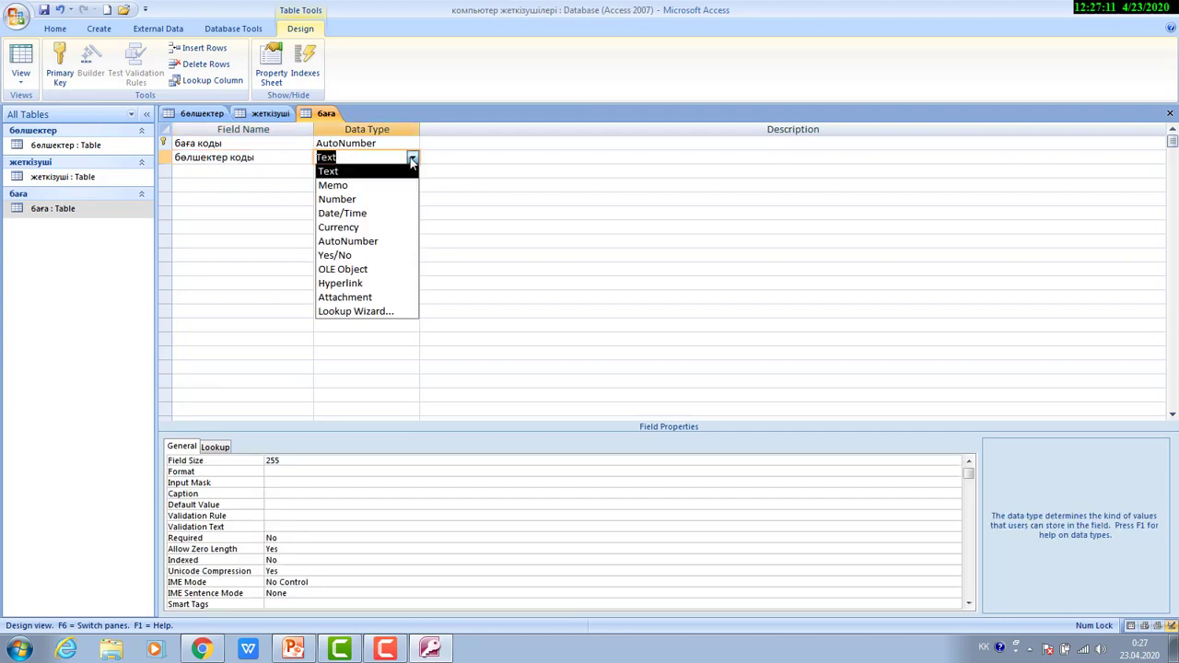
{"action": "left_click", "coordinate": [364, 312]}
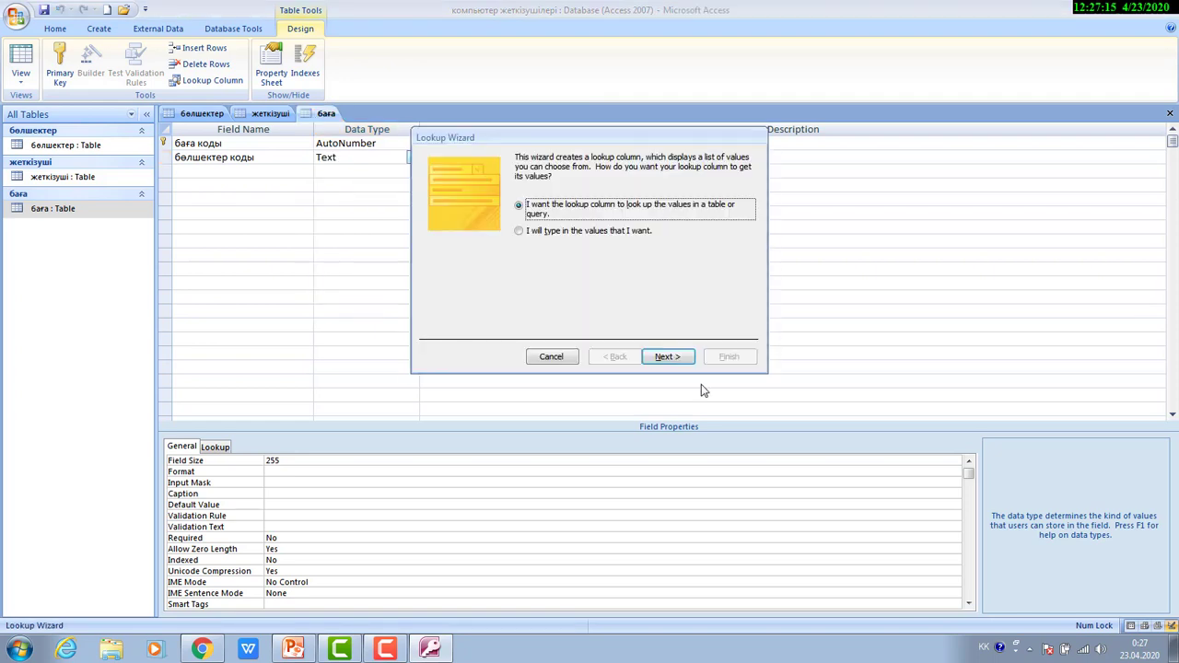
{"action": "left_click", "coordinate": [668, 358]}
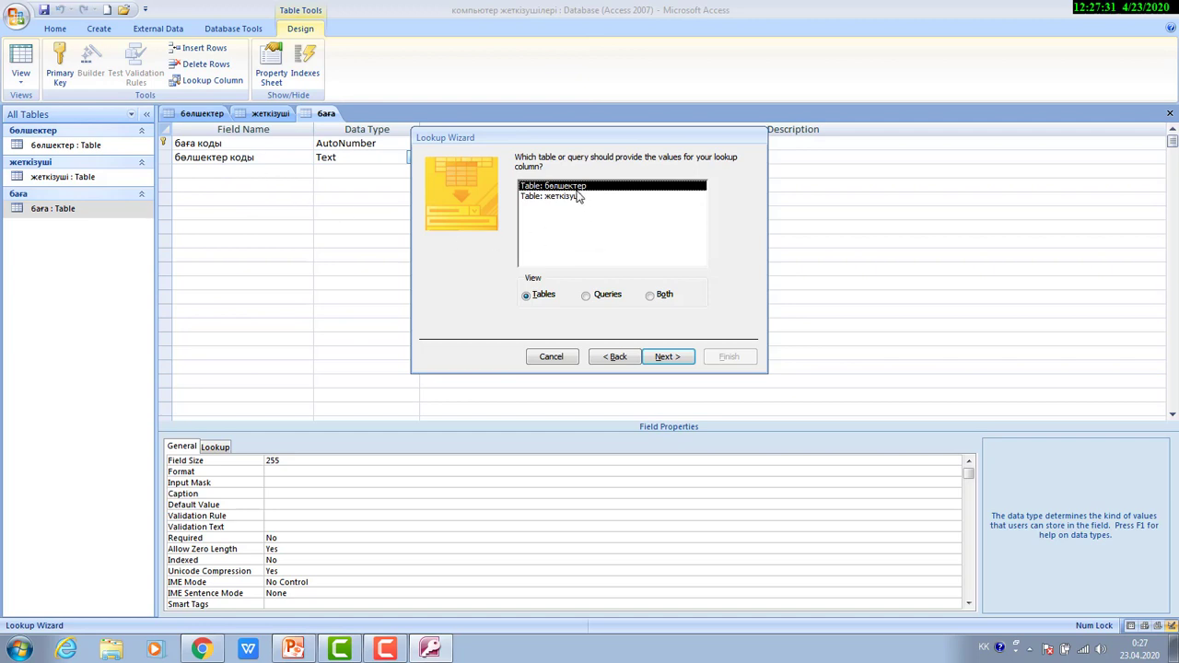
{"action": "left_click", "coordinate": [667, 356]}
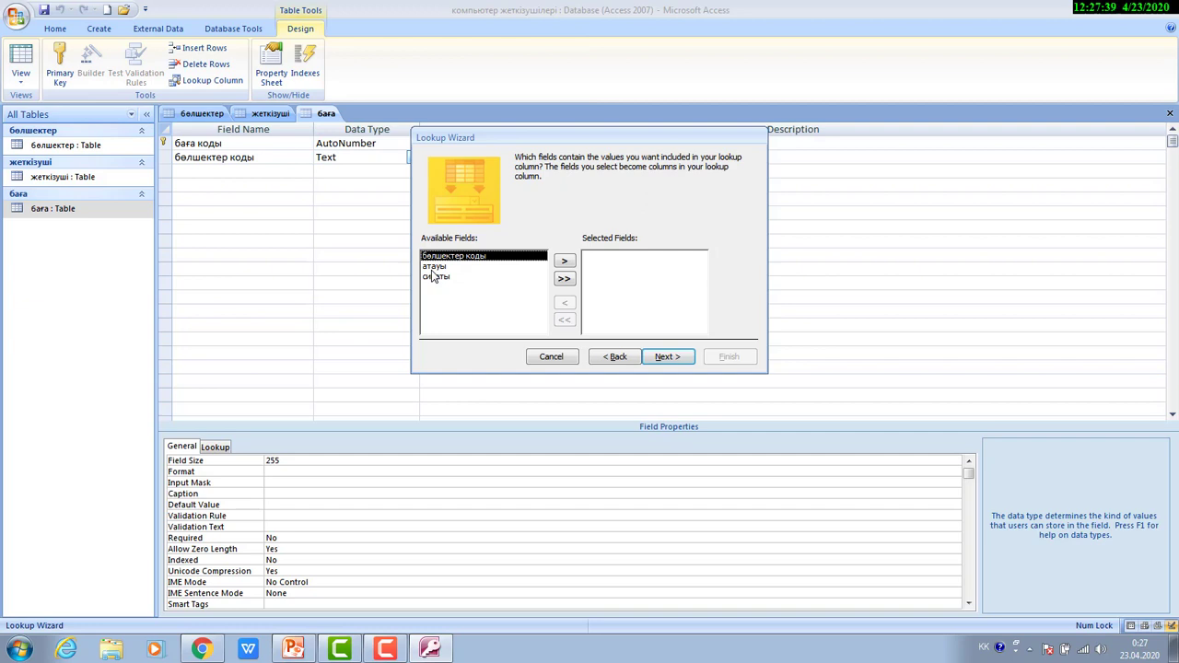
{"action": "left_click", "coordinate": [433, 267]}
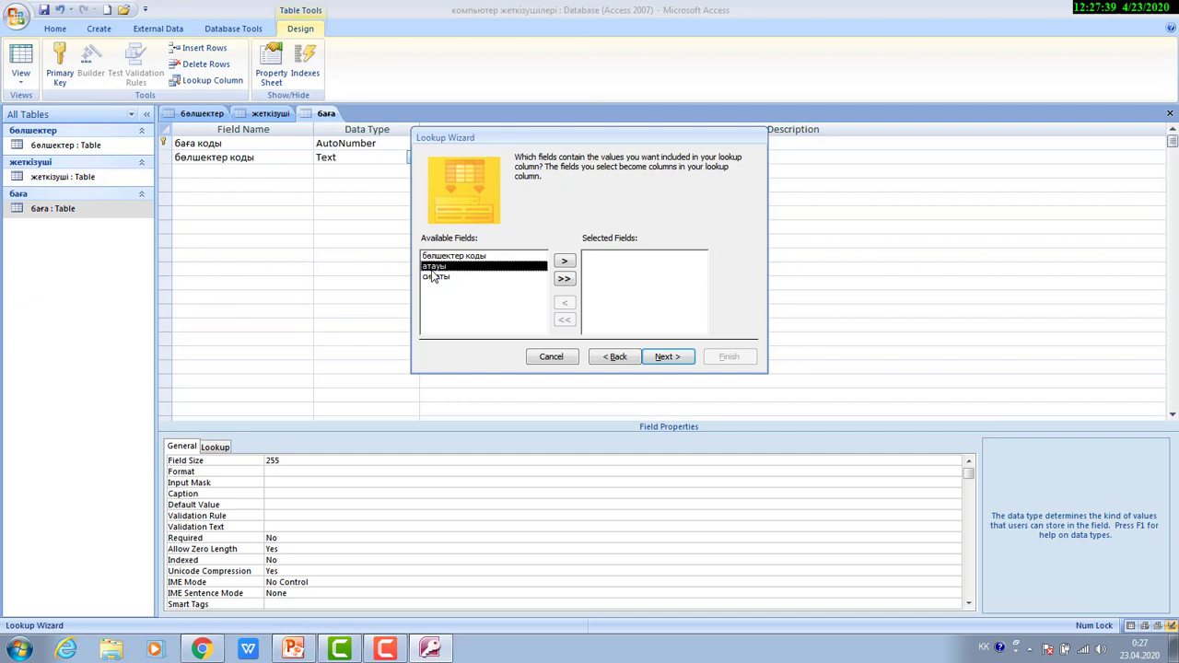
{"action": "left_click", "coordinate": [564, 264]}
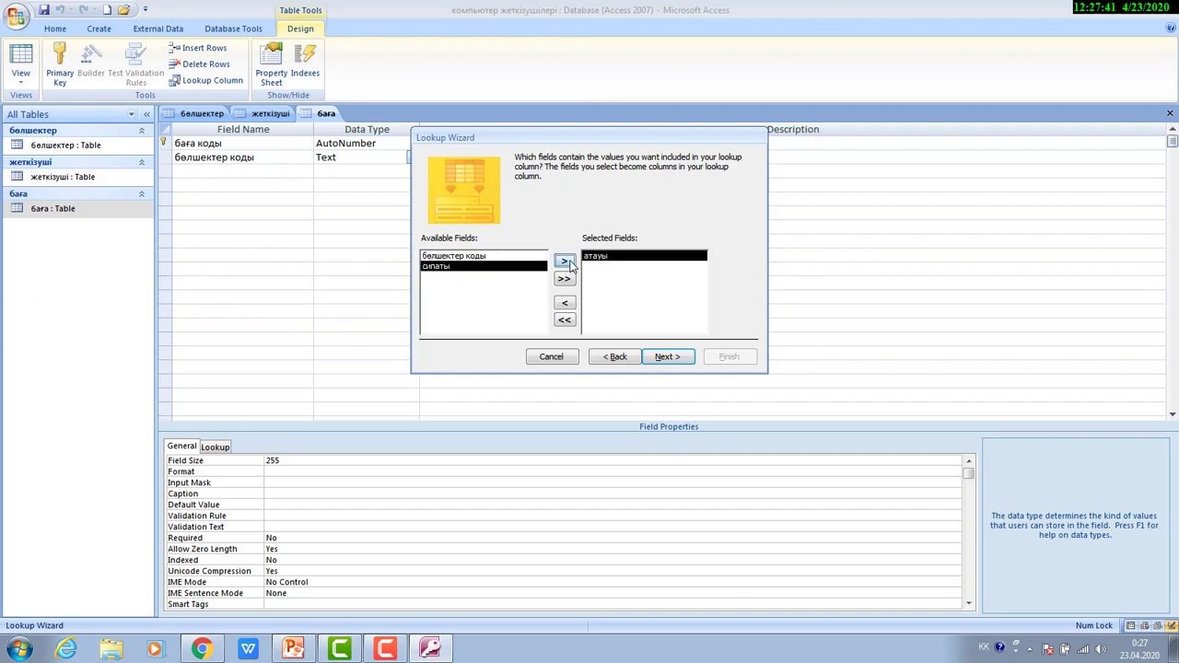
{"action": "left_click", "coordinate": [677, 362]}
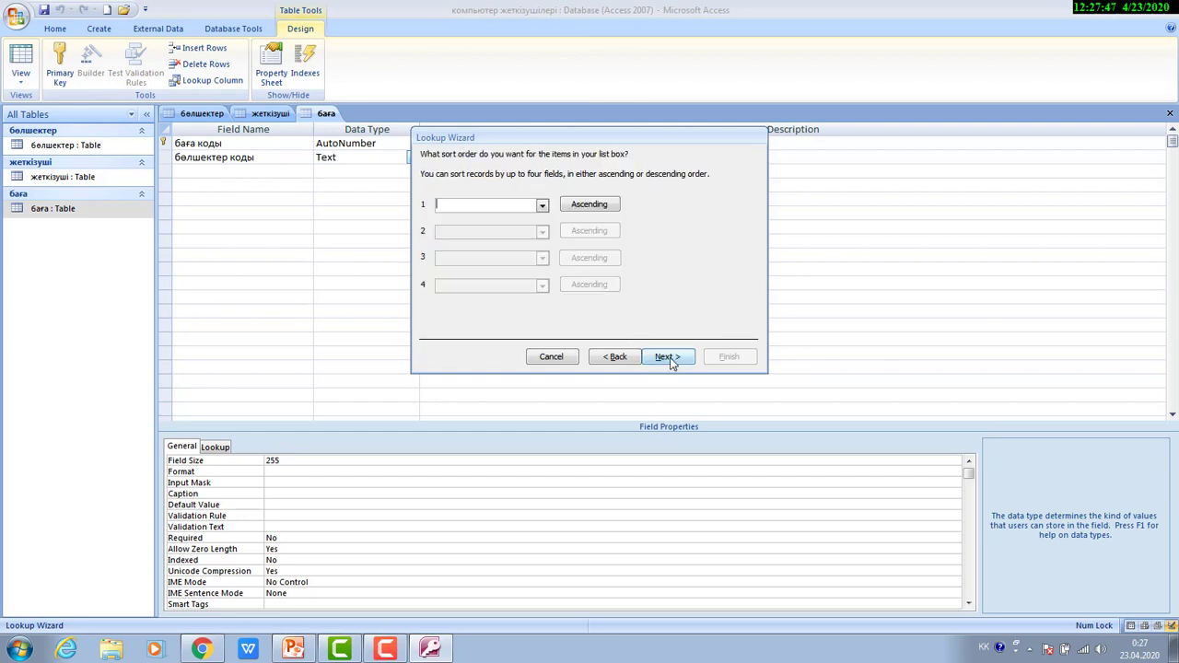
{"action": "left_click", "coordinate": [670, 358]}
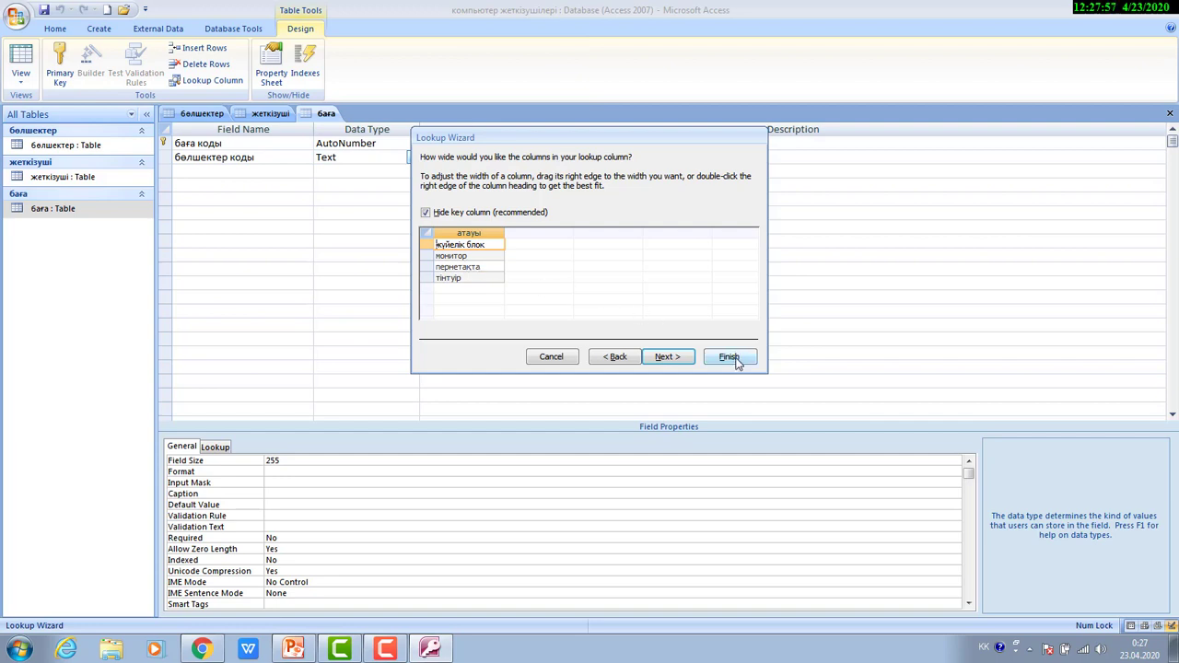
{"action": "left_click", "coordinate": [569, 356]}
Make бөлшектер коды a lookup to the бөлшектер коды field of the бөлшектер table with the Lookup Wizard, and save the table.
{"action": "left_click", "coordinate": [412, 158]}
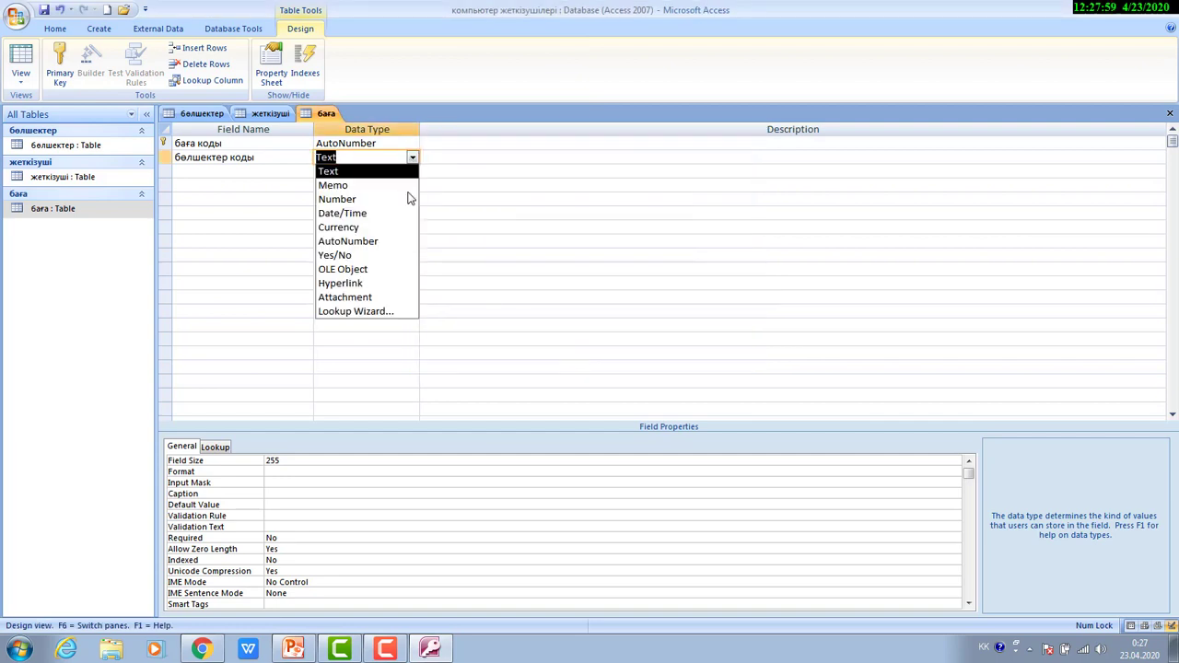
{"action": "left_click", "coordinate": [385, 314]}
{"action": "left_click", "coordinate": [666, 355]}
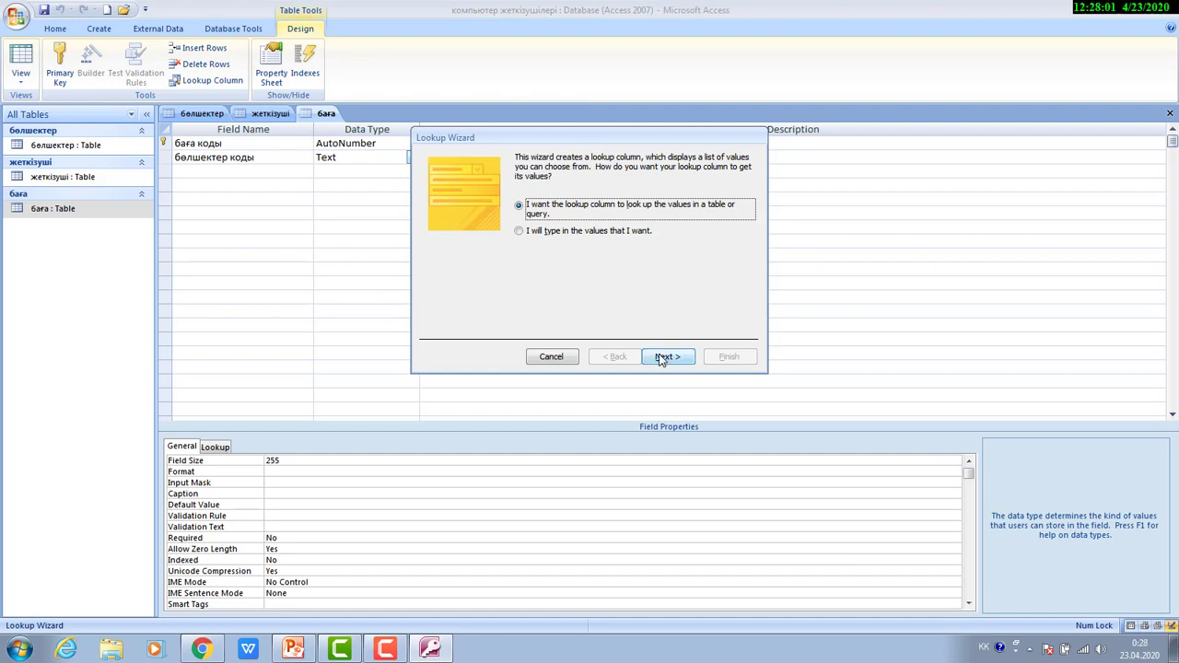
{"action": "left_click", "coordinate": [665, 356]}
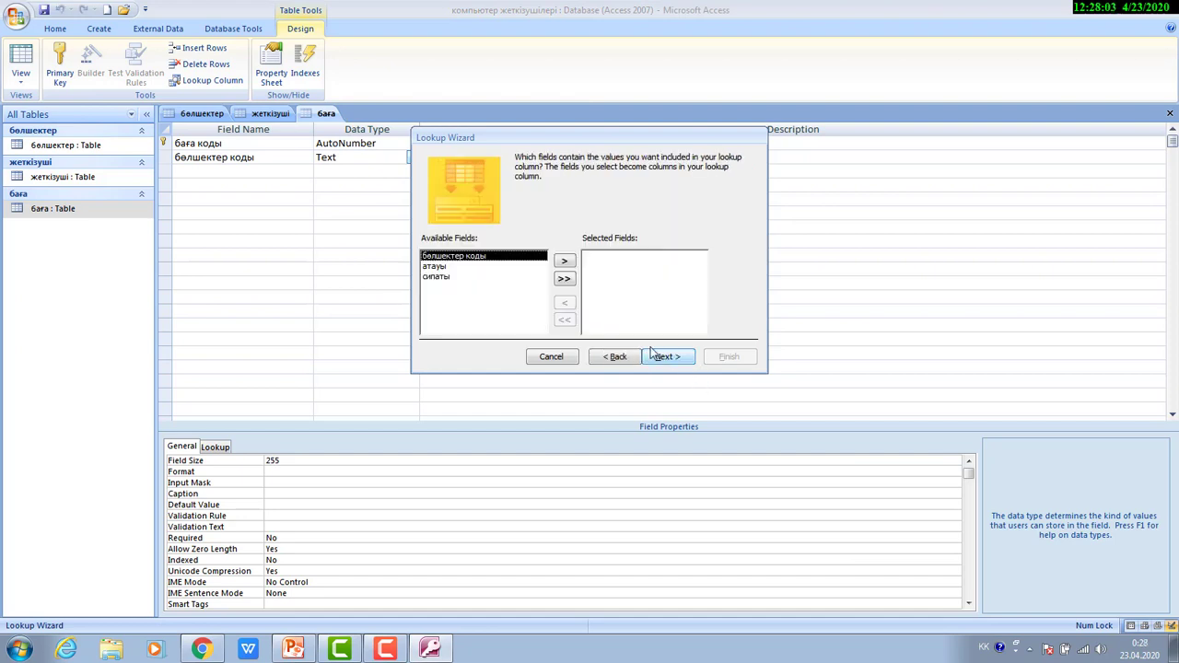
{"action": "left_click", "coordinate": [564, 261]}
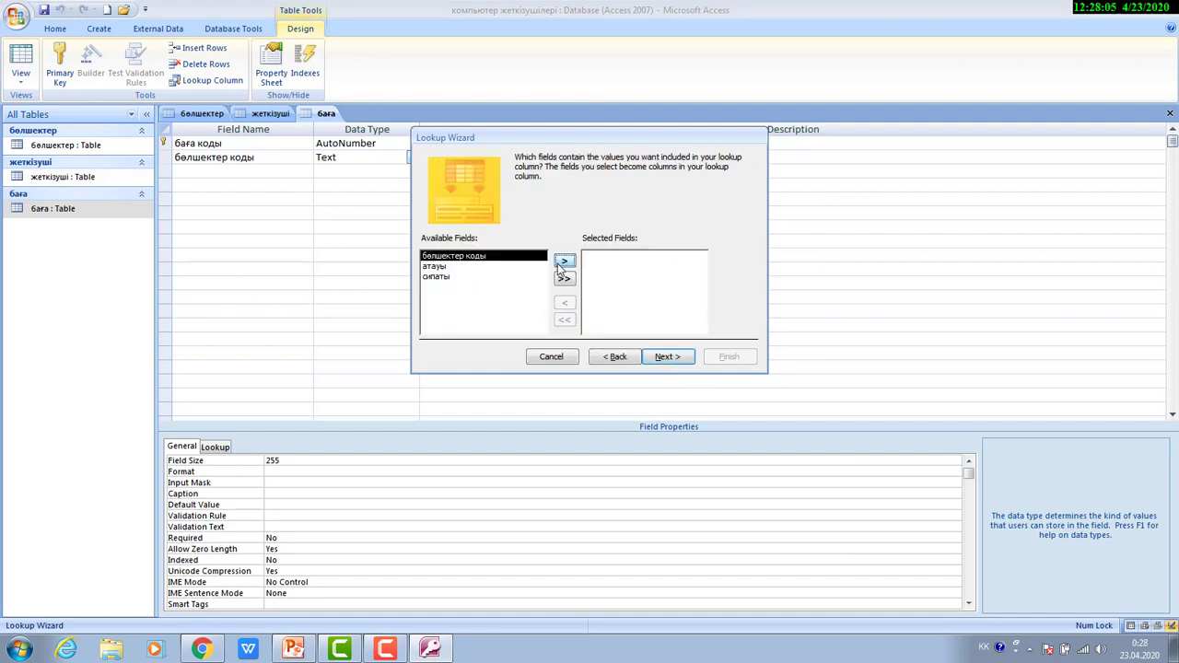
{"action": "left_click", "coordinate": [666, 357]}
{"action": "left_click", "coordinate": [669, 357]}
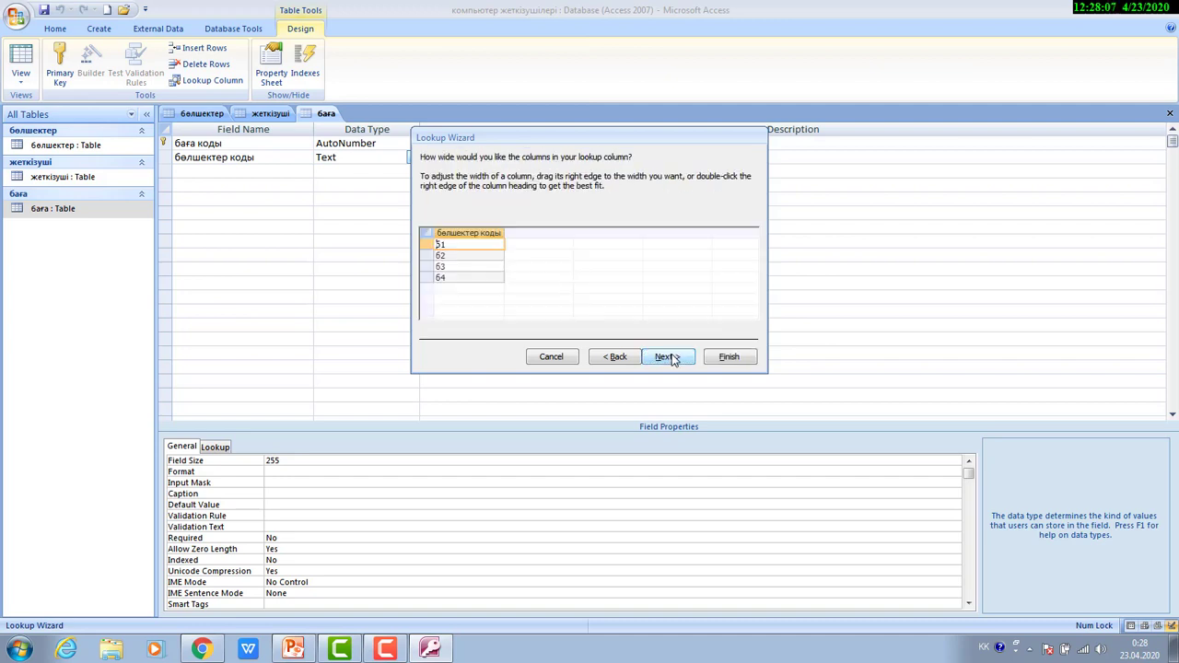
{"action": "left_click", "coordinate": [669, 357]}
{"action": "left_click", "coordinate": [728, 357]}
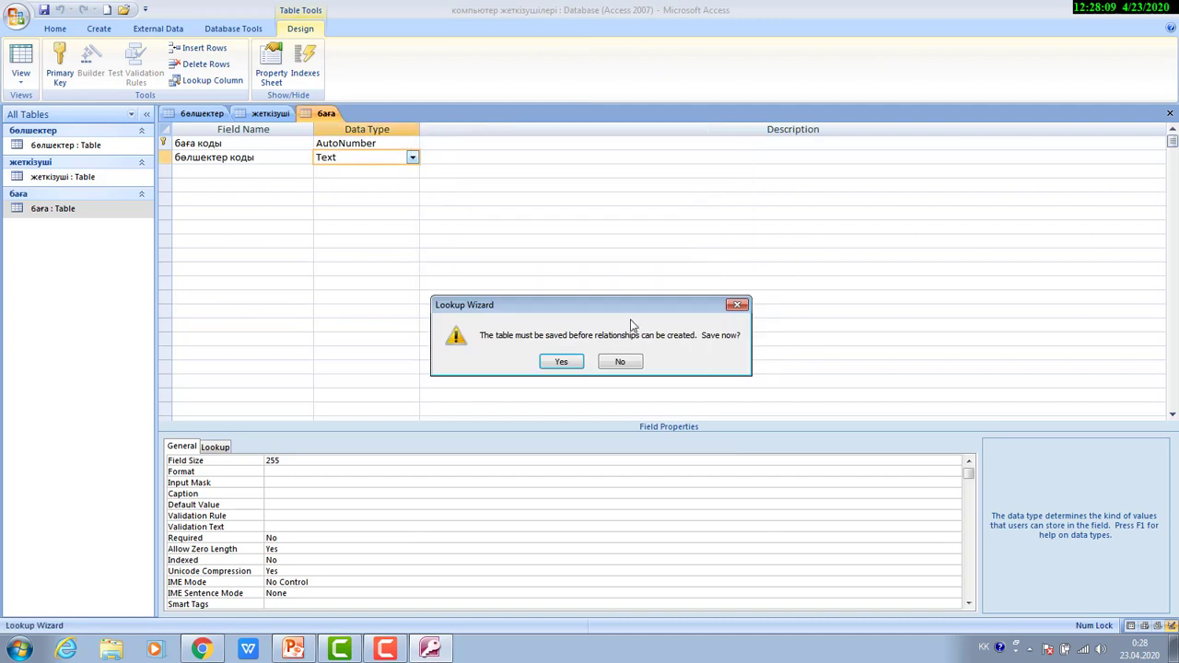
{"action": "left_click", "coordinate": [561, 362]}
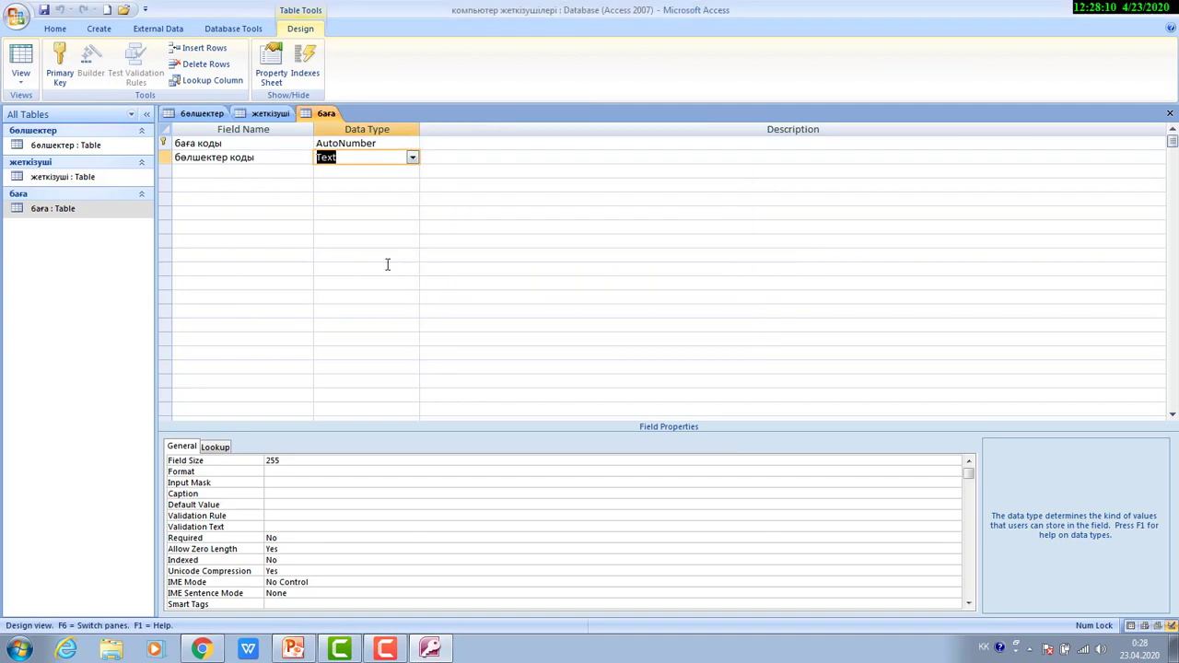
Add a Text field named жеткізушілер коды below бөлшектер коды in the баға table.
{"action": "left_click", "coordinate": [235, 175]}
{"action": "type", "text": "жеткізушілер код"}
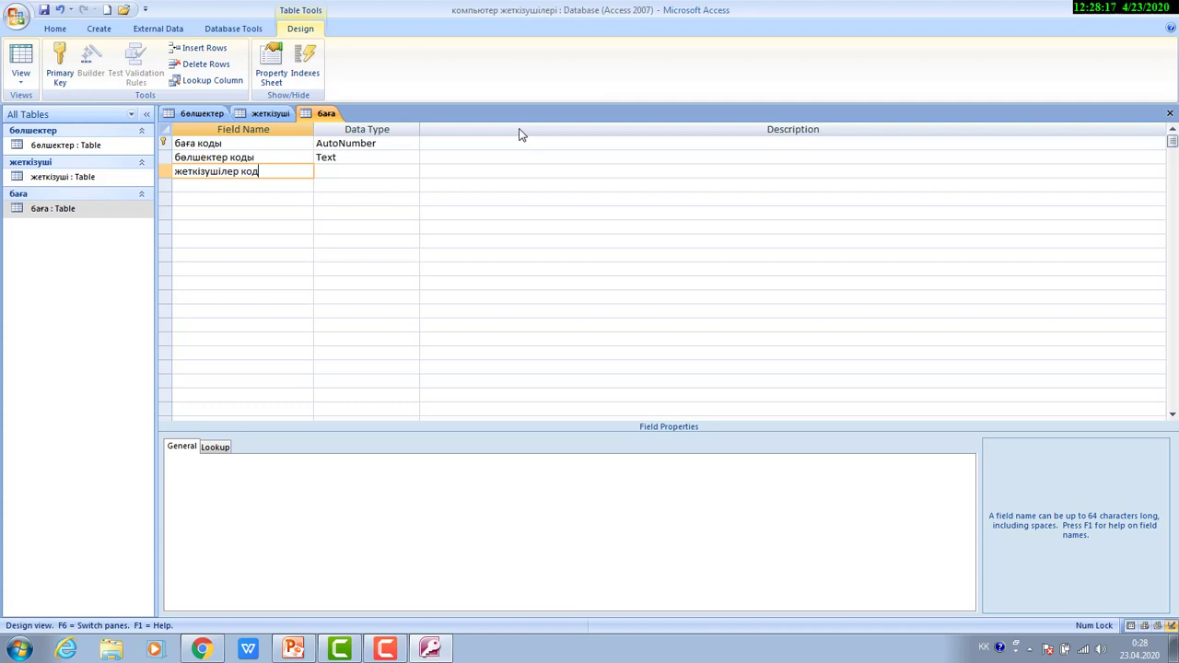
{"action": "type", "text": "ы"}
{"action": "left_click", "coordinate": [356, 171]}
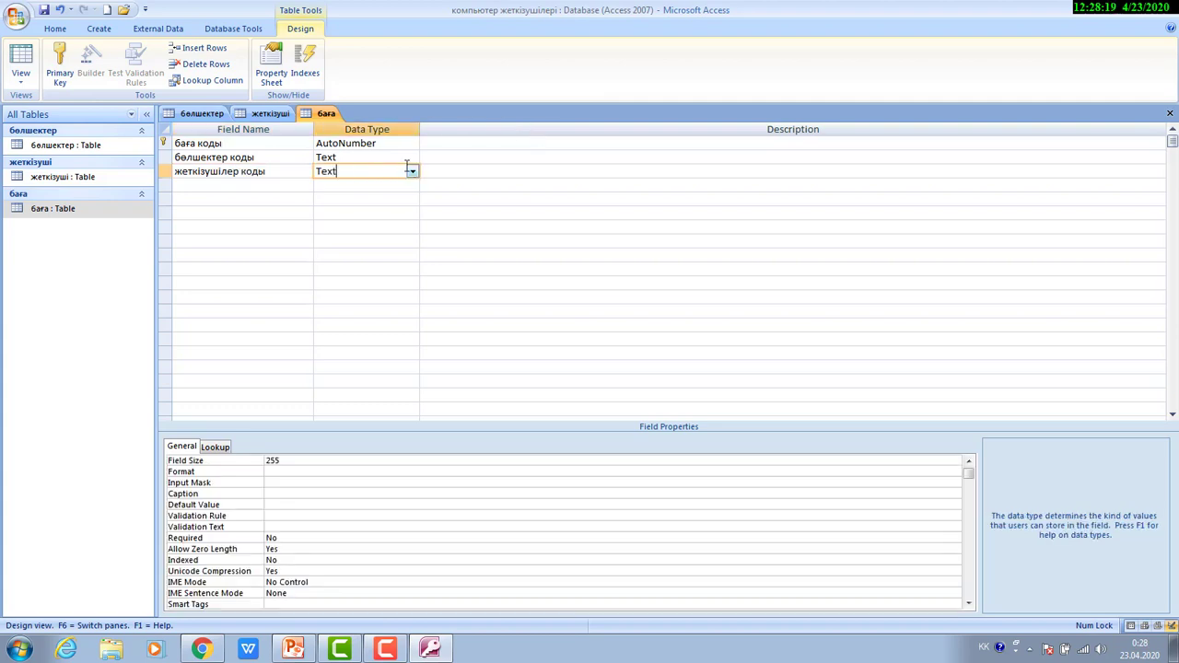
Make жеткізушілер коды a lookup to the жеткізушілер коды field of the жеткізуші table with the Lookup Wizard, and save the table.
{"action": "left_click", "coordinate": [412, 173]}
{"action": "left_click", "coordinate": [348, 325]}
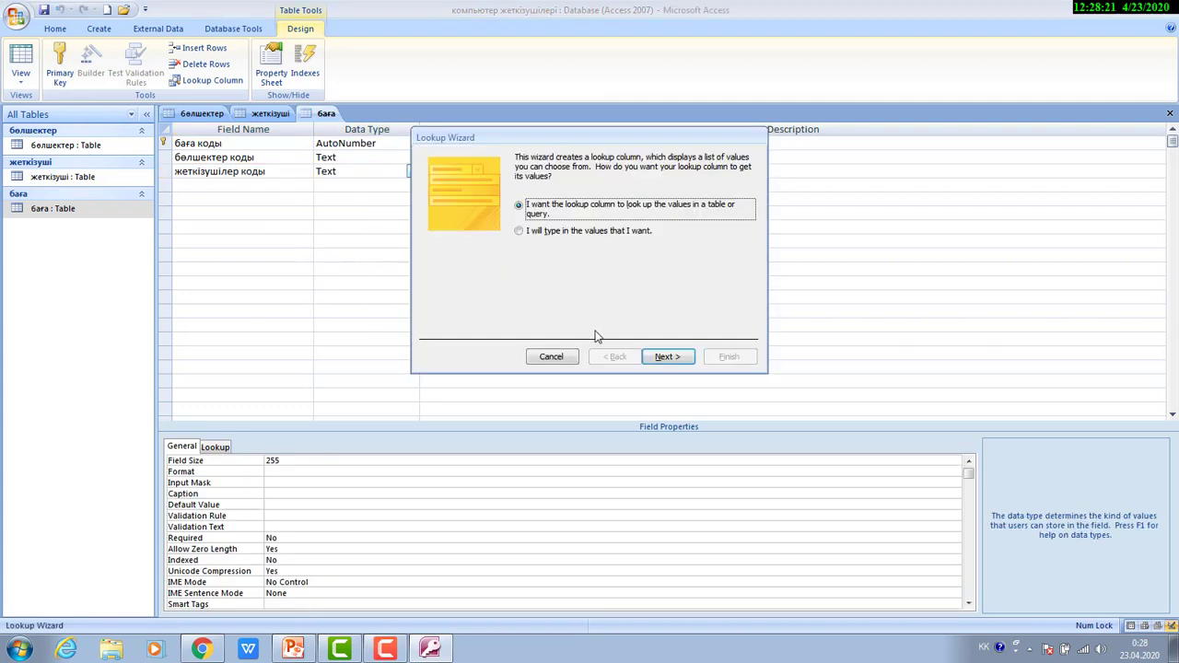
{"action": "left_click", "coordinate": [660, 362]}
{"action": "left_click", "coordinate": [573, 197]}
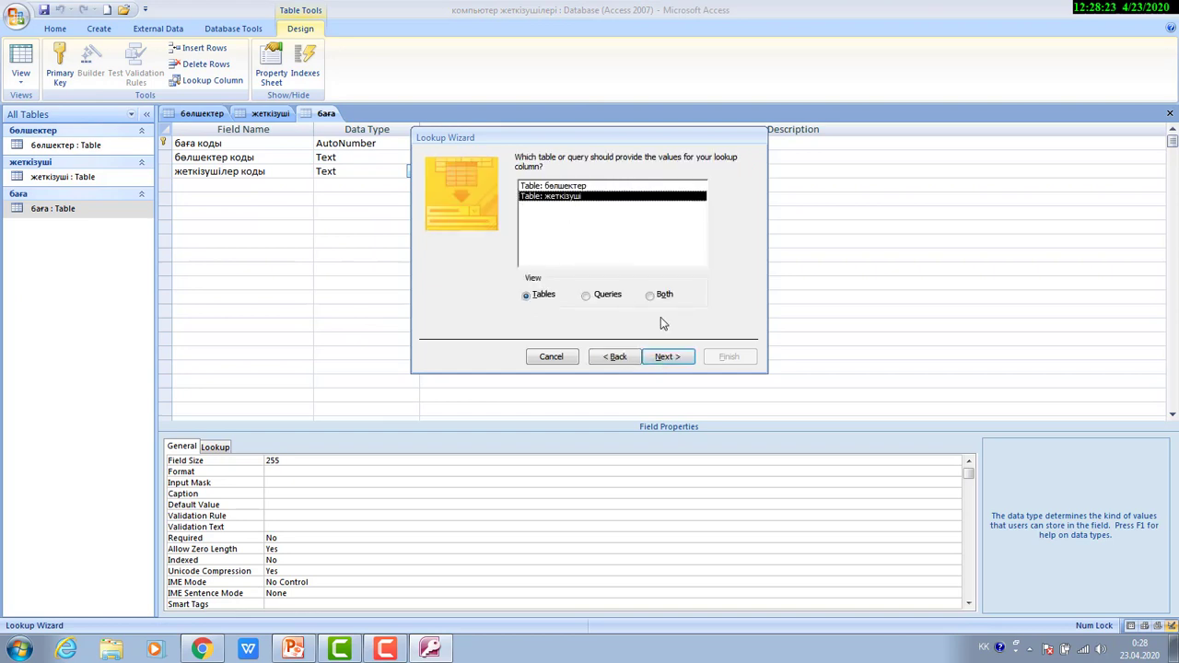
{"action": "left_click", "coordinate": [669, 362]}
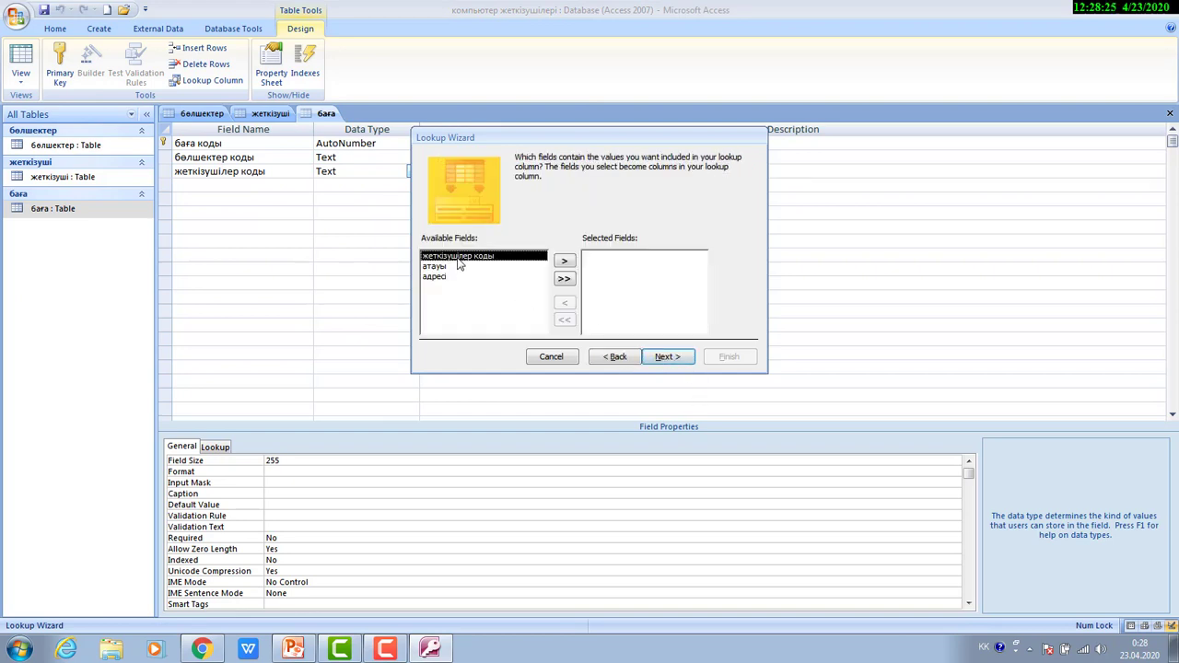
{"action": "left_click", "coordinate": [563, 262]}
{"action": "left_click", "coordinate": [670, 358]}
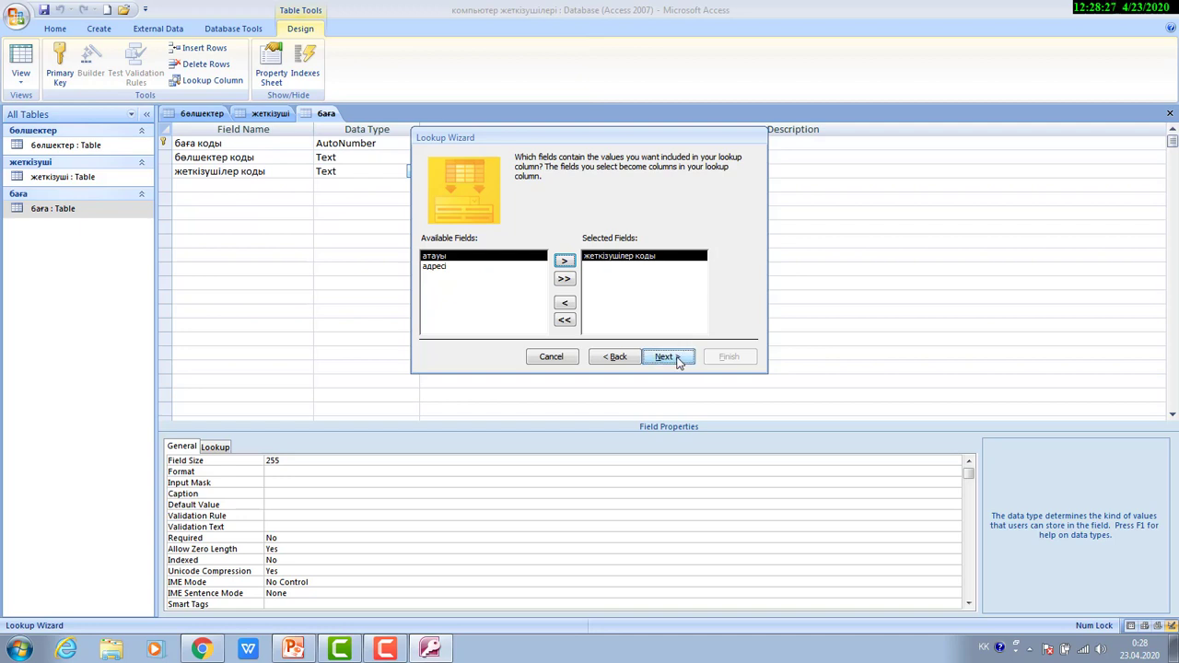
{"action": "left_click", "coordinate": [677, 361]}
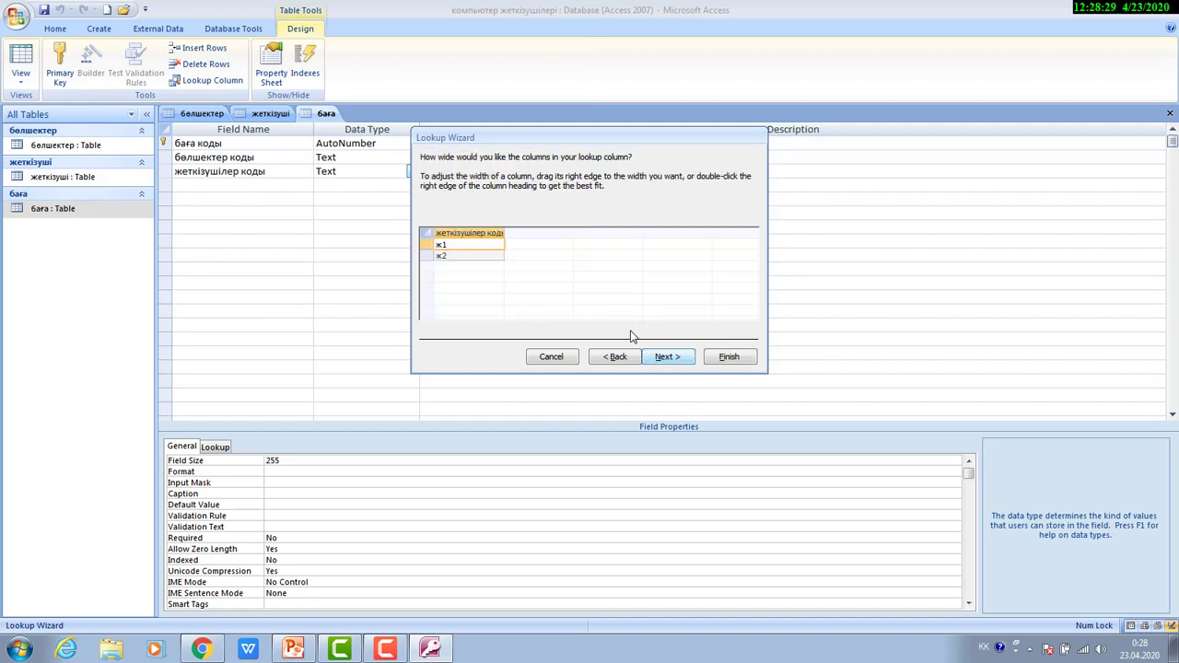
{"action": "left_click", "coordinate": [670, 359]}
{"action": "left_click", "coordinate": [730, 359]}
{"action": "left_click", "coordinate": [563, 364]}
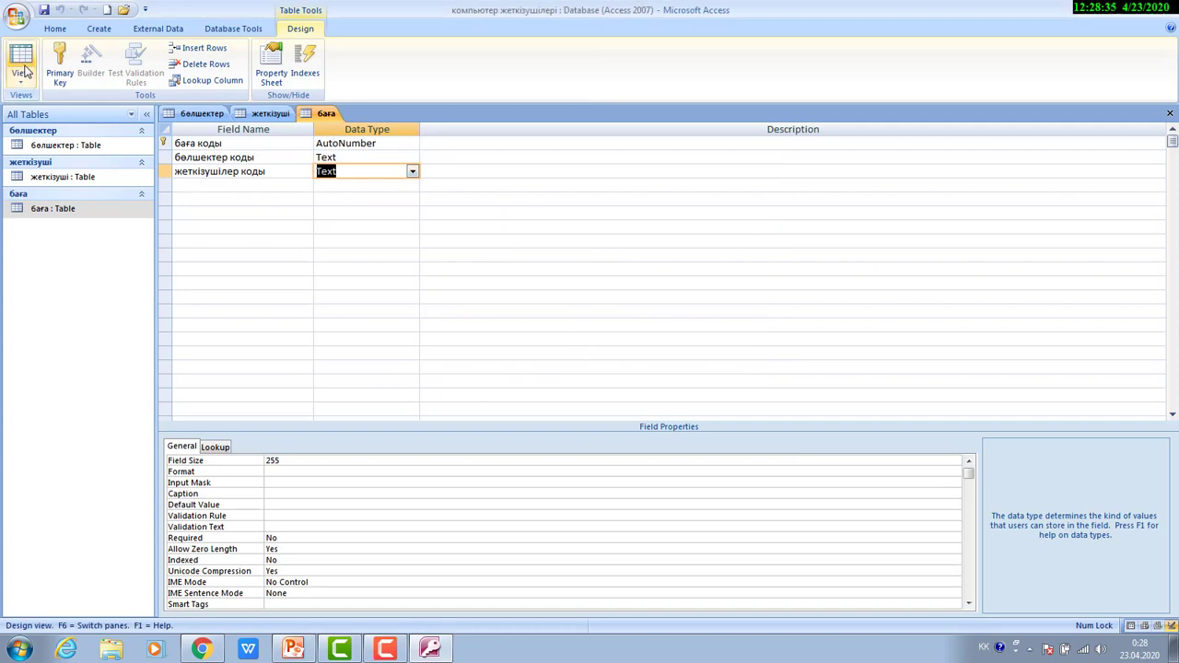
In Datasheet view, widen the бөлшектер коды column and start the first record with part б1 and supplier ж1.
{"action": "left_click", "coordinate": [20, 57]}
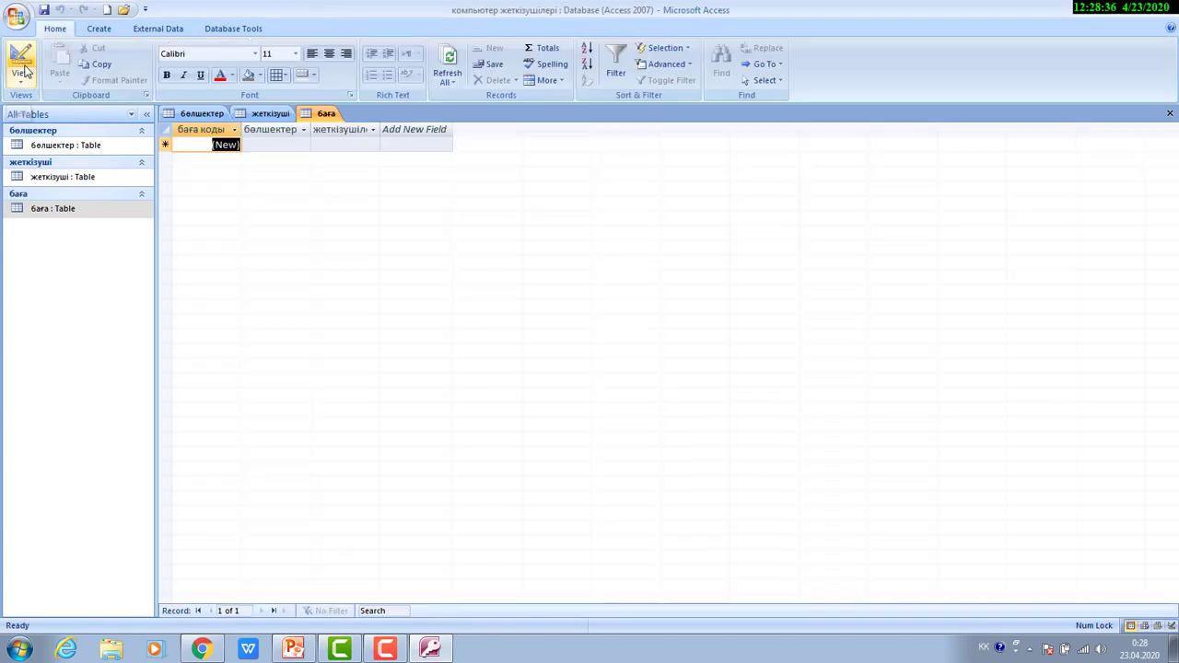
{"action": "left_click", "coordinate": [284, 148]}
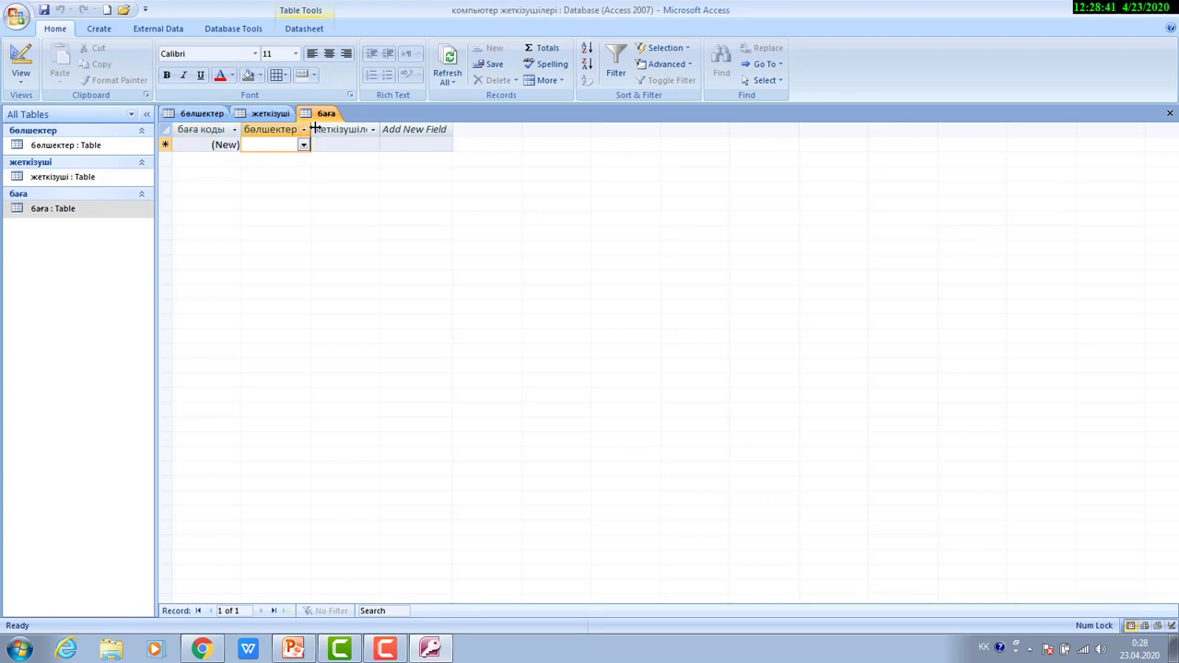
{"action": "left_click_drag", "start_coordinate": [312, 132], "coordinate": [348, 133]}
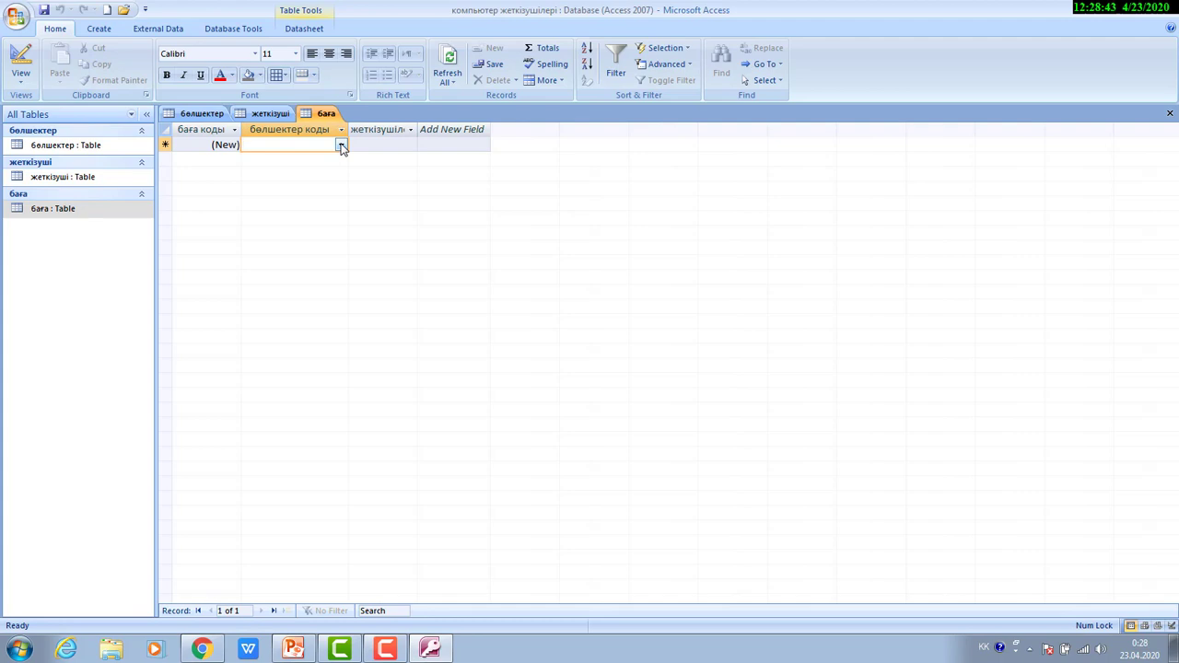
{"action": "left_click", "coordinate": [340, 145]}
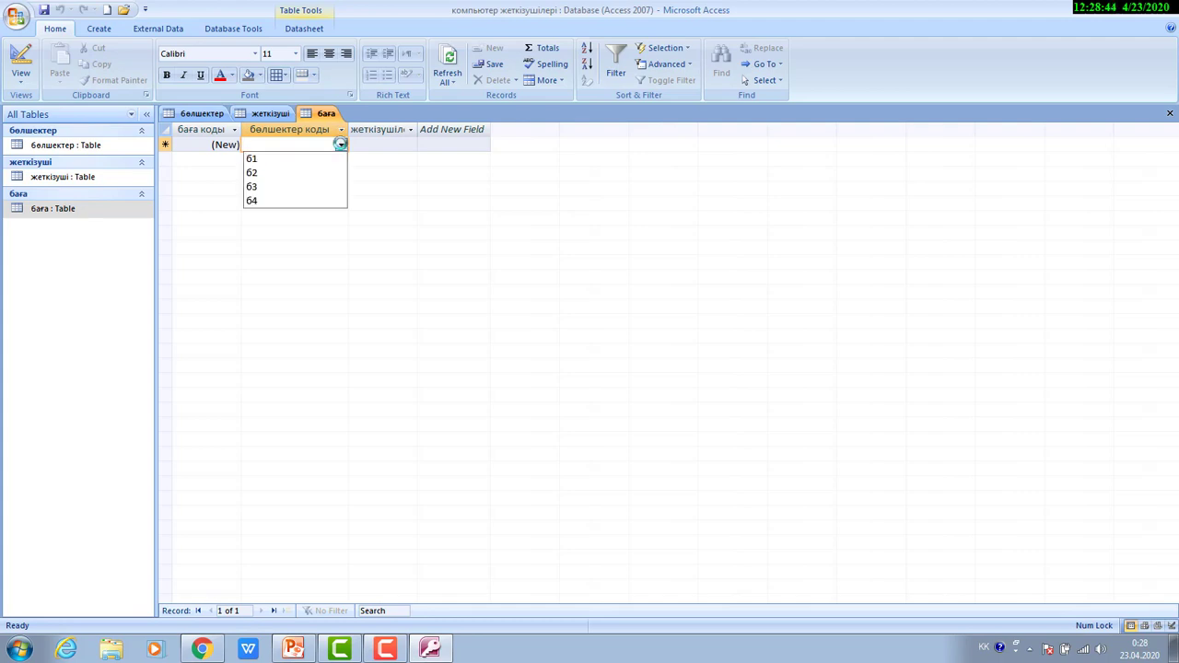
{"action": "left_click", "coordinate": [266, 159]}
{"action": "left_click", "coordinate": [411, 144]}
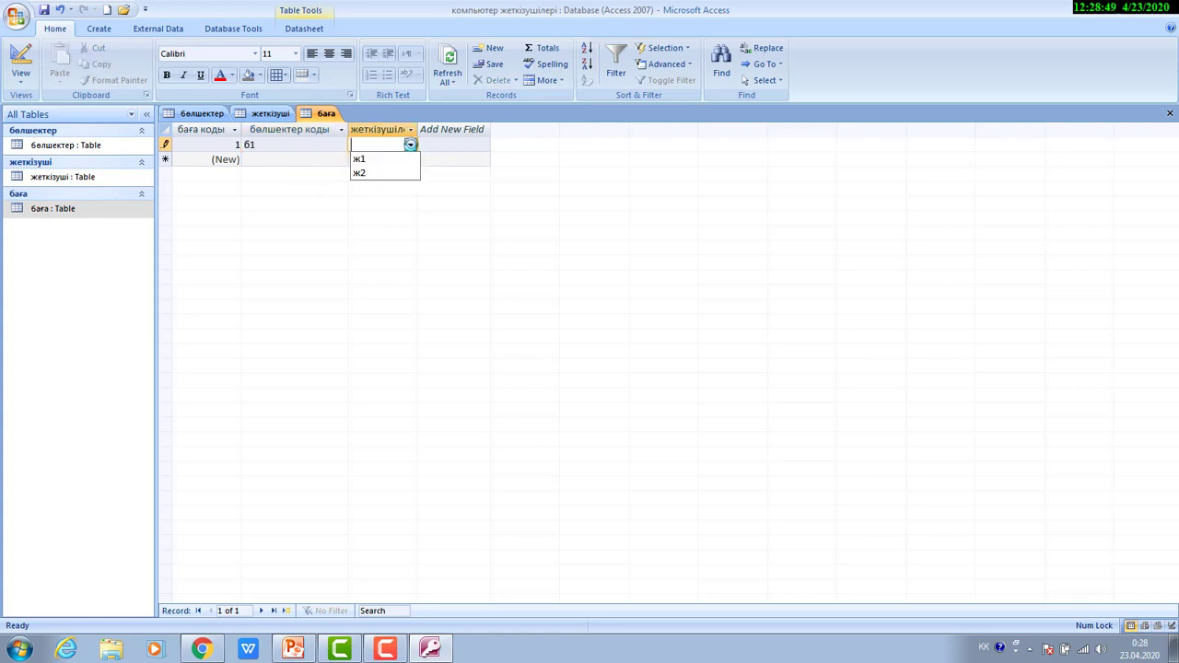
{"action": "left_click", "coordinate": [385, 159]}
{"action": "left_click", "coordinate": [437, 148]}
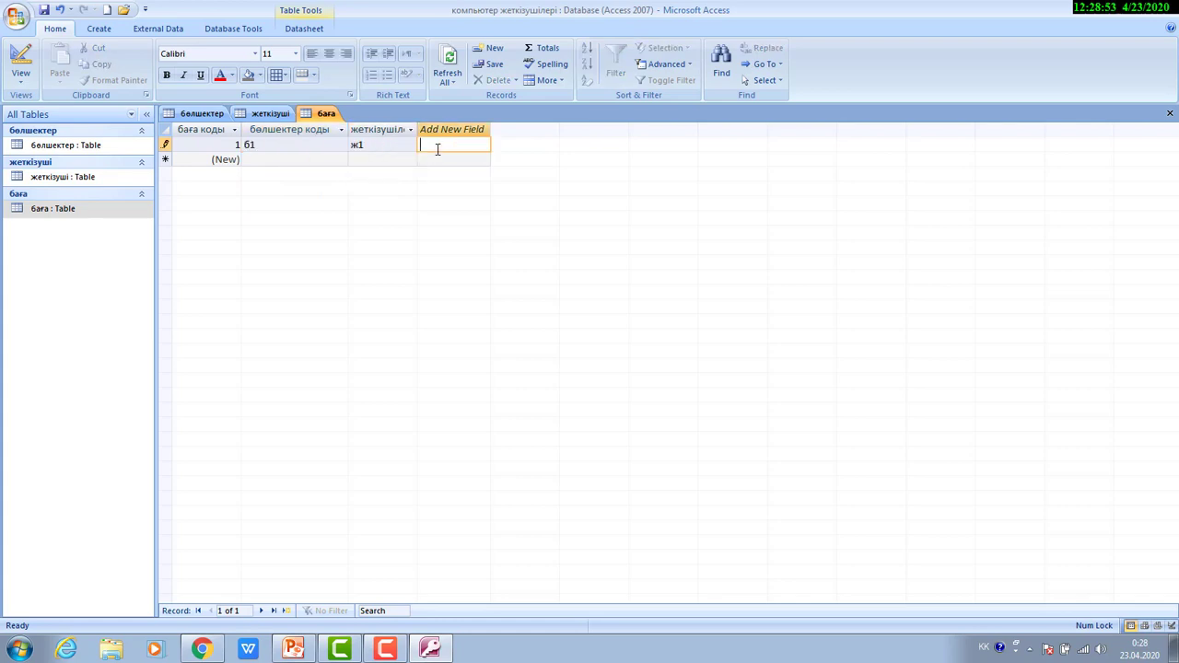
Add a Number field named баға in Design view, save the table and return to Datasheet view.
{"action": "left_click", "coordinate": [25, 55]}
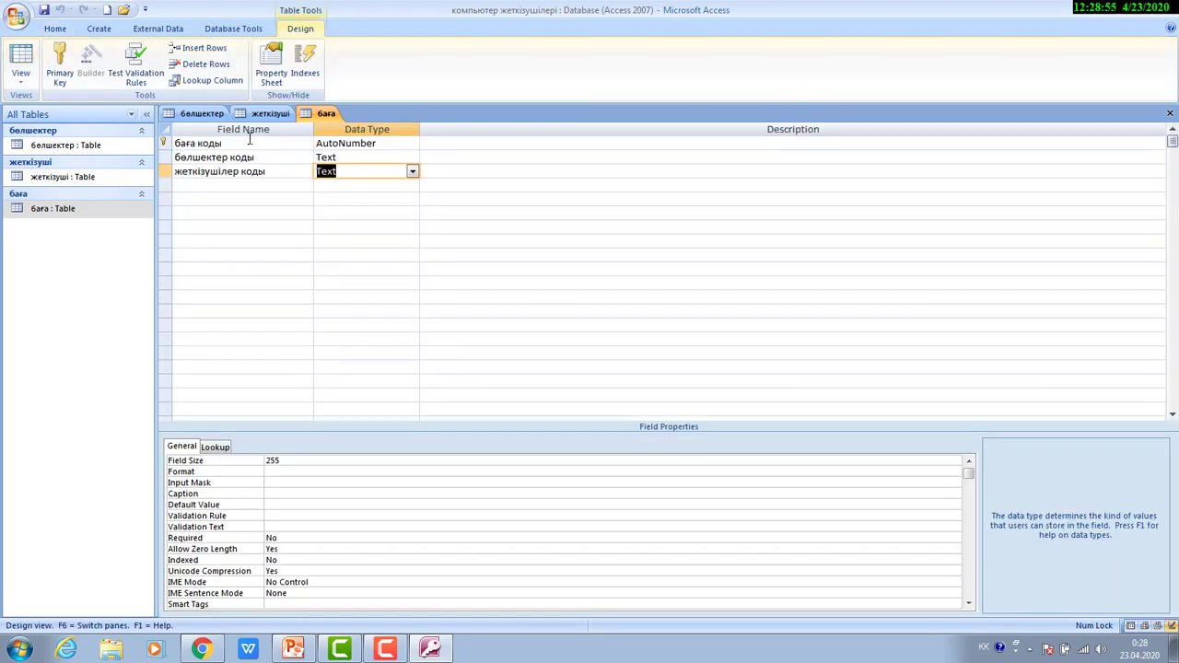
{"action": "left_click", "coordinate": [221, 184]}
{"action": "type", "text": "бага"}
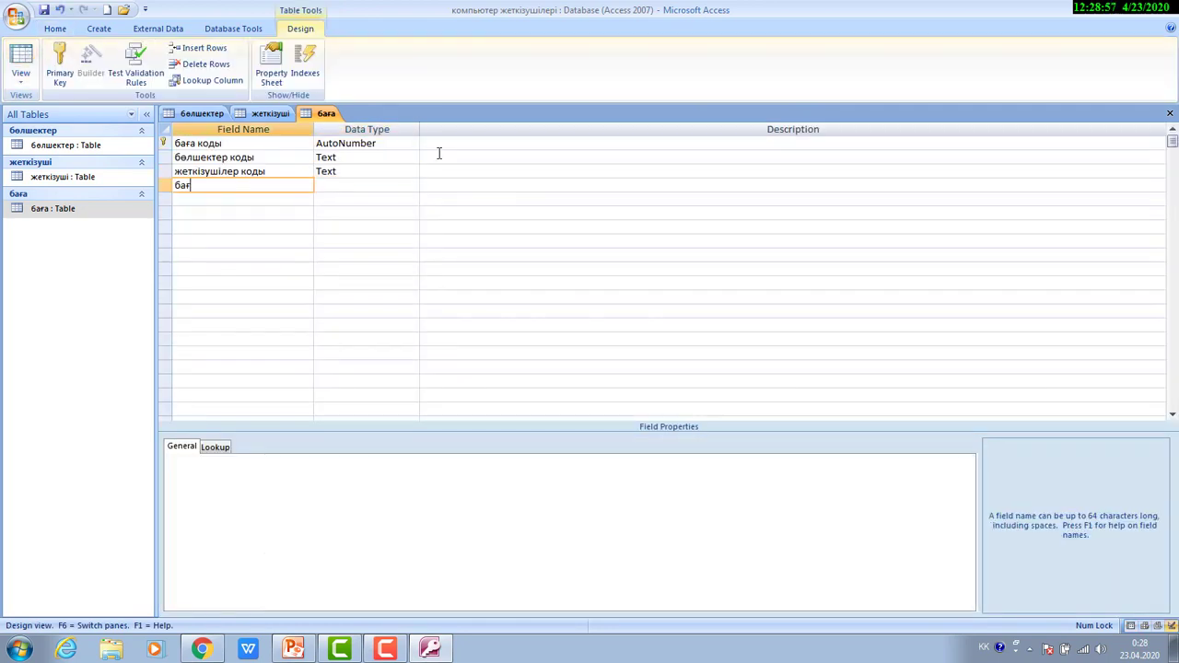
{"action": "key", "text": "Tab"}
{"action": "left_click", "coordinate": [413, 185]}
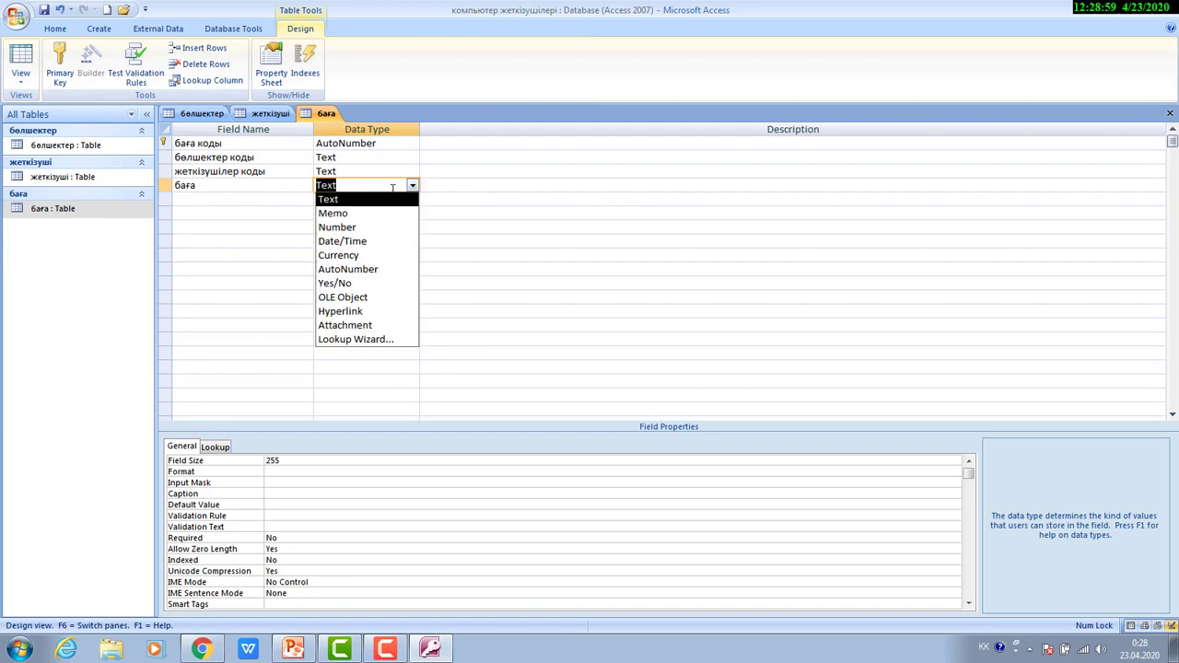
{"action": "left_click", "coordinate": [328, 227]}
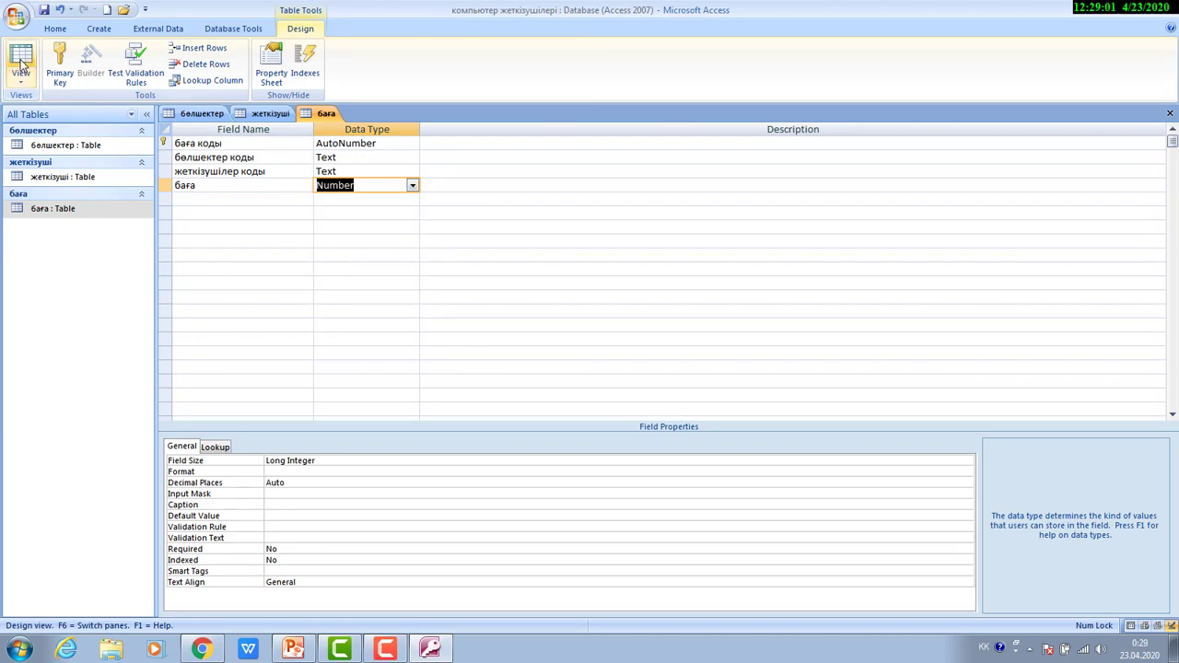
{"action": "left_click", "coordinate": [20, 57]}
{"action": "left_click", "coordinate": [565, 365]}
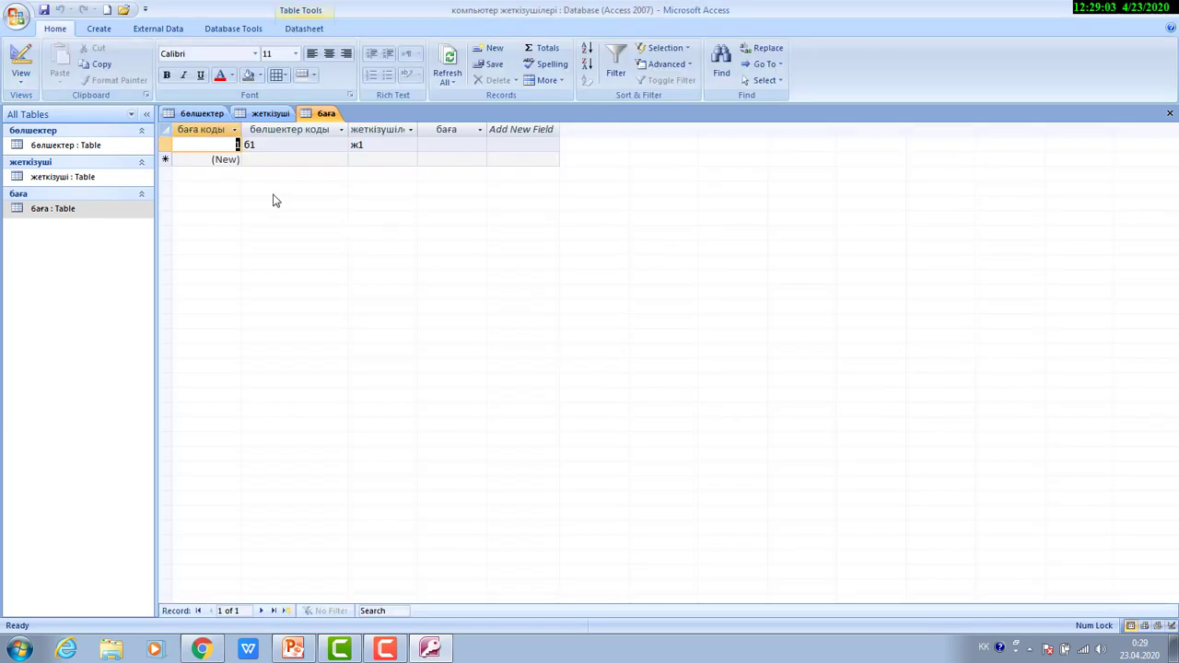
Widen the баға column and enter the price 100000 in the first record.
{"action": "left_click", "coordinate": [466, 140]}
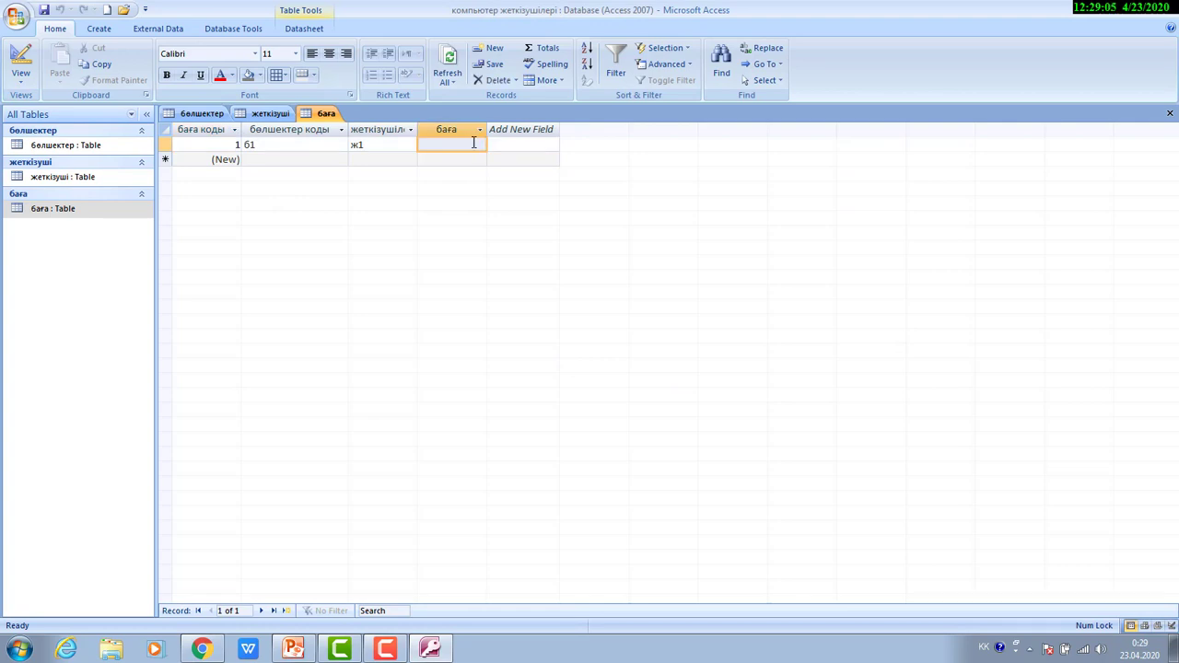
{"action": "left_click_drag", "start_coordinate": [486, 132], "coordinate": [539, 134]}
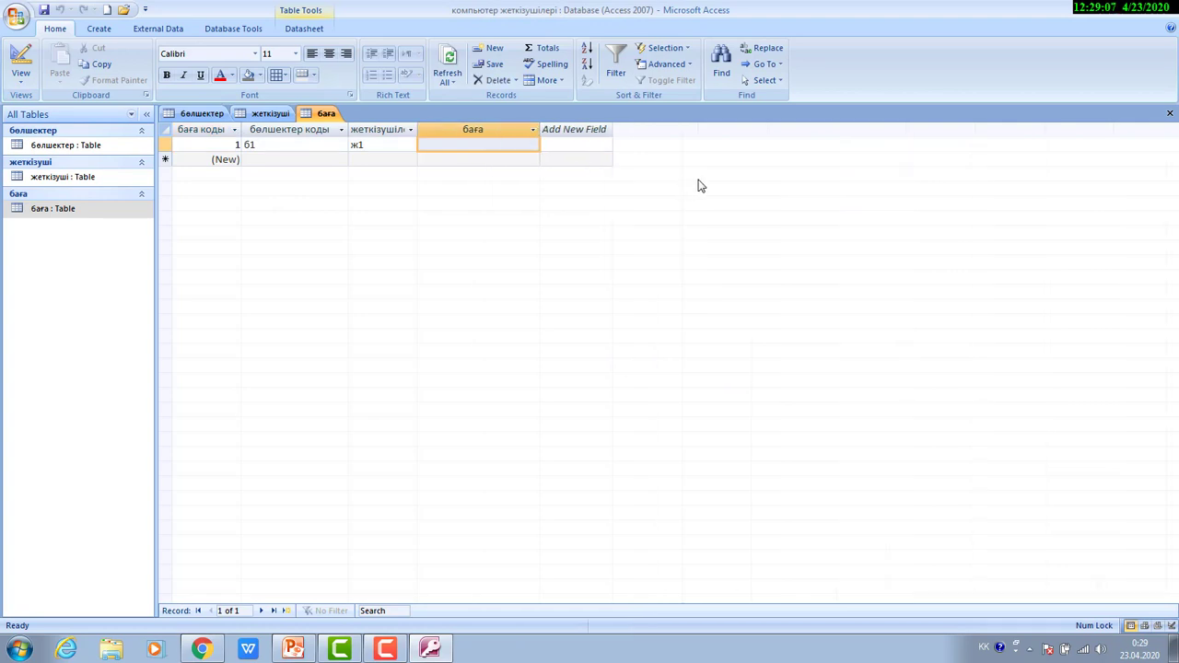
{"action": "type", "text": "100000"}
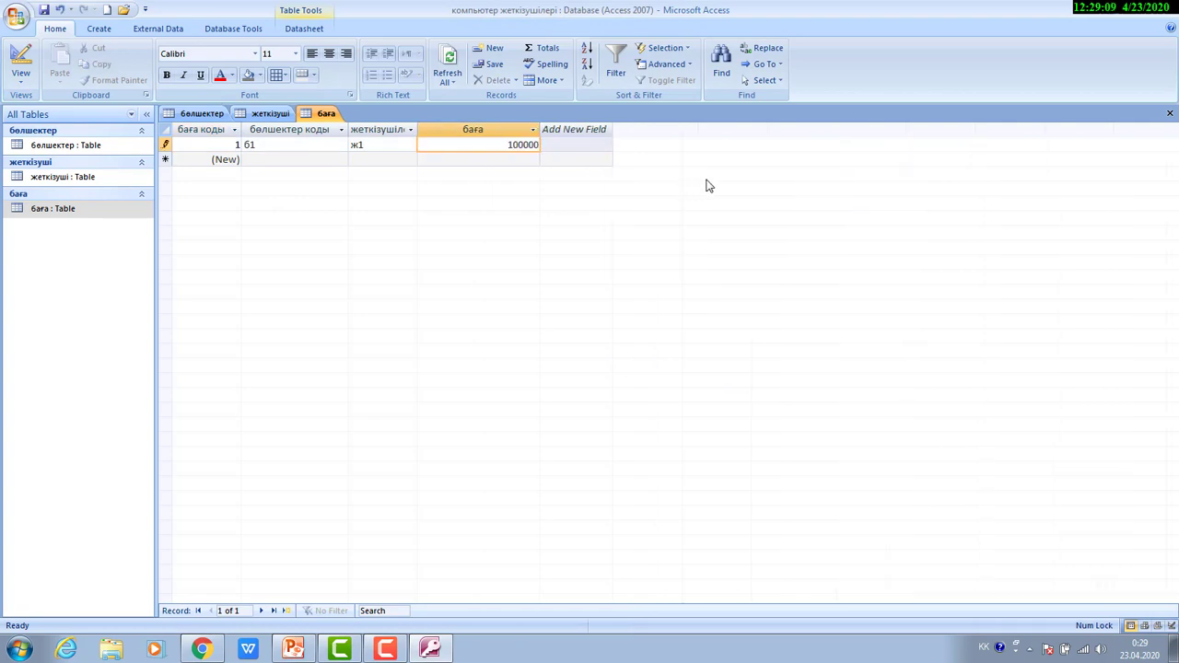
Add a second record with part б1, supplier ж2 and price 90000.
{"action": "left_click", "coordinate": [267, 159]}
{"action": "left_click", "coordinate": [340, 159]}
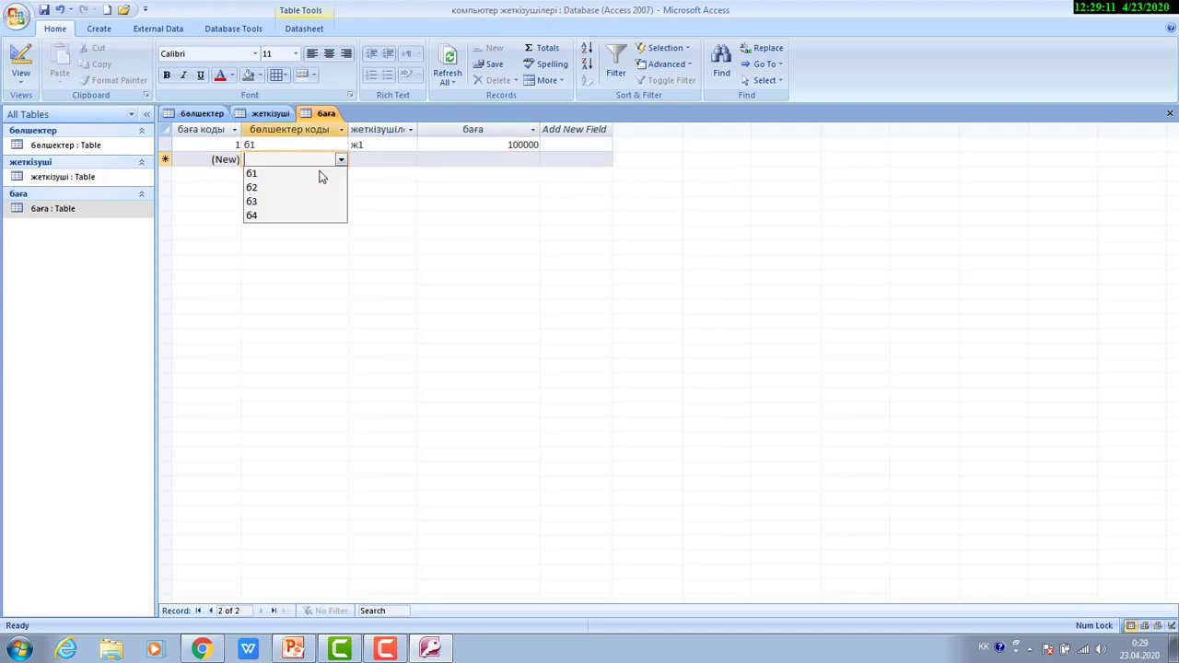
{"action": "left_click", "coordinate": [271, 174]}
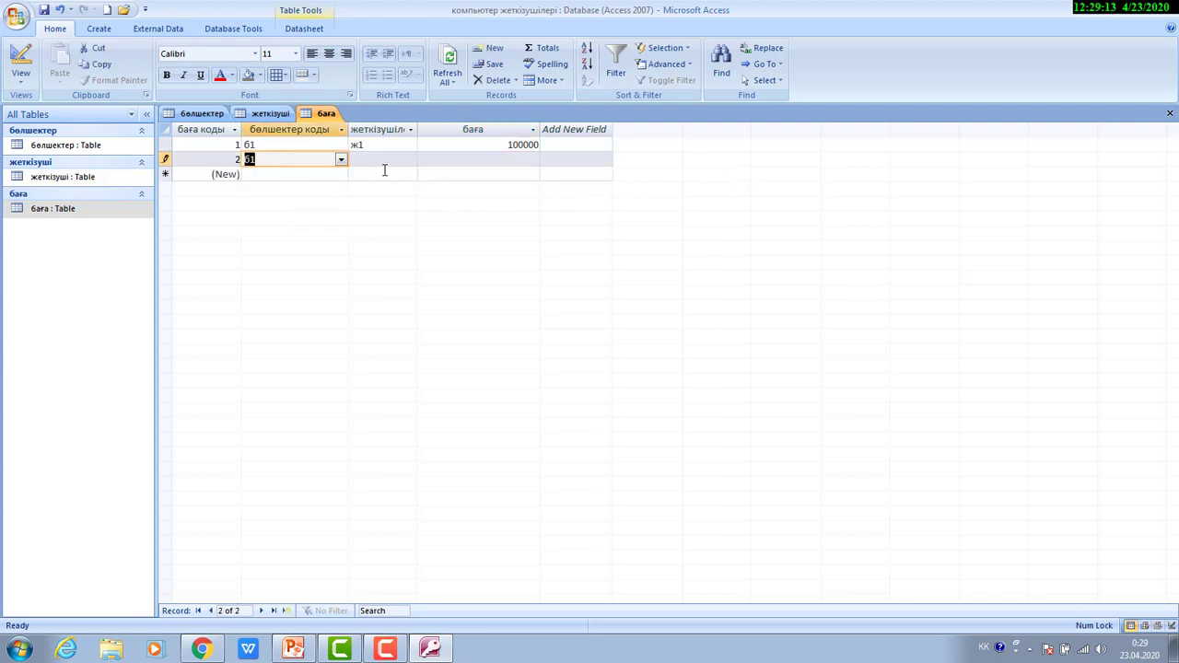
{"action": "left_click", "coordinate": [399, 160]}
{"action": "left_click", "coordinate": [411, 160]}
{"action": "left_click", "coordinate": [387, 188]}
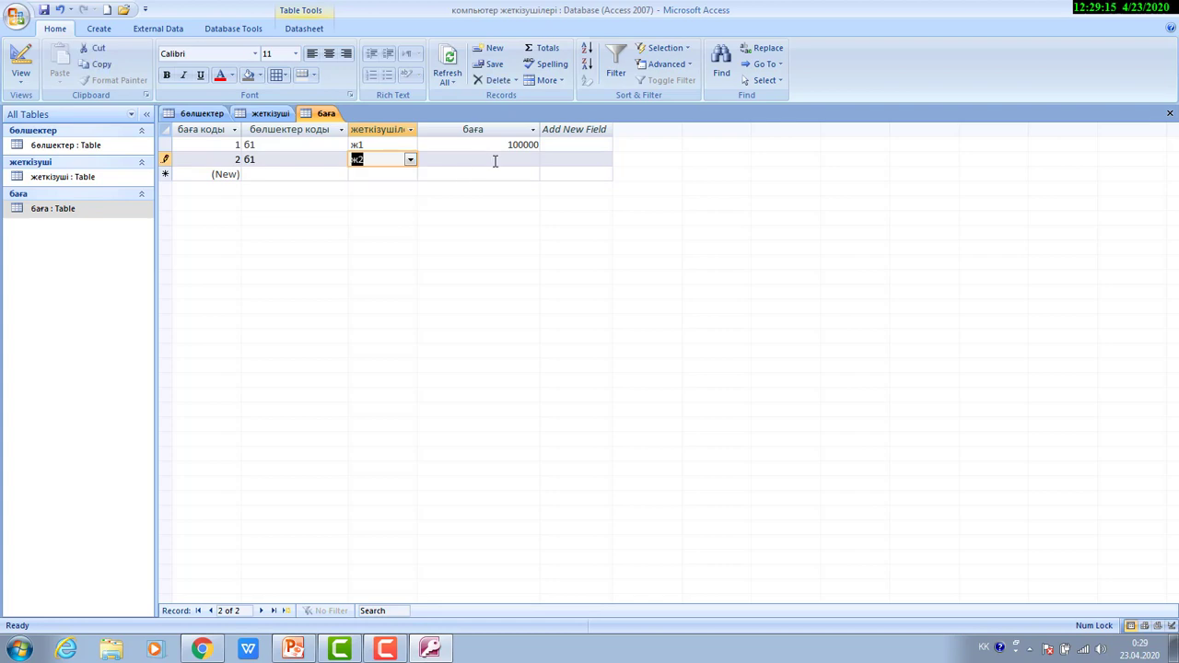
{"action": "left_click", "coordinate": [488, 161]}
{"action": "type", "text": "90000"}
Add records 3 to 8 by choosing бөлшектер коды б2, б3 and б4, each for two consecutive records.
{"action": "left_click", "coordinate": [300, 175]}
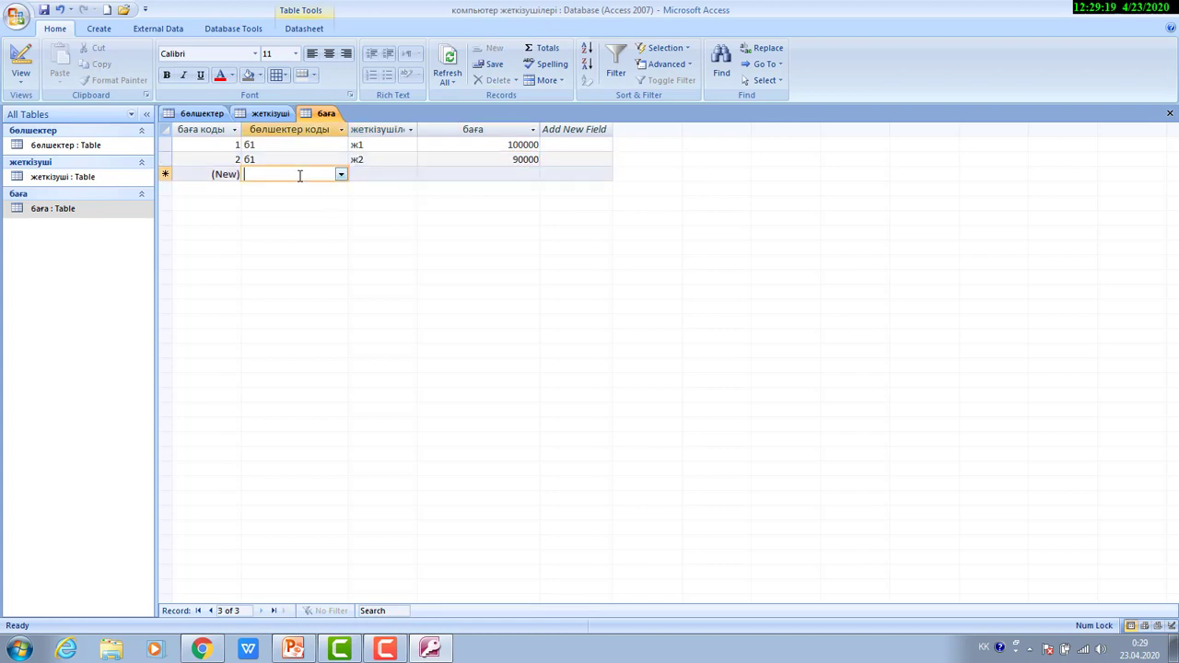
{"action": "left_click", "coordinate": [341, 175]}
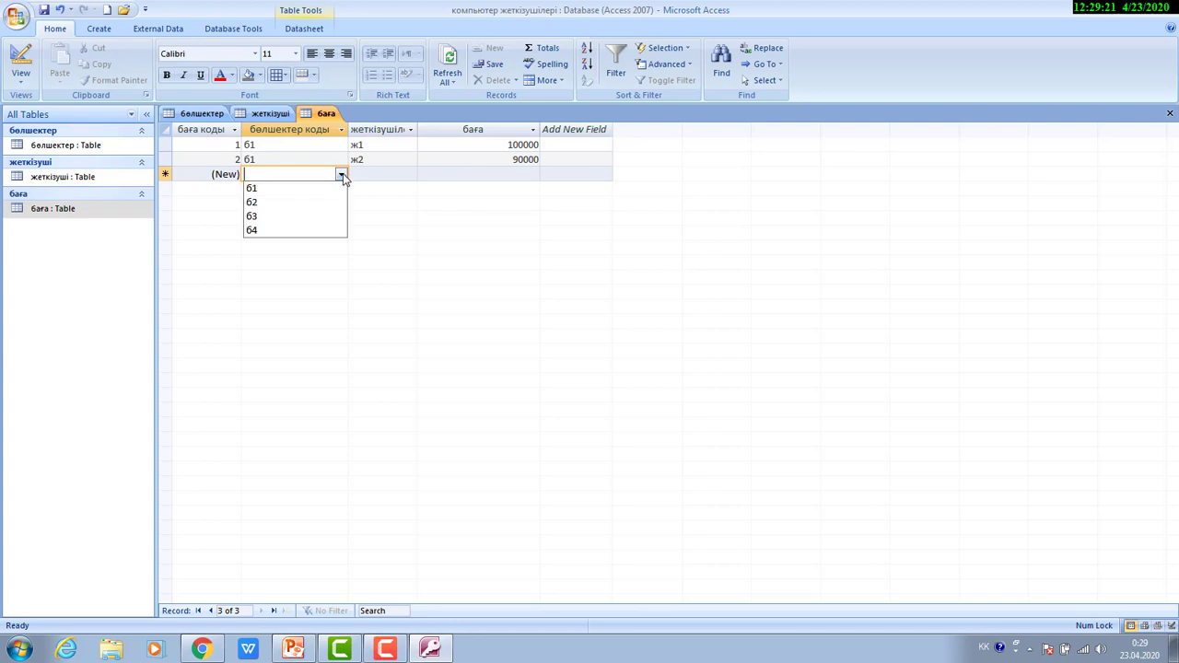
{"action": "left_click", "coordinate": [318, 202]}
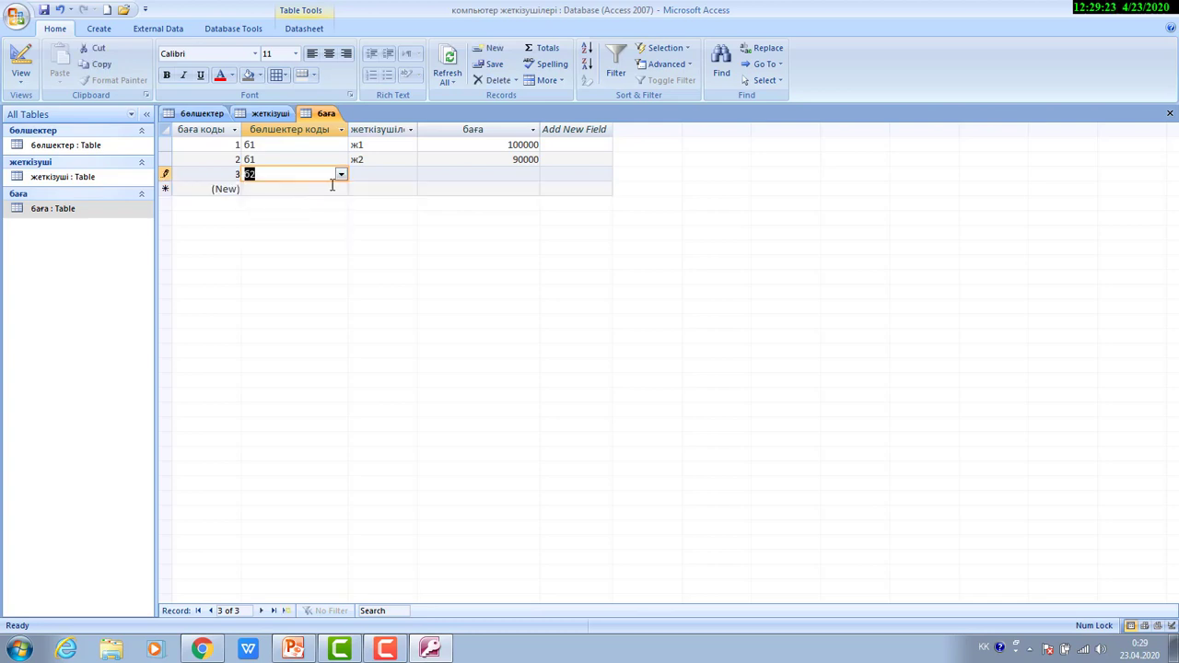
{"action": "left_click", "coordinate": [341, 188]}
{"action": "left_click", "coordinate": [281, 218]}
{"action": "left_click", "coordinate": [340, 204]}
{"action": "left_click", "coordinate": [273, 246]}
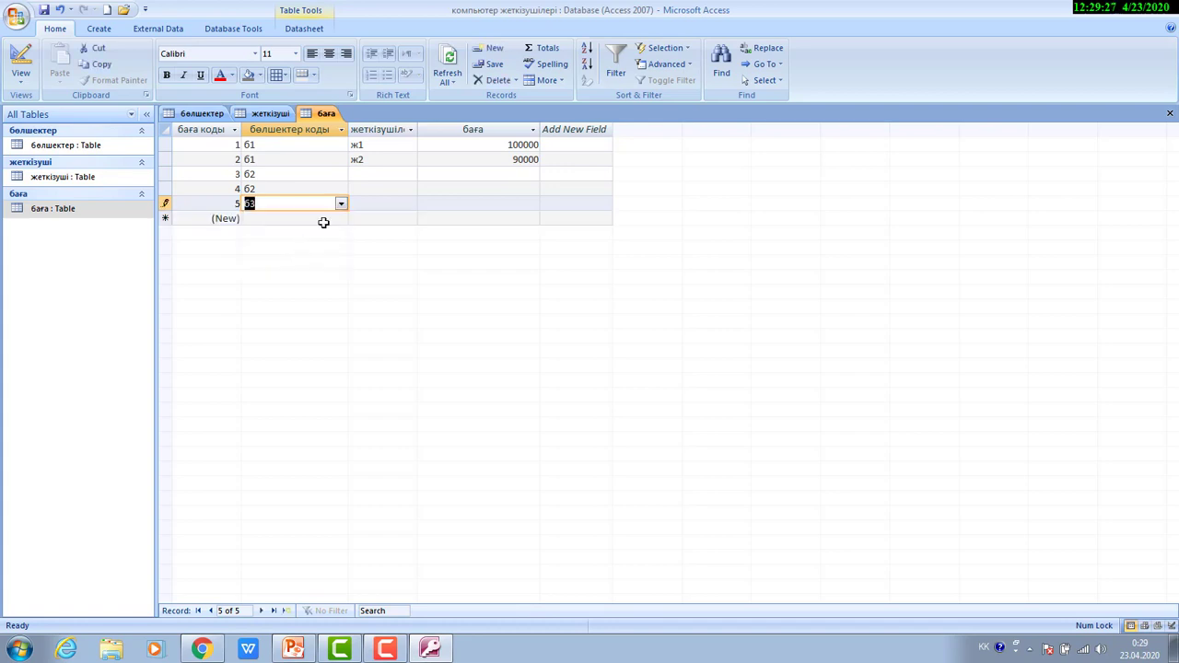
{"action": "left_click", "coordinate": [341, 218]}
{"action": "left_click", "coordinate": [279, 260]}
{"action": "left_click", "coordinate": [280, 233]}
{"action": "left_click", "coordinate": [340, 233]}
{"action": "left_click", "coordinate": [277, 289]}
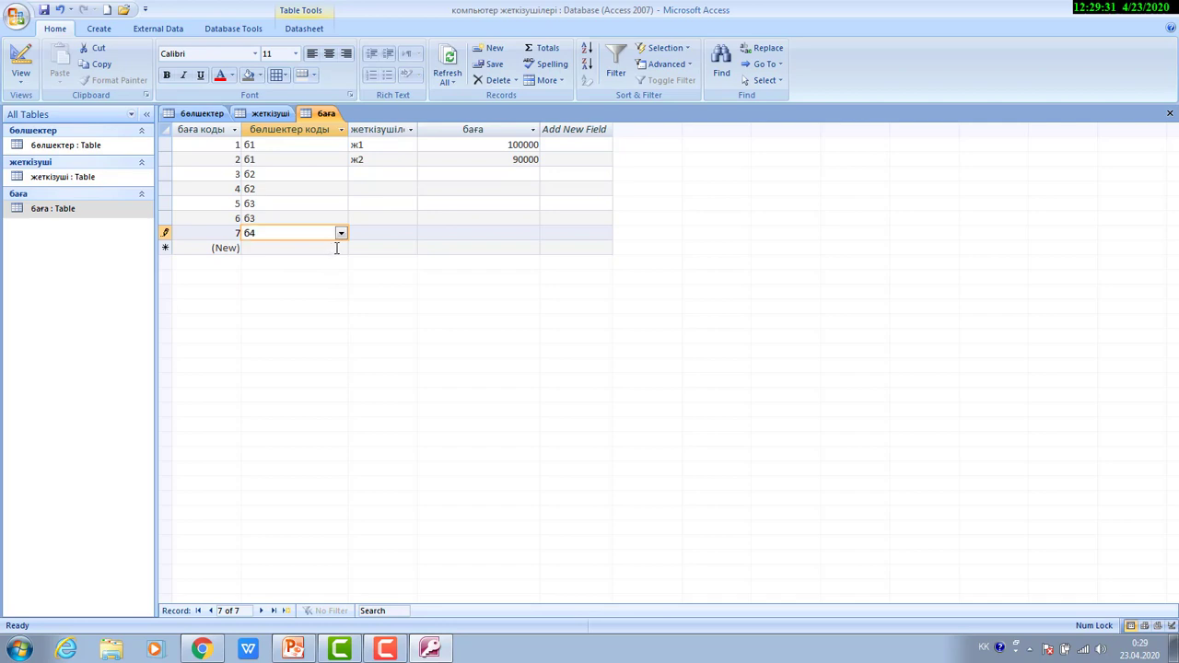
{"action": "left_click", "coordinate": [333, 248]}
{"action": "left_click", "coordinate": [341, 248]}
{"action": "left_click", "coordinate": [329, 305]}
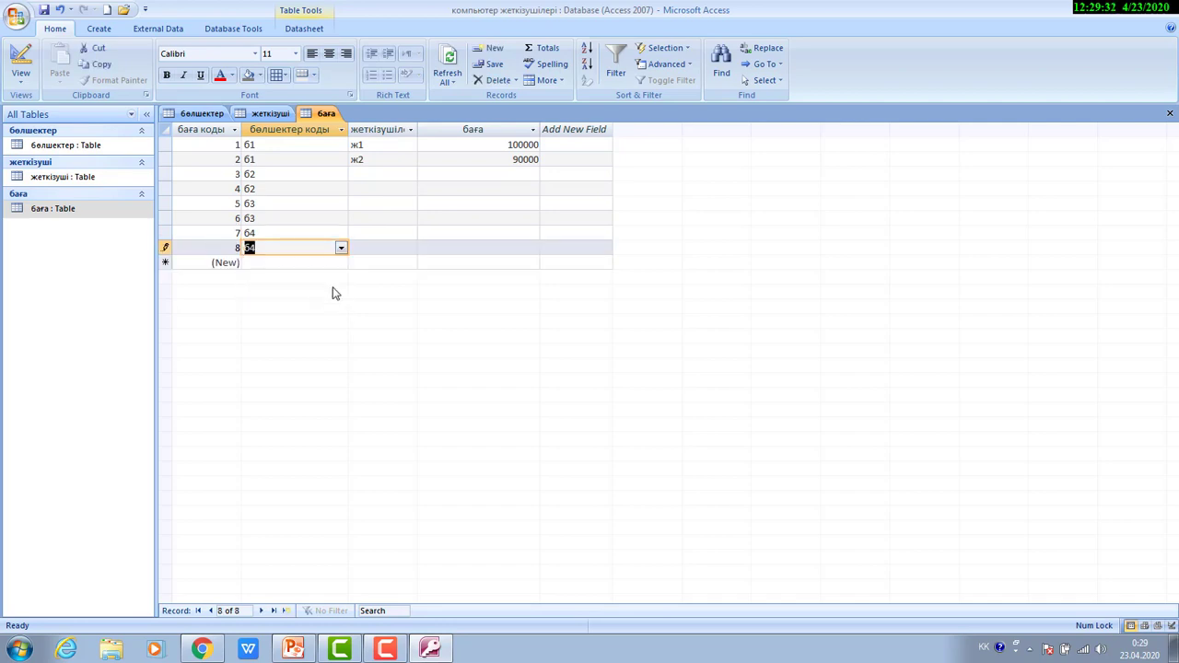
Fill жеткізушілер коды in records 3 to 8, alternating ж1 and ж2.
{"action": "left_click", "coordinate": [383, 174]}
{"action": "left_click", "coordinate": [410, 175]}
{"action": "left_click", "coordinate": [402, 188]}
{"action": "left_click", "coordinate": [396, 189]}
{"action": "left_click", "coordinate": [409, 189]}
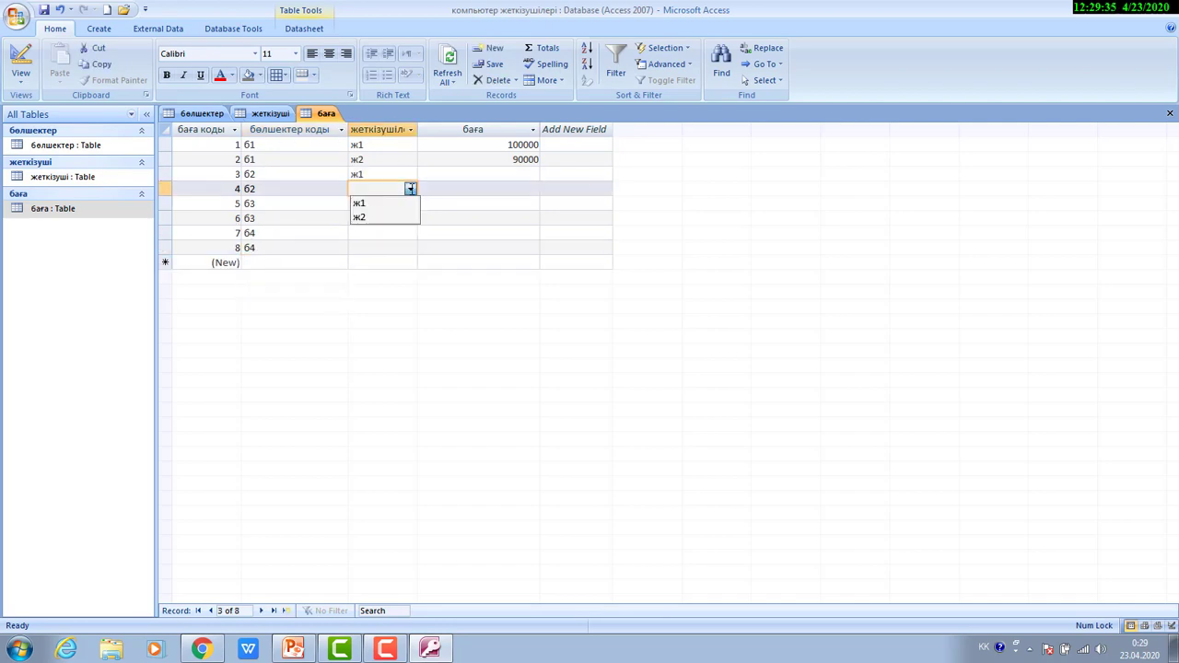
{"action": "left_click", "coordinate": [394, 217]}
{"action": "left_click", "coordinate": [398, 204]}
{"action": "left_click", "coordinate": [410, 203]}
{"action": "left_click", "coordinate": [413, 219]}
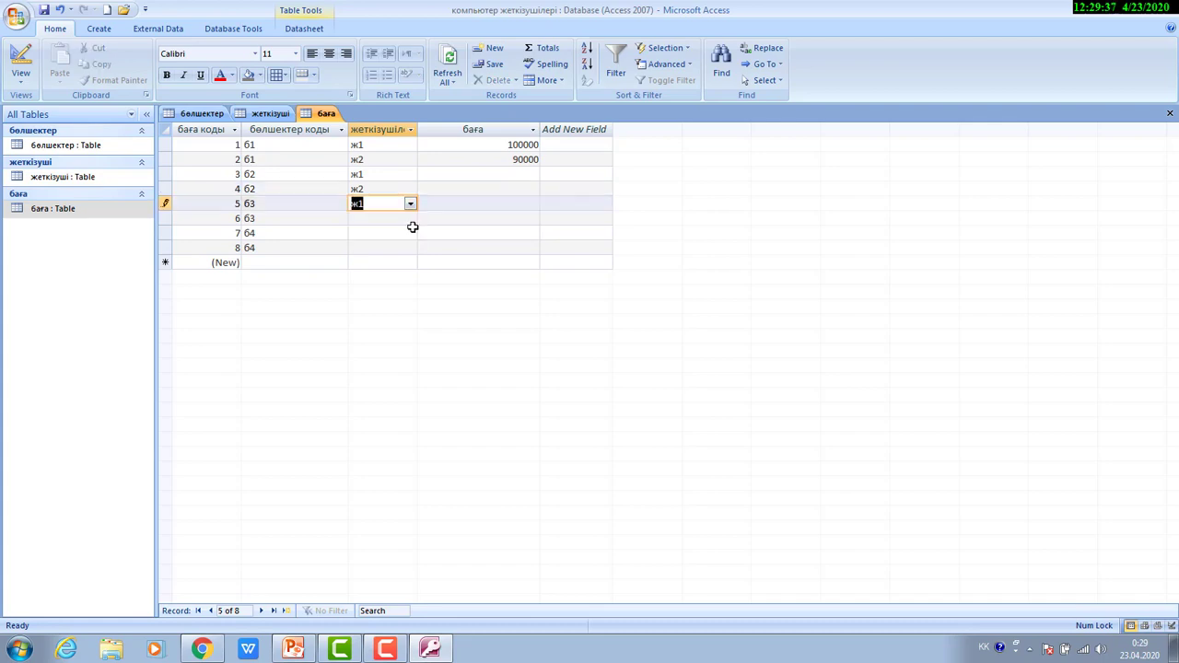
{"action": "left_click", "coordinate": [397, 219]}
{"action": "left_click", "coordinate": [410, 218]}
{"action": "left_click", "coordinate": [413, 245]}
{"action": "left_click", "coordinate": [410, 233]}
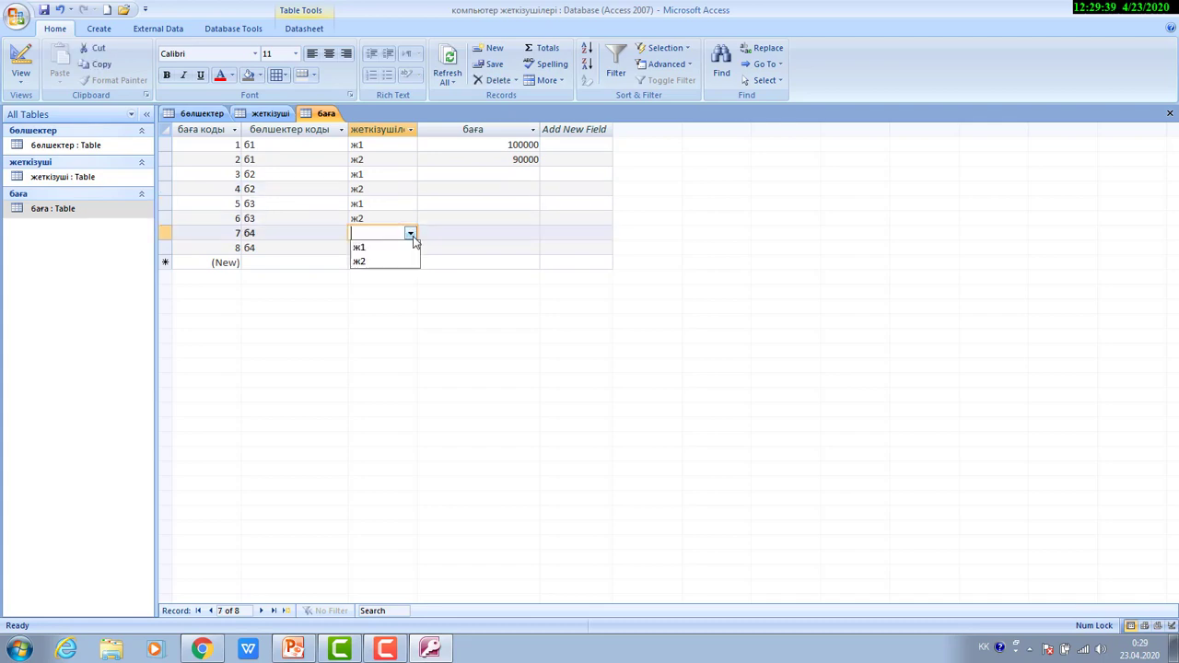
{"action": "left_click", "coordinate": [398, 247]}
{"action": "left_click", "coordinate": [410, 247]}
{"action": "left_click", "coordinate": [405, 276]}
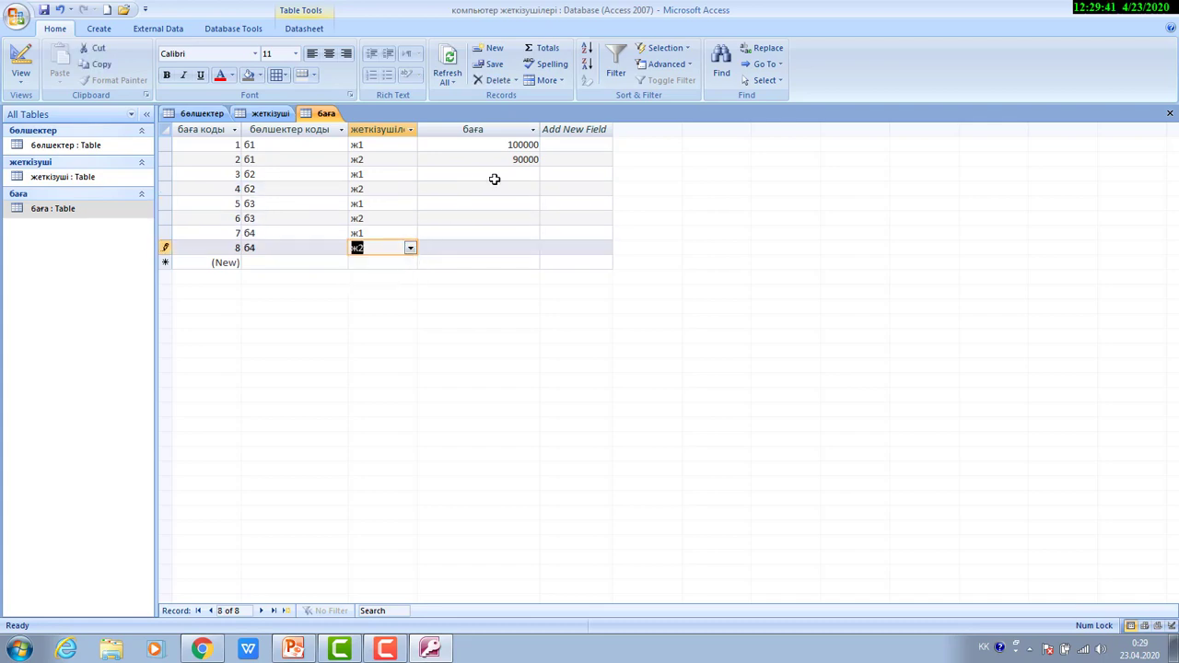
Enter the prices 50000, 60000, 4500, 4000, 600 and 550 in records 3 to 8 of the баға table.
{"action": "left_click", "coordinate": [500, 174]}
{"action": "type", "text": "50000"}
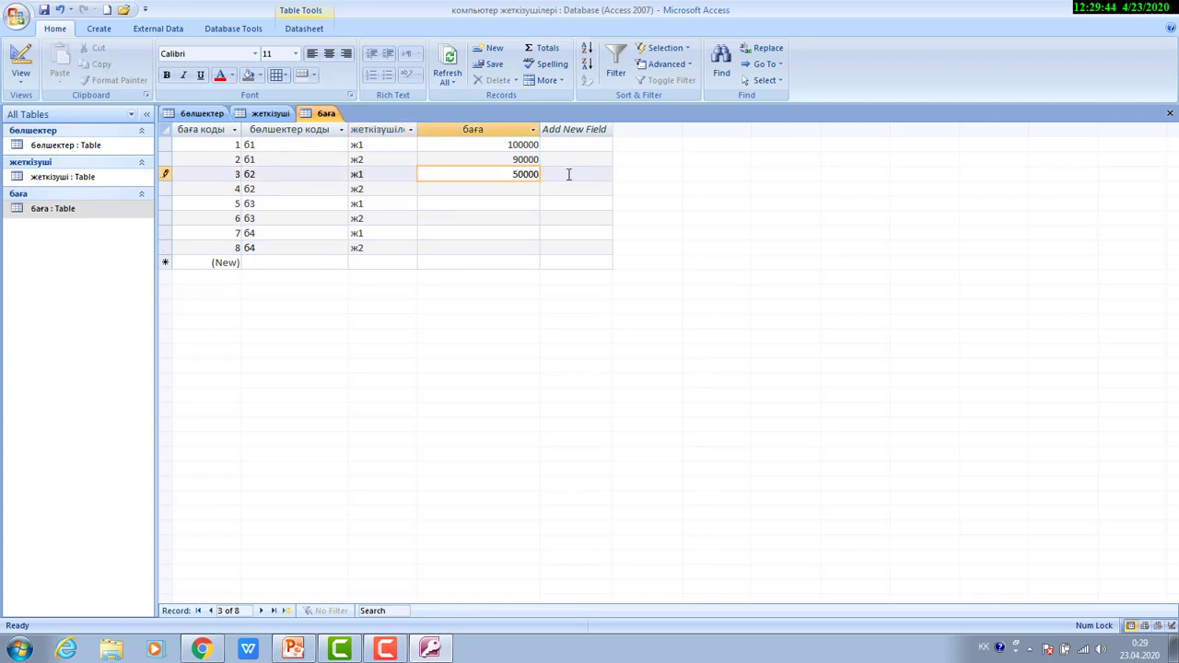
{"action": "key", "text": "Down"}
{"action": "type", "text": "6000"}
{"action": "key", "text": "Down"}
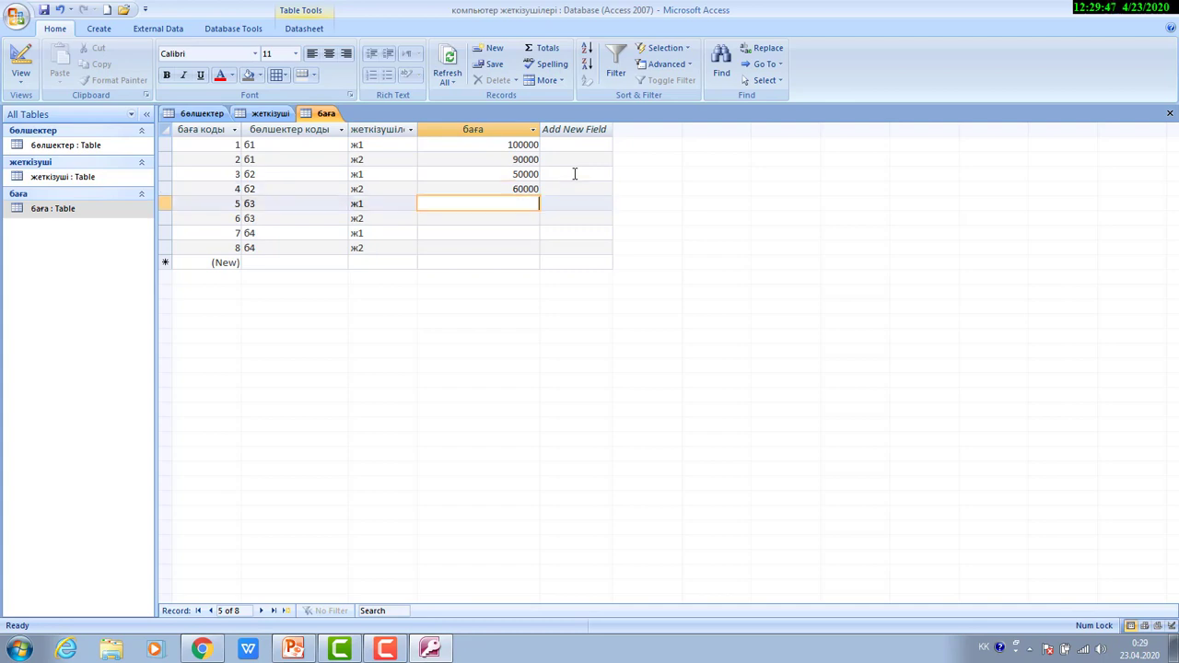
{"action": "type", "text": "4500"}
{"action": "key", "text": "Down"}
{"action": "type", "text": "40"}
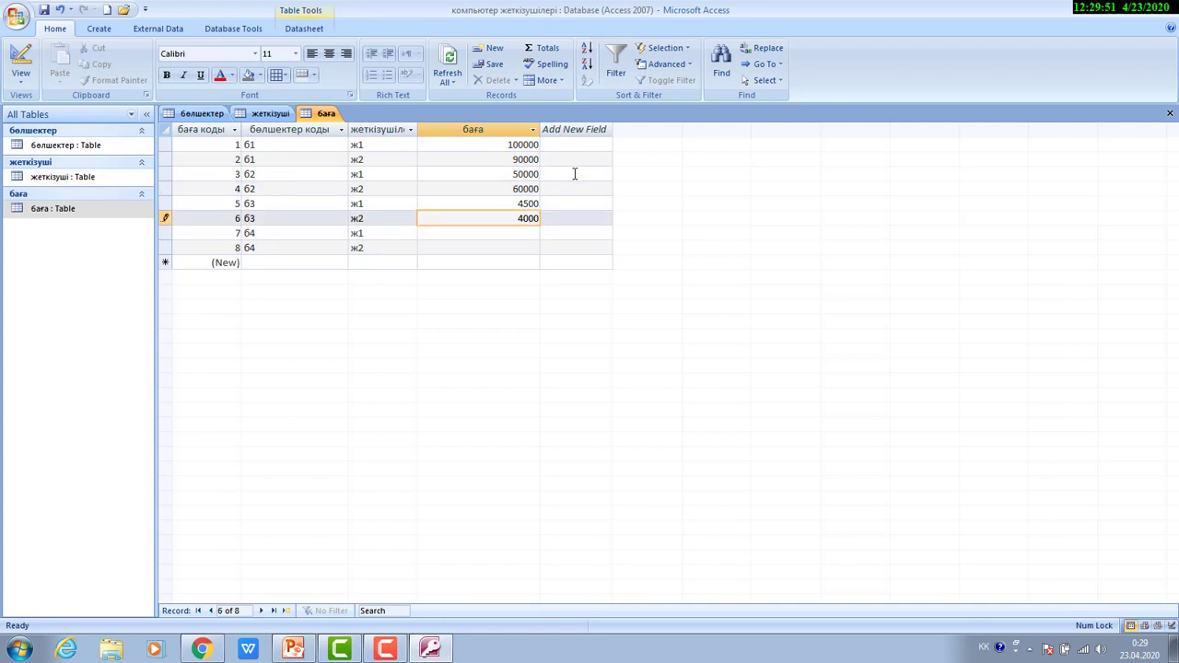
{"action": "key", "text": "Down"}
{"action": "key", "text": "Down"}
{"action": "type", "text": "550"}
{"action": "key", "text": "Down"}
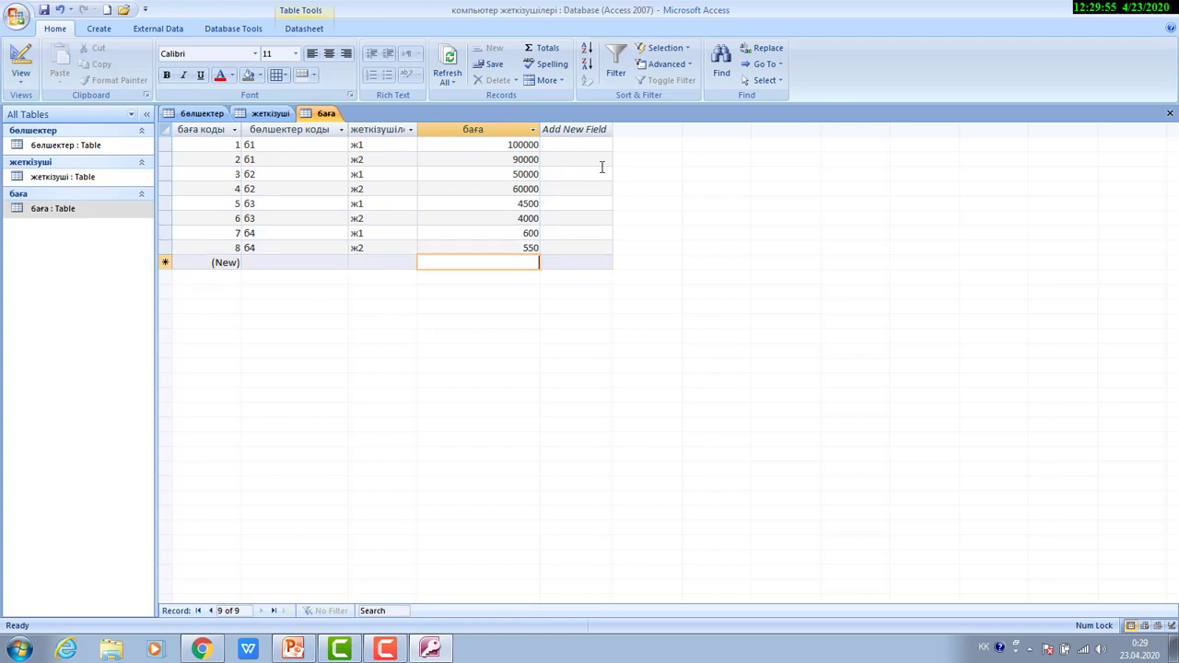
Look through the records of the бөлшектер, жеткізуші and баға tables.
{"action": "left_click", "coordinate": [67, 147]}
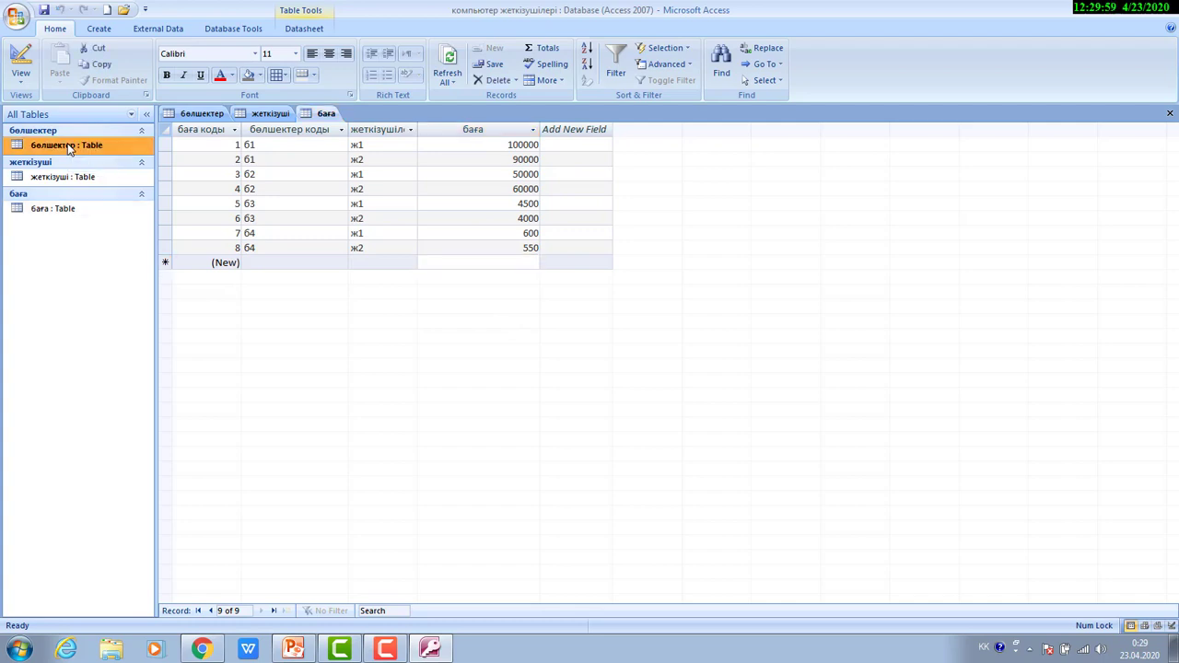
{"action": "left_click", "coordinate": [195, 114]}
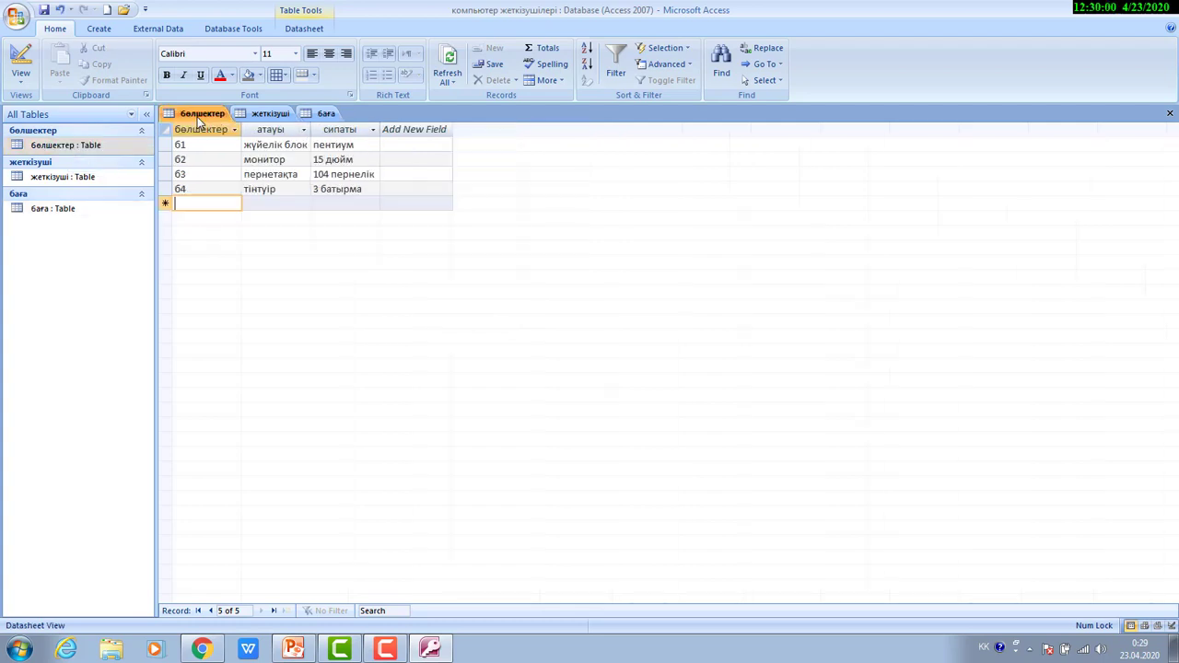
{"action": "left_click", "coordinate": [266, 116]}
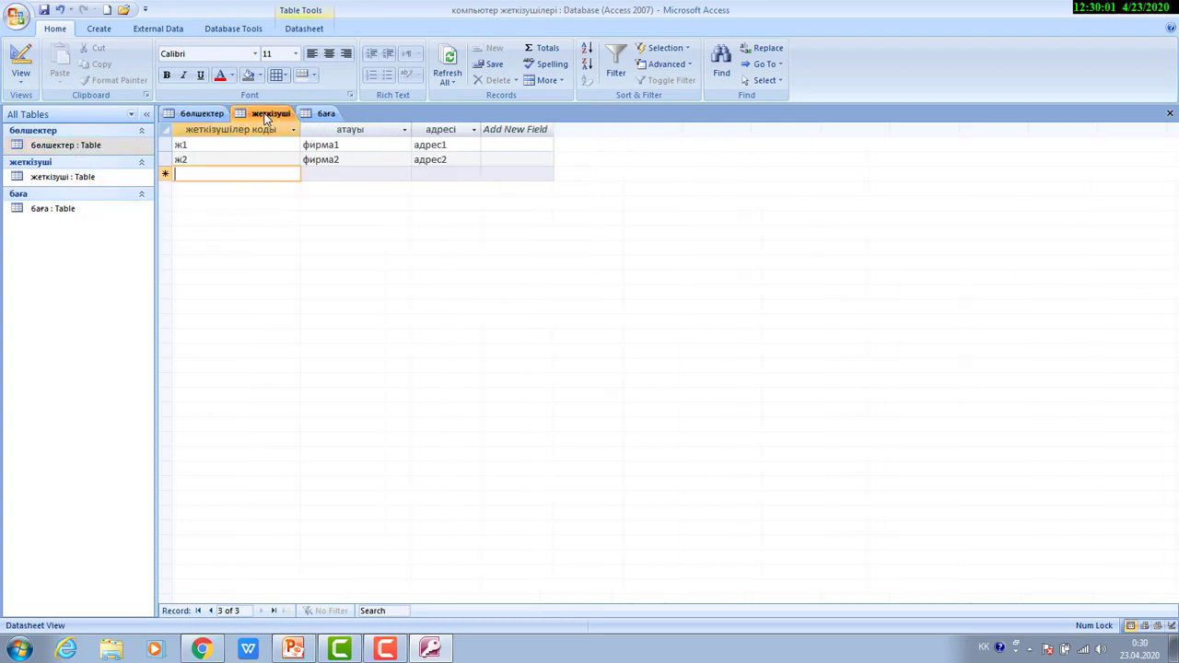
{"action": "left_click", "coordinate": [325, 114]}
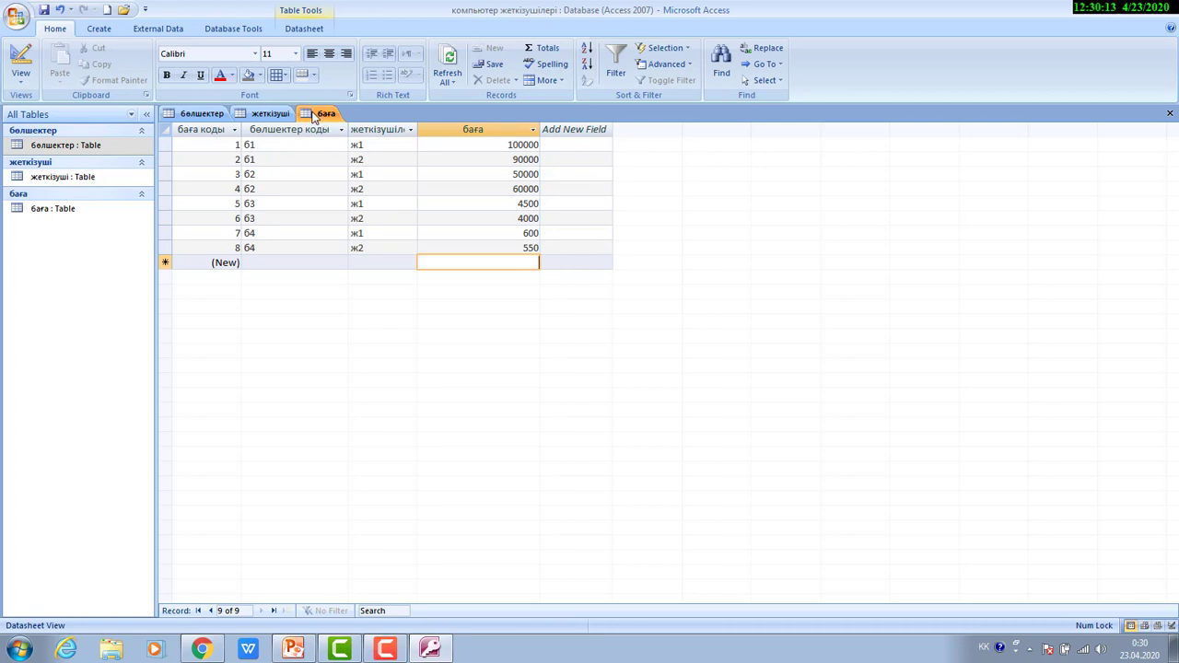
Create a new table and save it as компьютер бөлшектері, opening it in Design view.
{"action": "left_click", "coordinate": [106, 30]}
{"action": "left_click", "coordinate": [20, 57]}
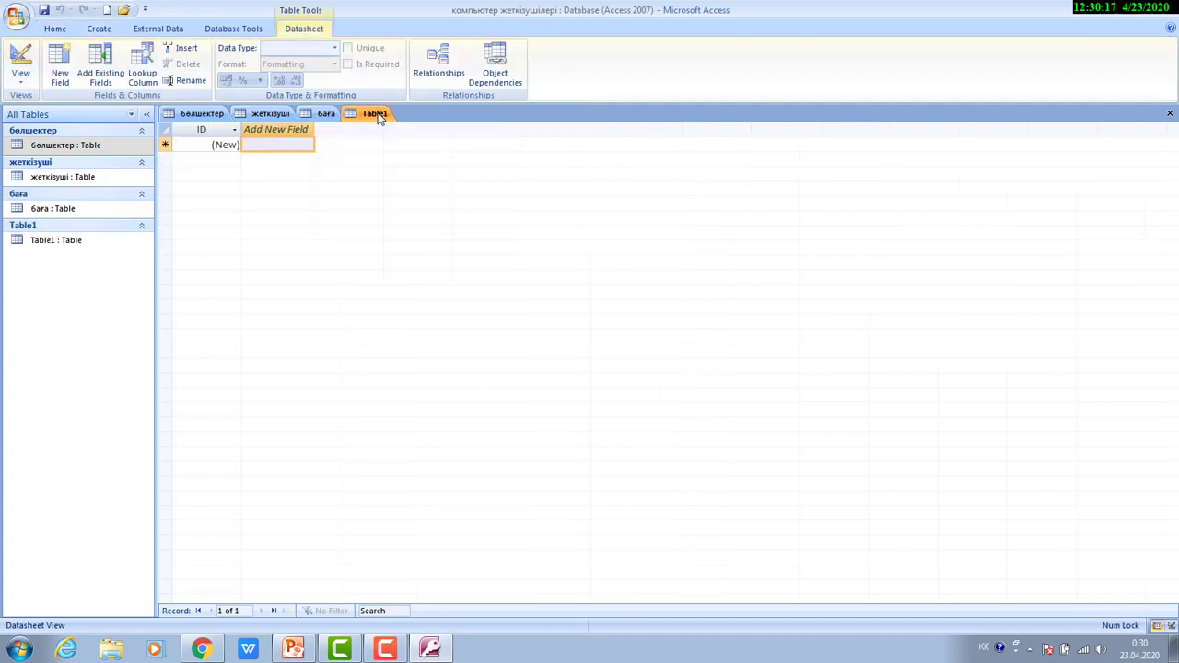
{"action": "left_click", "coordinate": [20, 57]}
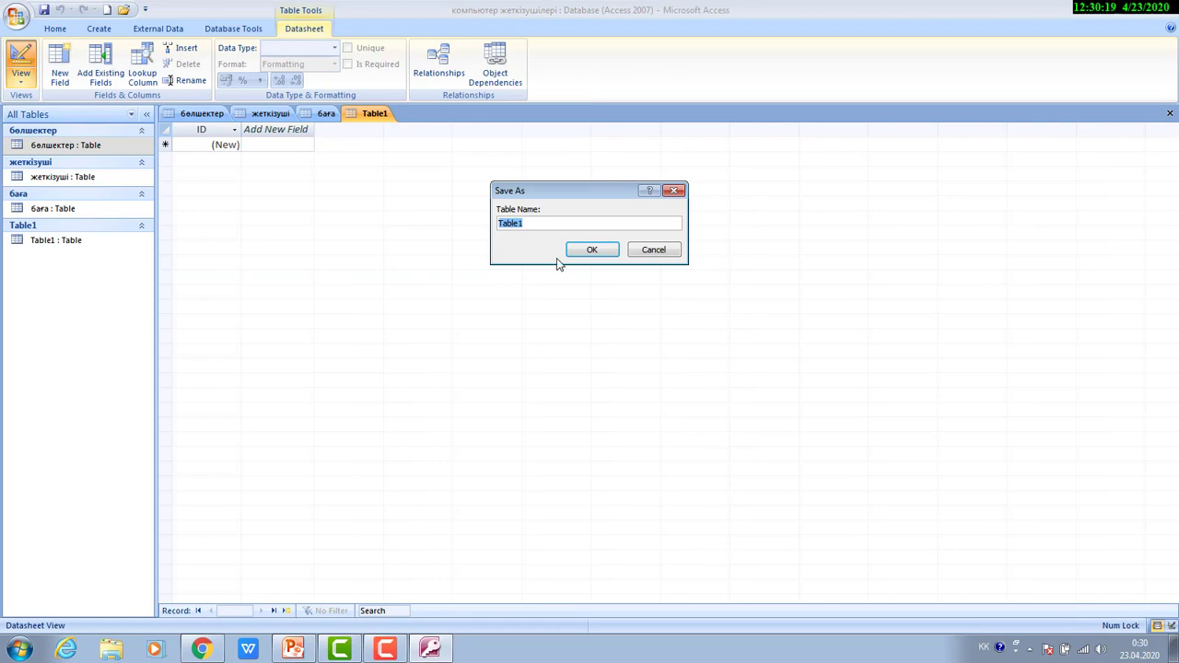
{"action": "type", "text": "компьютер бөлшектері"}
{"action": "left_click", "coordinate": [592, 251]}
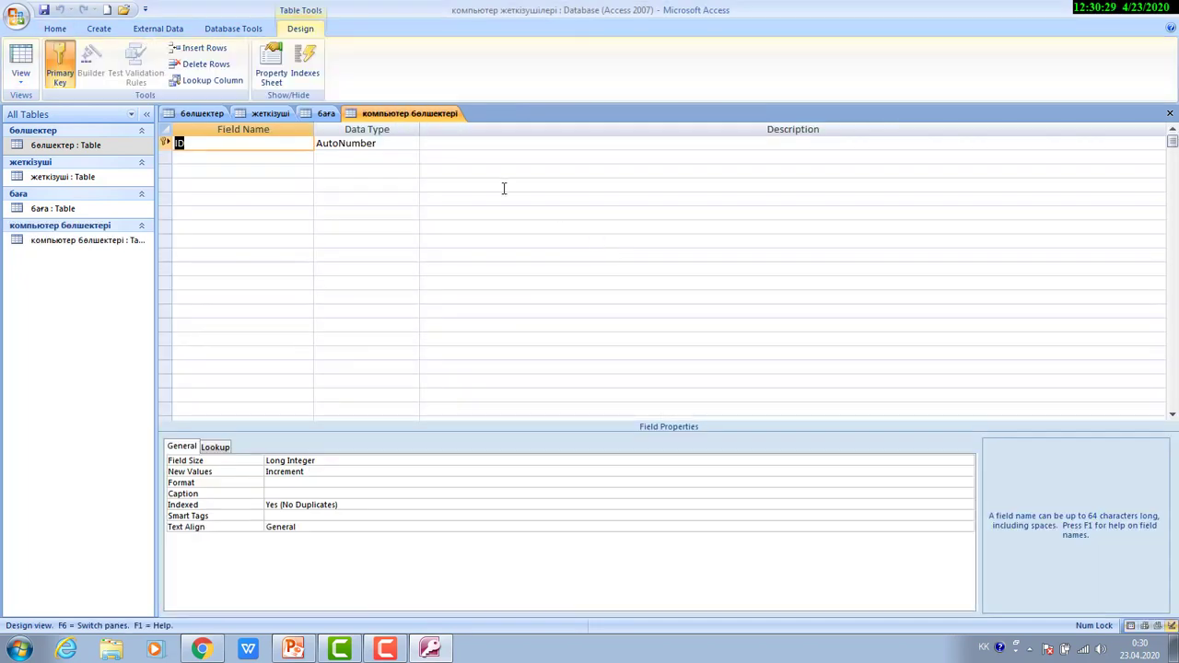
{"action": "left_click", "coordinate": [19, 65]}
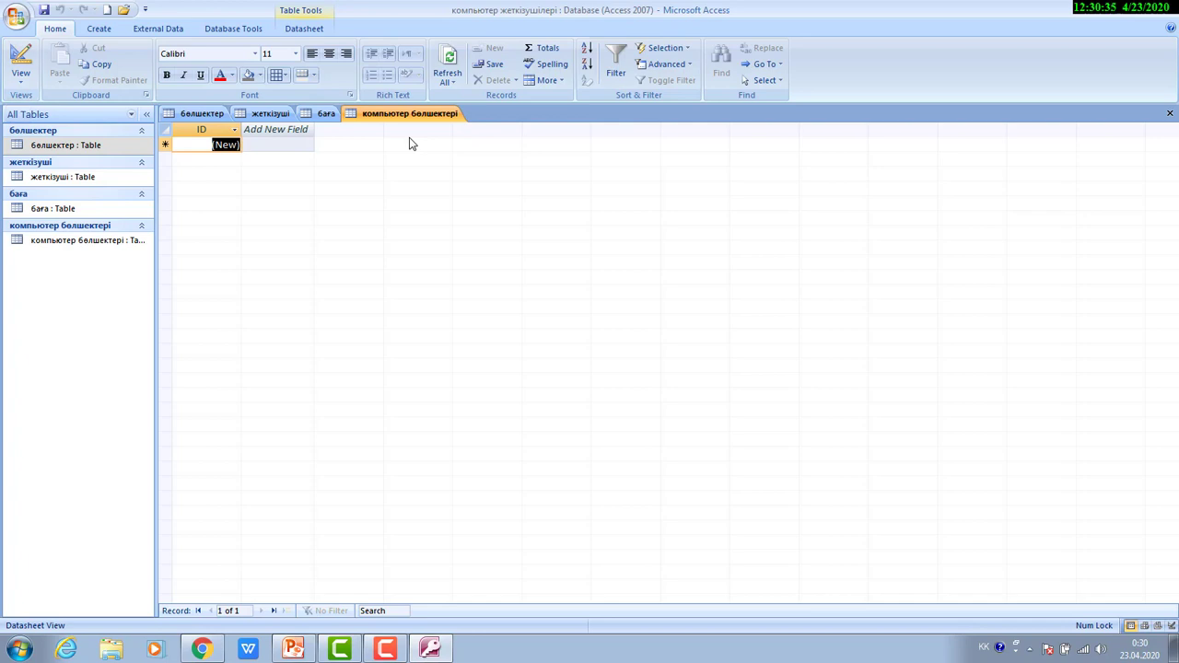
{"action": "key", "text": "1"}
{"action": "left_click", "coordinate": [270, 143]}
{"action": "left_click", "coordinate": [20, 60]}
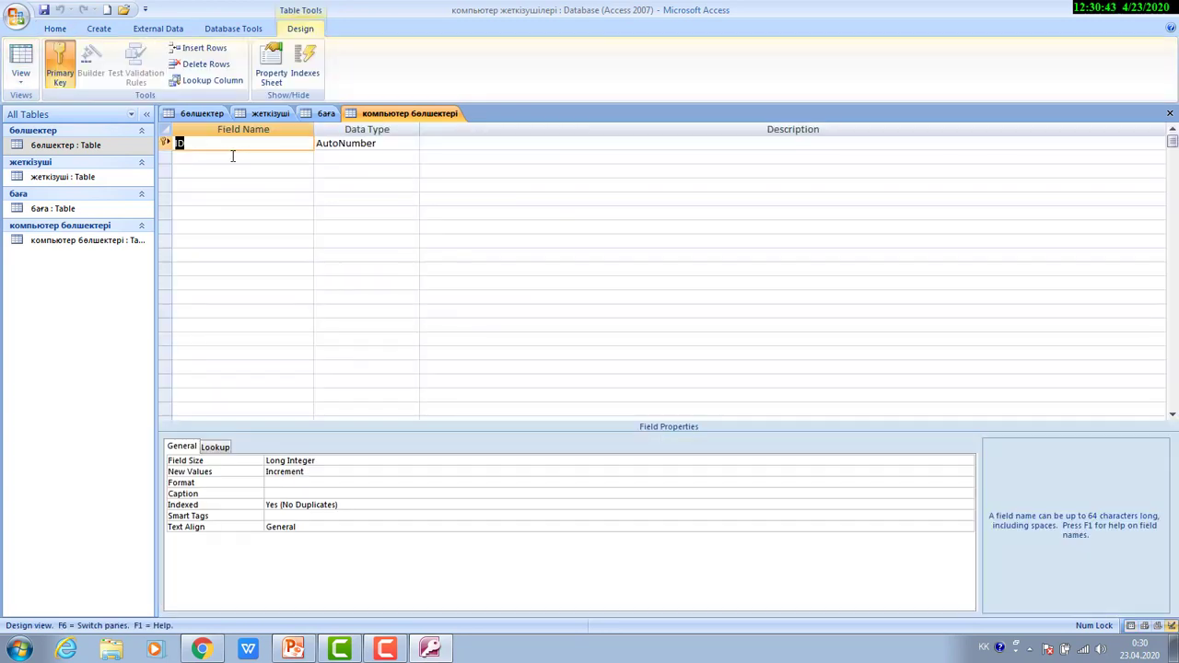
Add the fields атауы, сипаты, фирма атауы, адресі and бағасы below ID in the компьютер бөлшектері table.
{"action": "left_click", "coordinate": [233, 156]}
{"action": "type", "text": "атауы"}
{"action": "key", "text": "Down"}
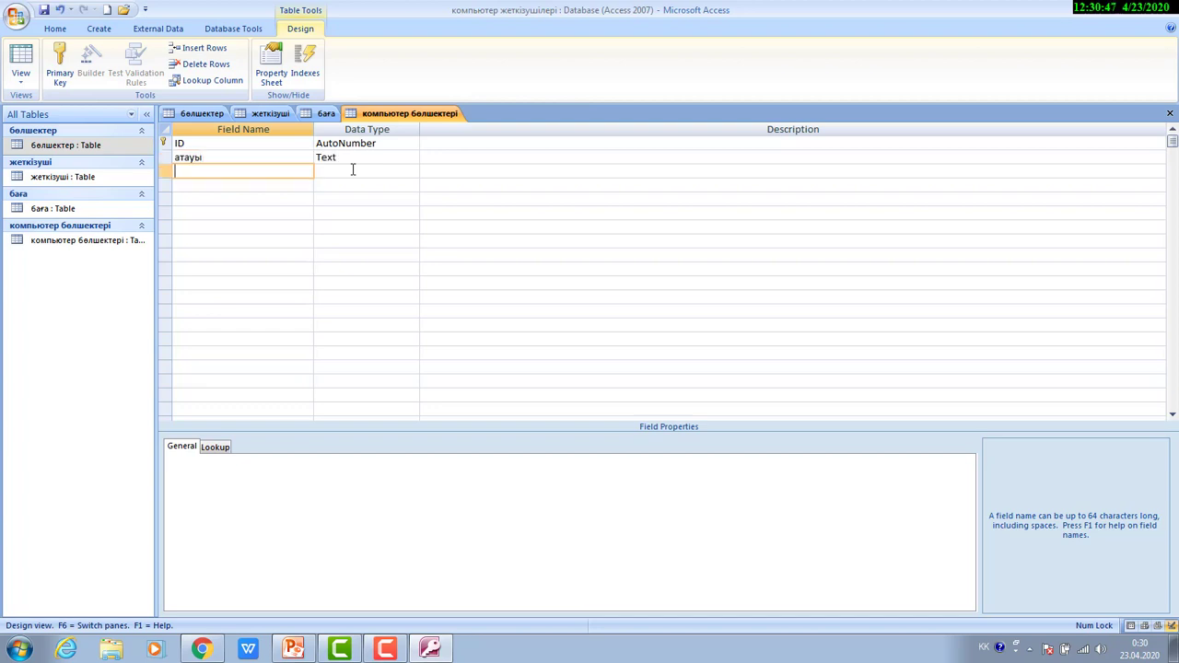
{"action": "type", "text": "сипаты"}
{"action": "key", "text": "Down"}
{"action": "type", "text": "фирма ат"}
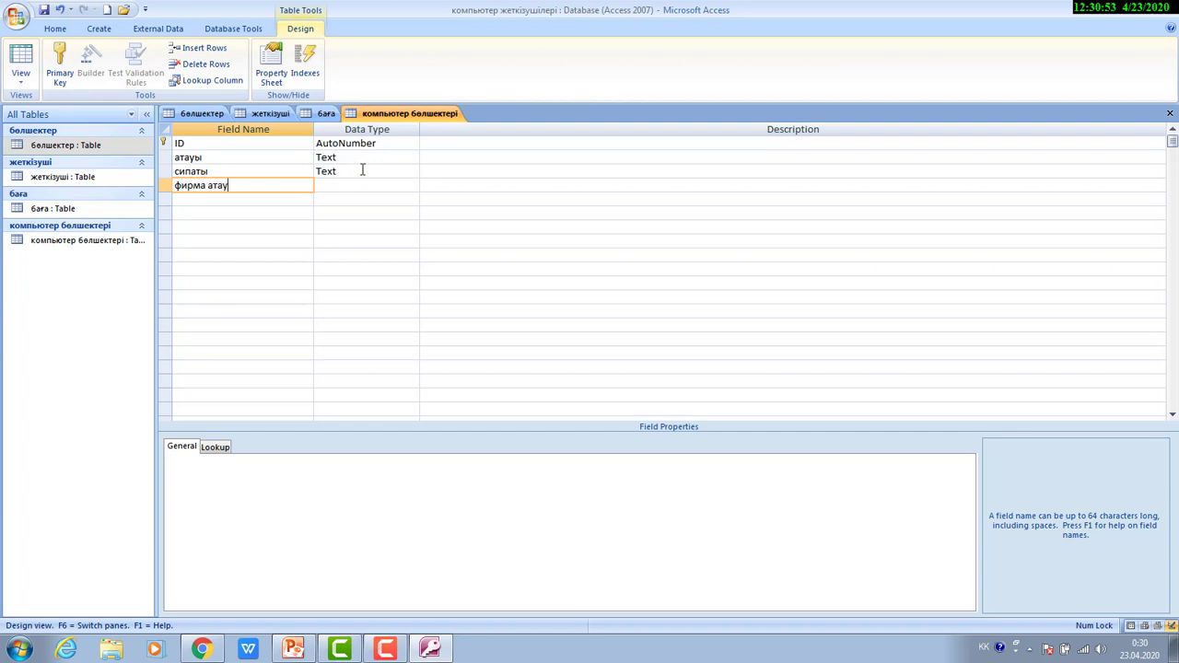
{"action": "type", "text": "ауы"}
{"action": "key", "text": "Down"}
{"action": "type", "text": "ад"}
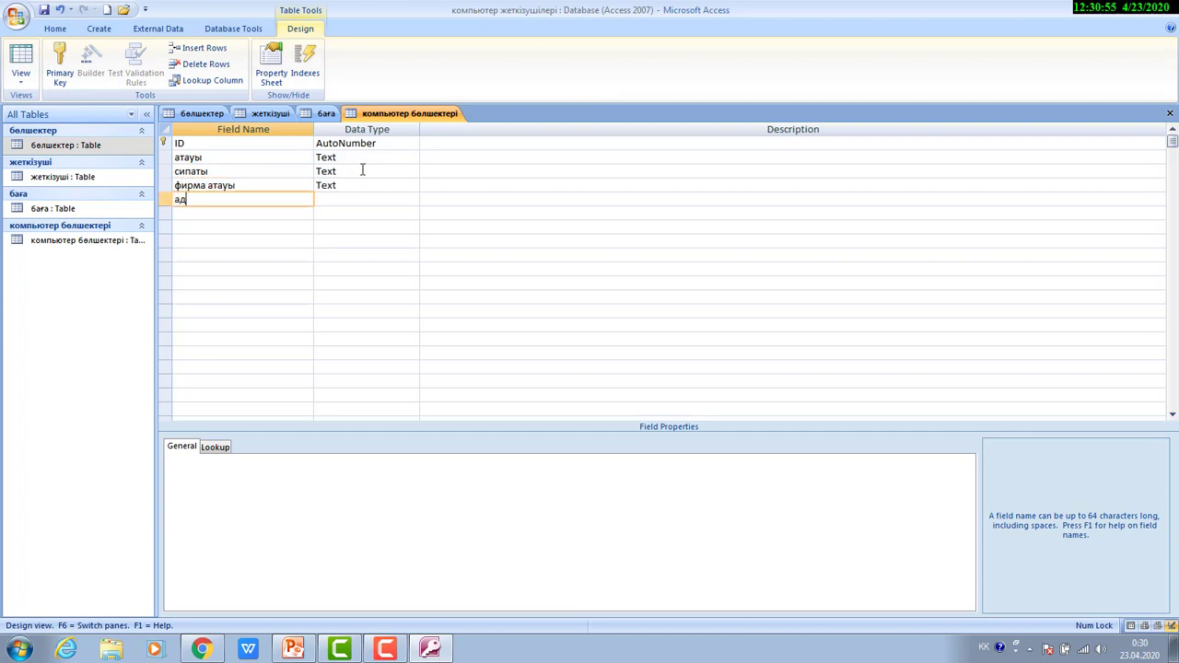
{"action": "type", "text": "ресі"}
{"action": "key", "text": "Down"}
{"action": "type", "text": "б"}
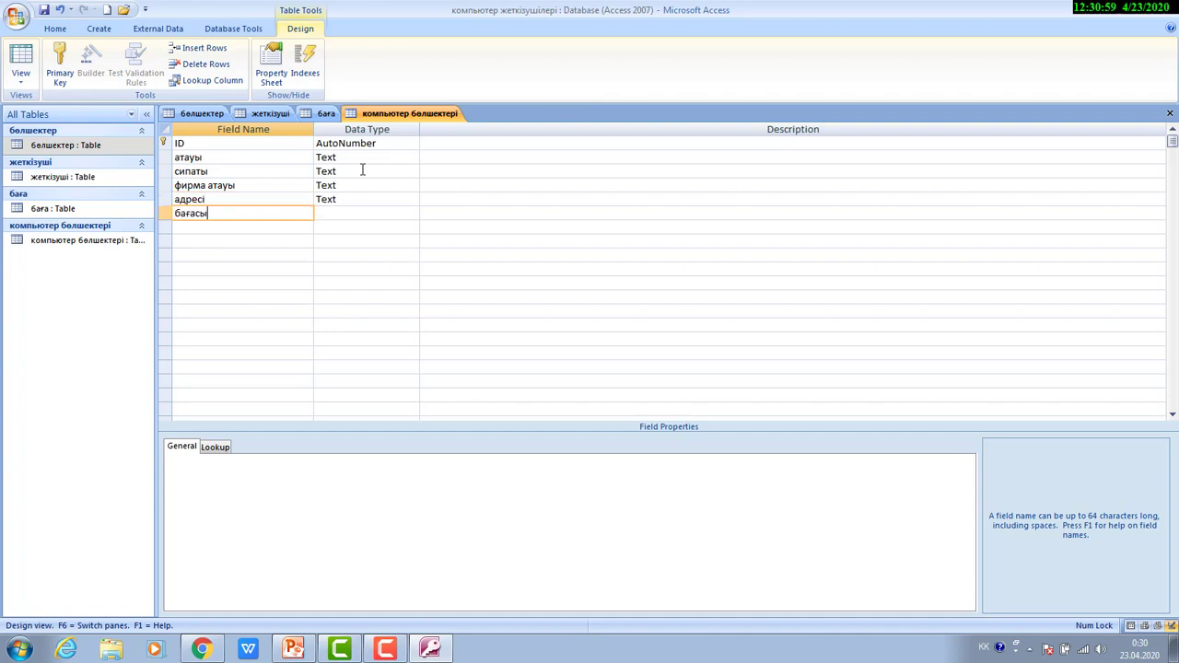
{"action": "key", "text": "Tab"}
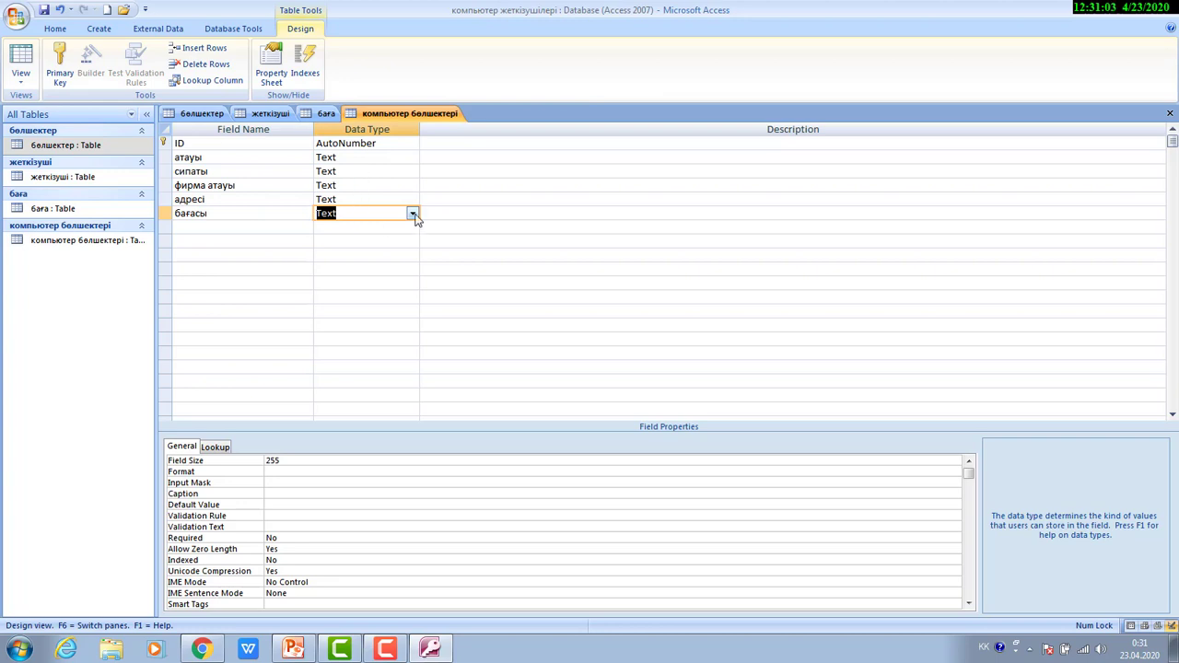
Start a Lookup Wizard for the атауы field that takes its values from the бөлшектер table.
{"action": "left_click", "coordinate": [210, 158]}
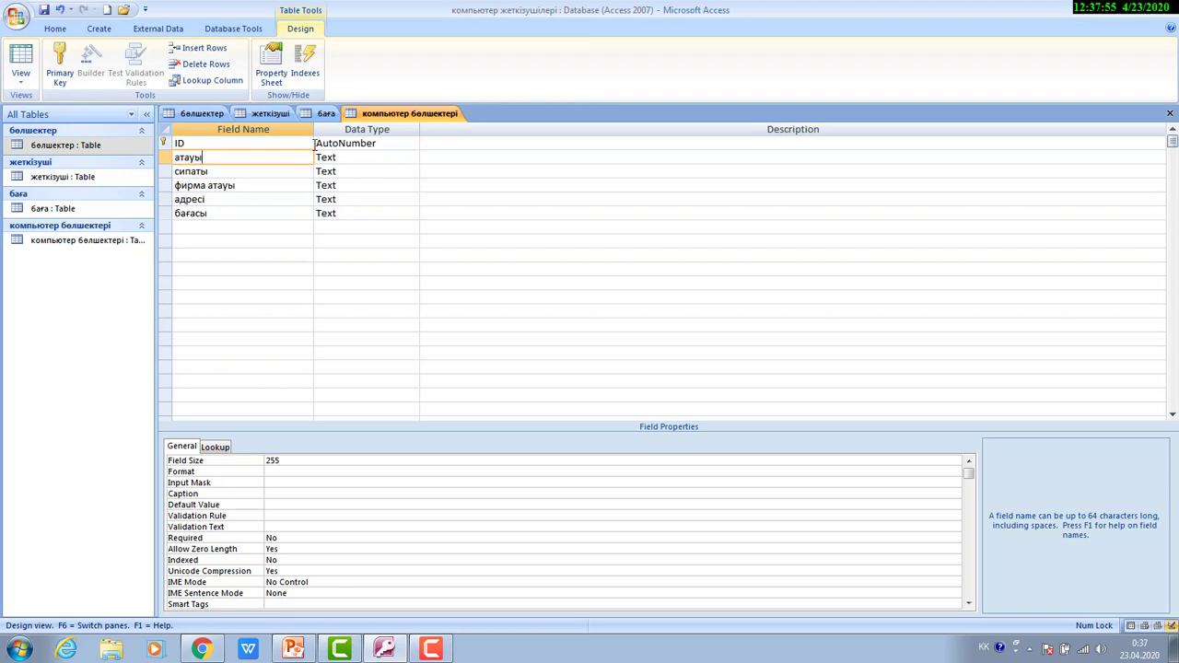
{"action": "left_click", "coordinate": [407, 158]}
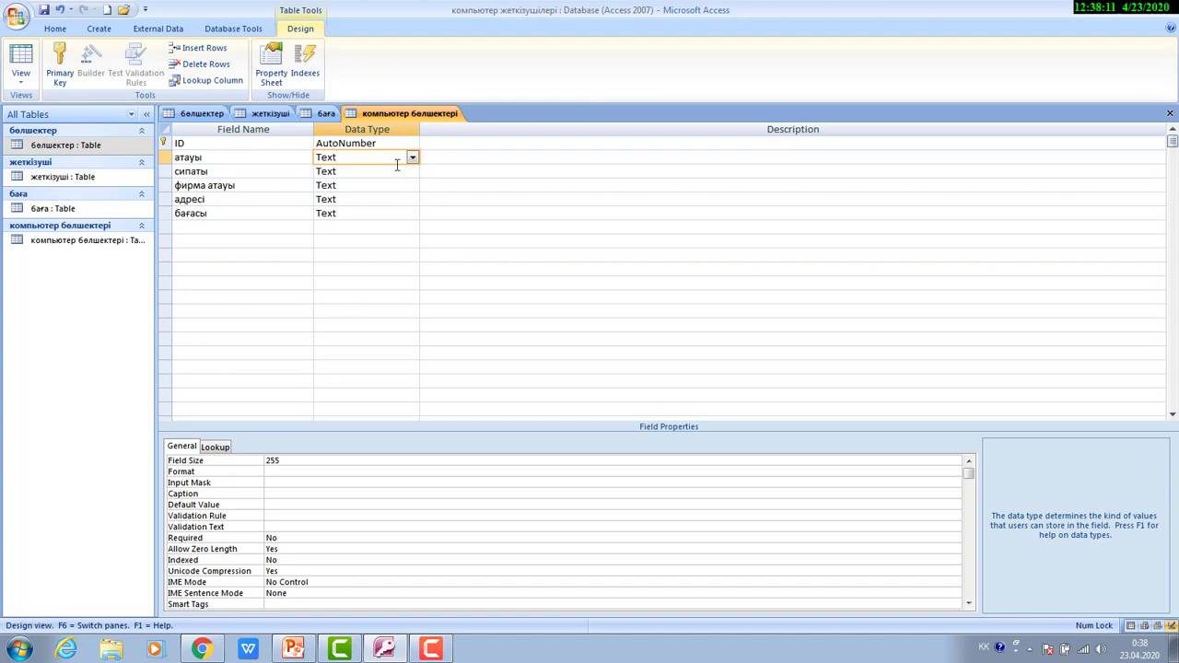
{"action": "left_click", "coordinate": [412, 158]}
{"action": "left_click", "coordinate": [383, 311]}
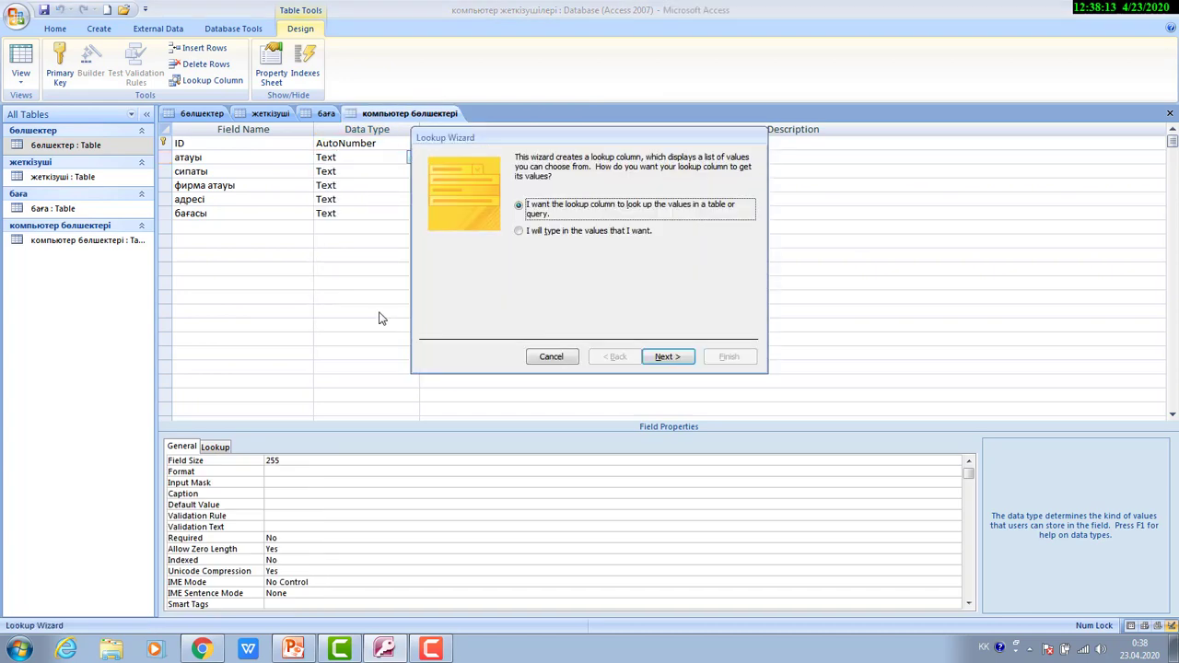
{"action": "left_click", "coordinate": [684, 359]}
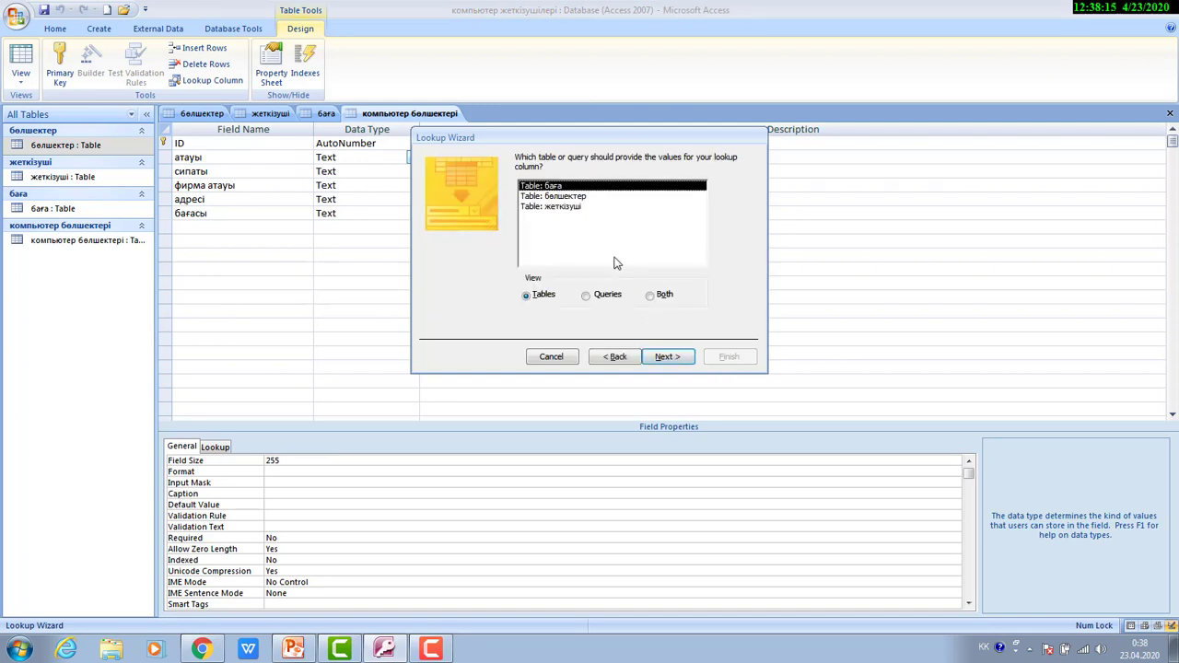
{"action": "left_click", "coordinate": [568, 200]}
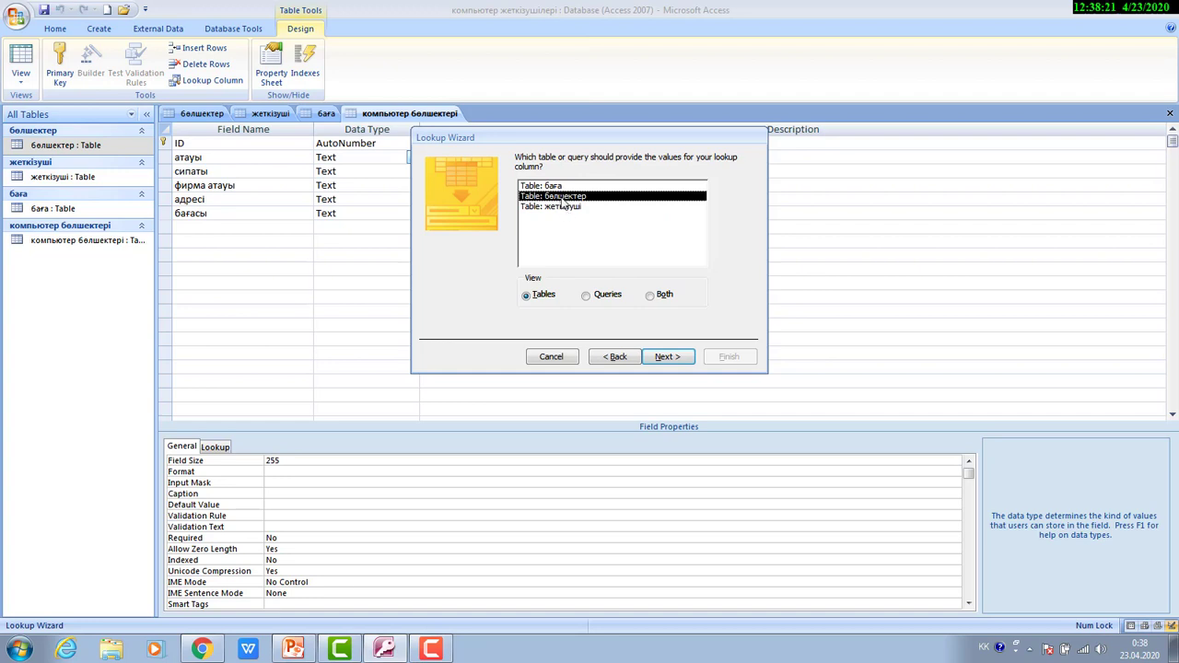
{"action": "left_click", "coordinate": [683, 360]}
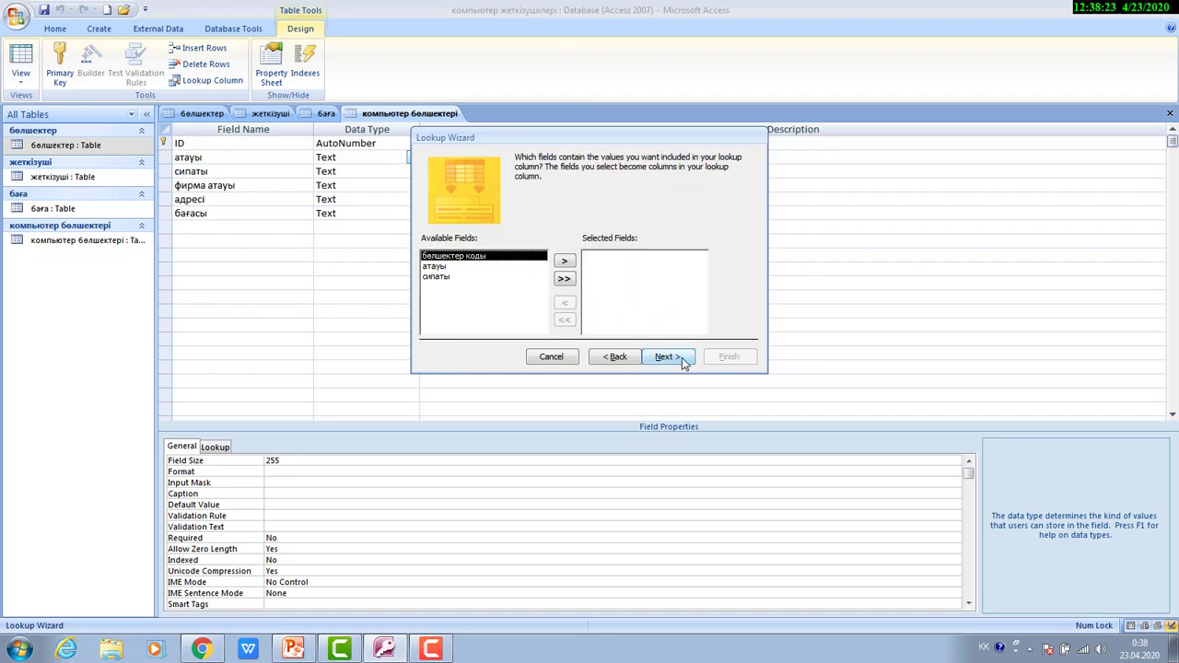
Include the атауы field in the lookup, accept the remaining defaults, and finish the wizard, saving the table.
{"action": "left_click", "coordinate": [431, 267]}
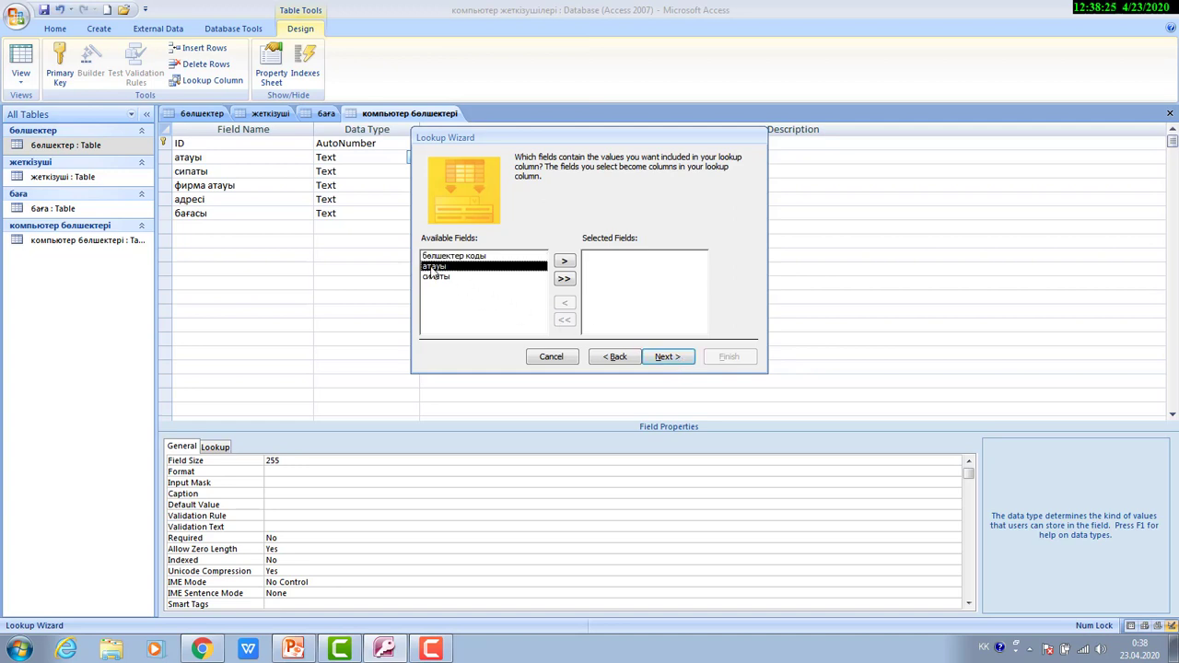
{"action": "left_click", "coordinate": [564, 261]}
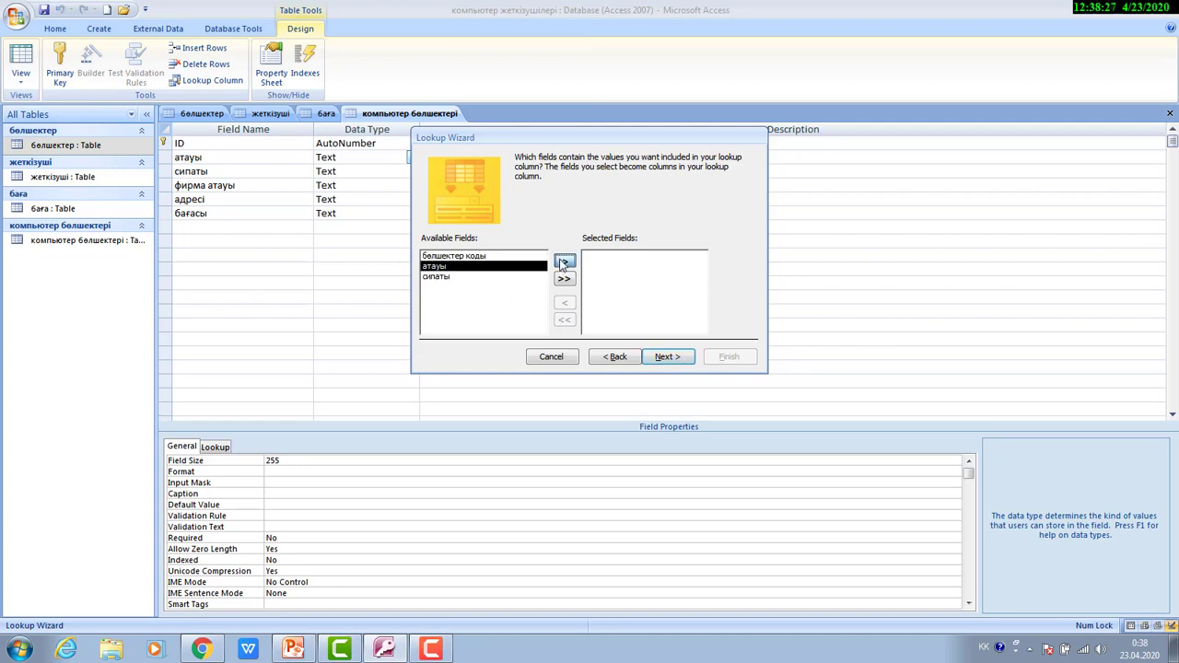
{"action": "left_click", "coordinate": [678, 359]}
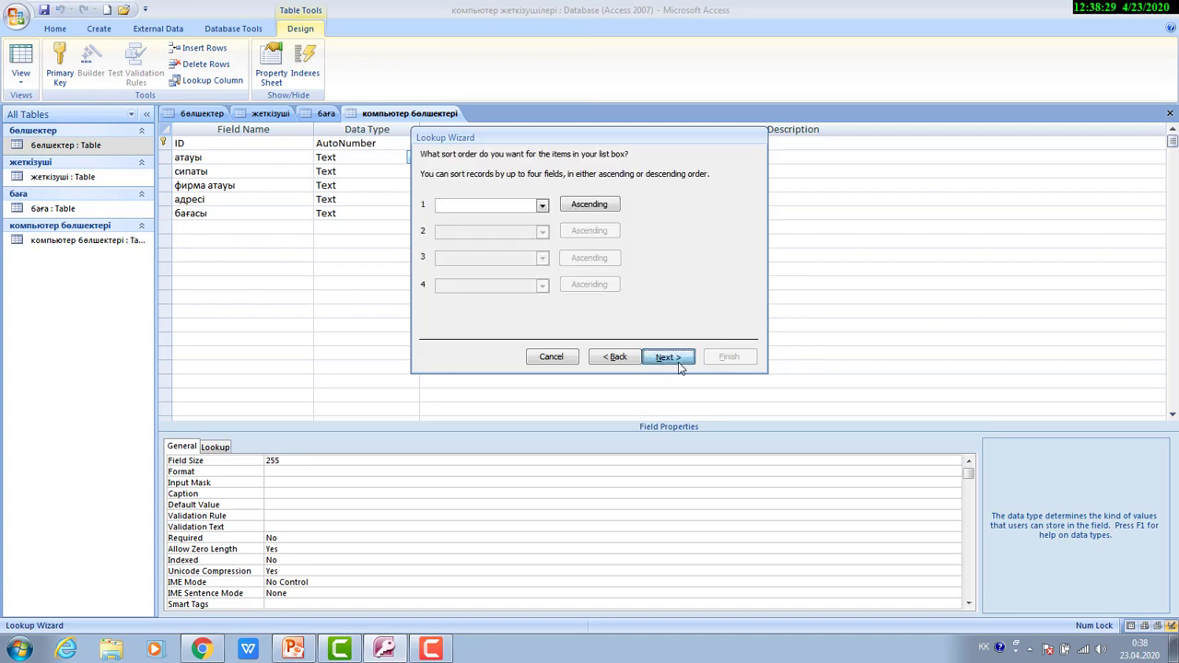
{"action": "left_click", "coordinate": [679, 364]}
{"action": "left_click", "coordinate": [684, 359]}
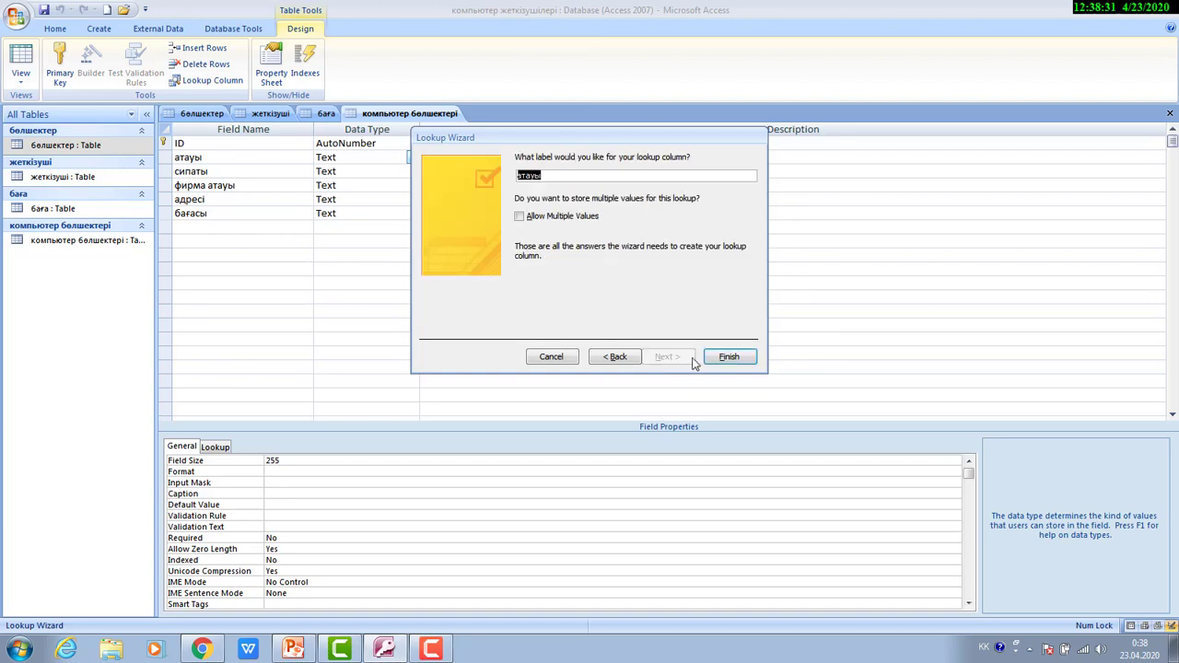
{"action": "left_click", "coordinate": [722, 359]}
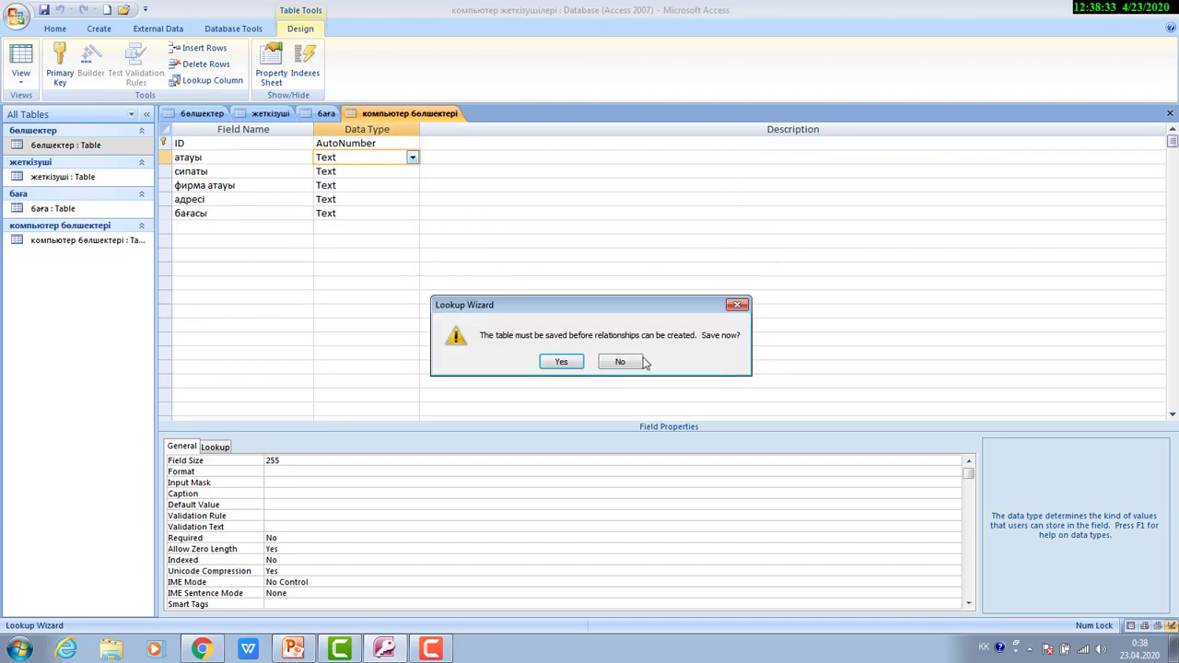
{"action": "left_click", "coordinate": [561, 363]}
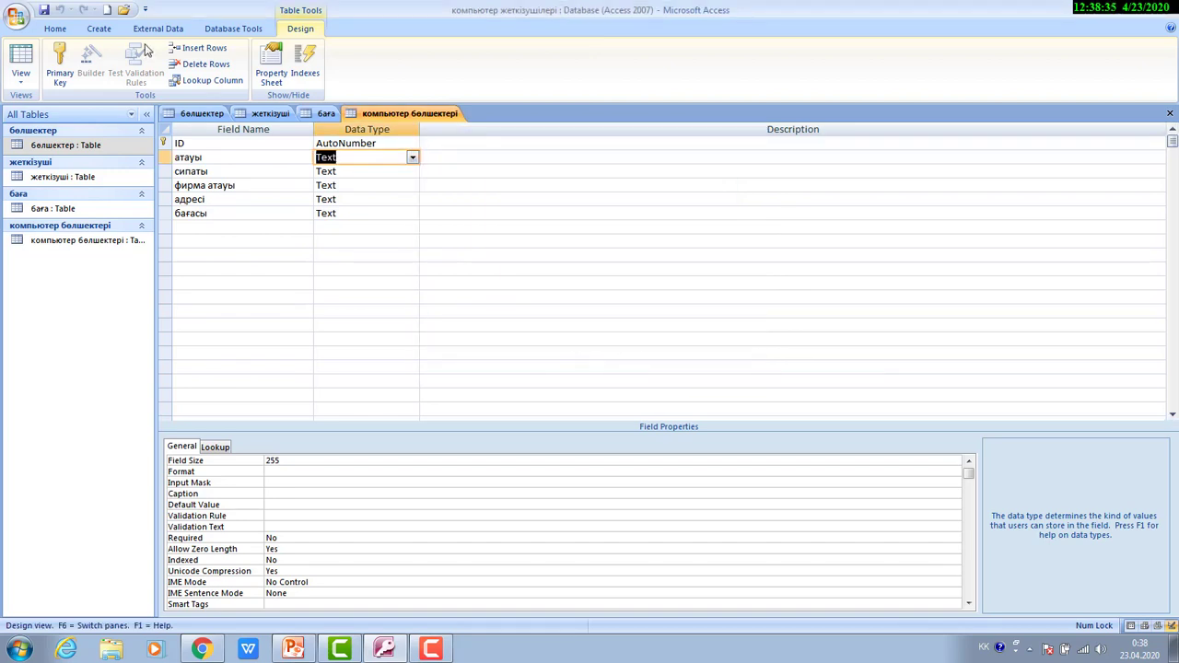
Start a Lookup Wizard for the сипаты field that takes its values from the бөлшектер table.
{"action": "left_click", "coordinate": [256, 172]}
{"action": "left_click", "coordinate": [415, 171]}
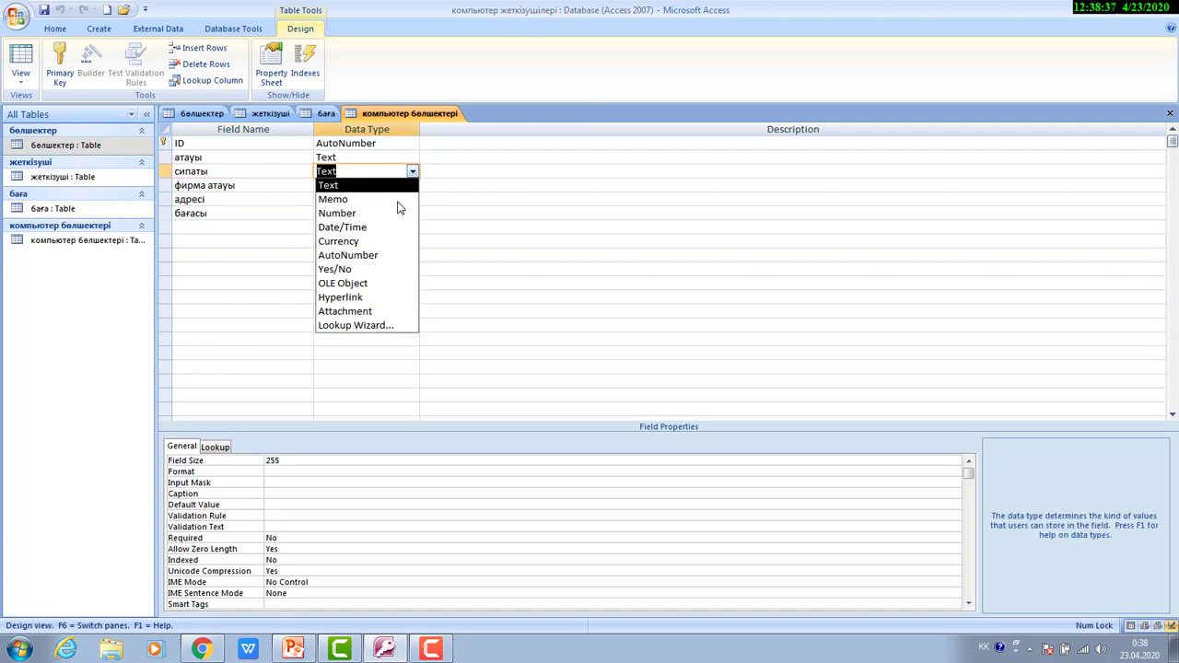
{"action": "left_click", "coordinate": [387, 331]}
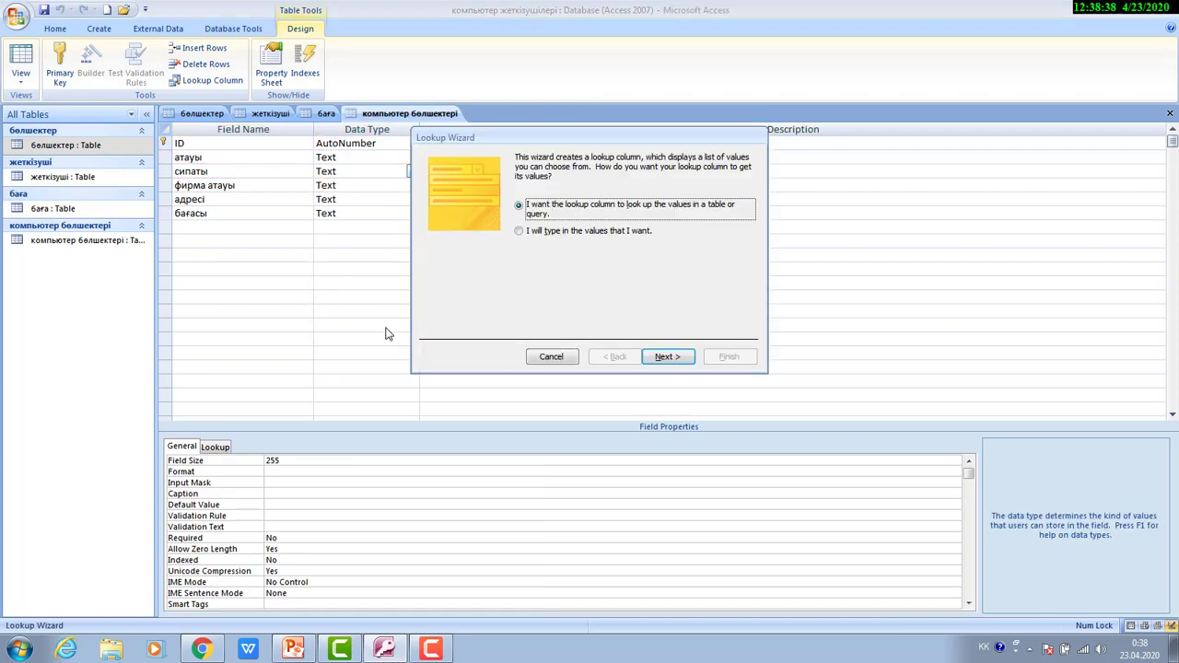
{"action": "left_click", "coordinate": [665, 357]}
{"action": "left_click", "coordinate": [561, 196]}
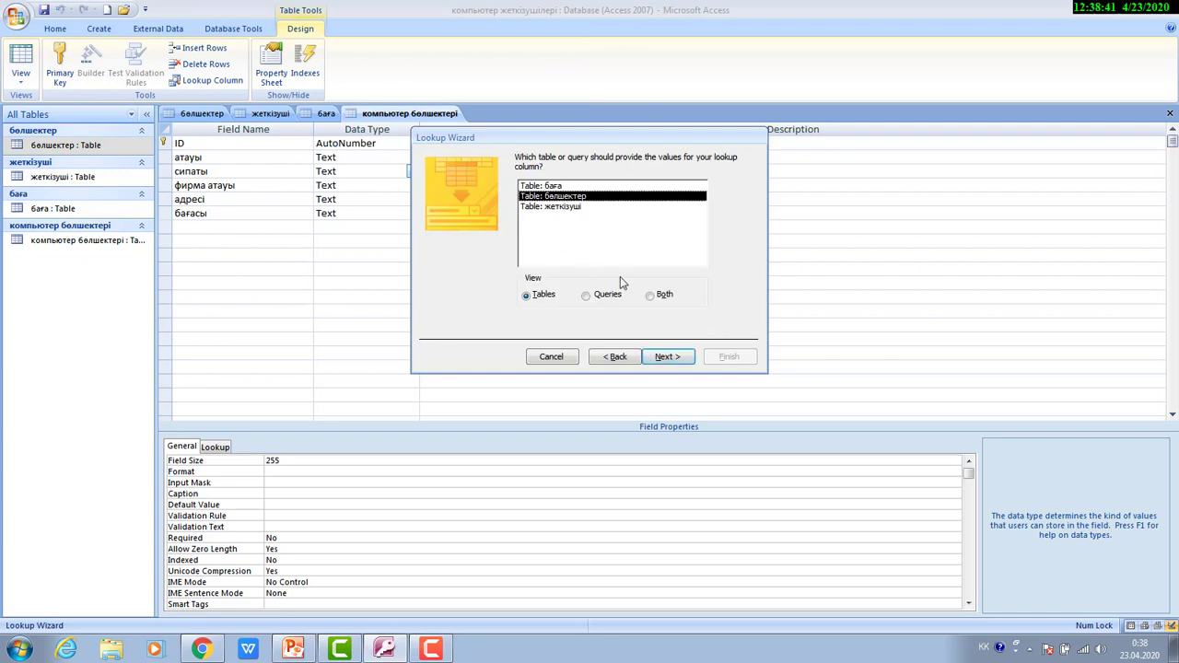
{"action": "left_click", "coordinate": [668, 356]}
Include the сипаты field in the lookup, accept the remaining defaults, and finish the wizard, saving the table.
{"action": "left_click", "coordinate": [430, 277]}
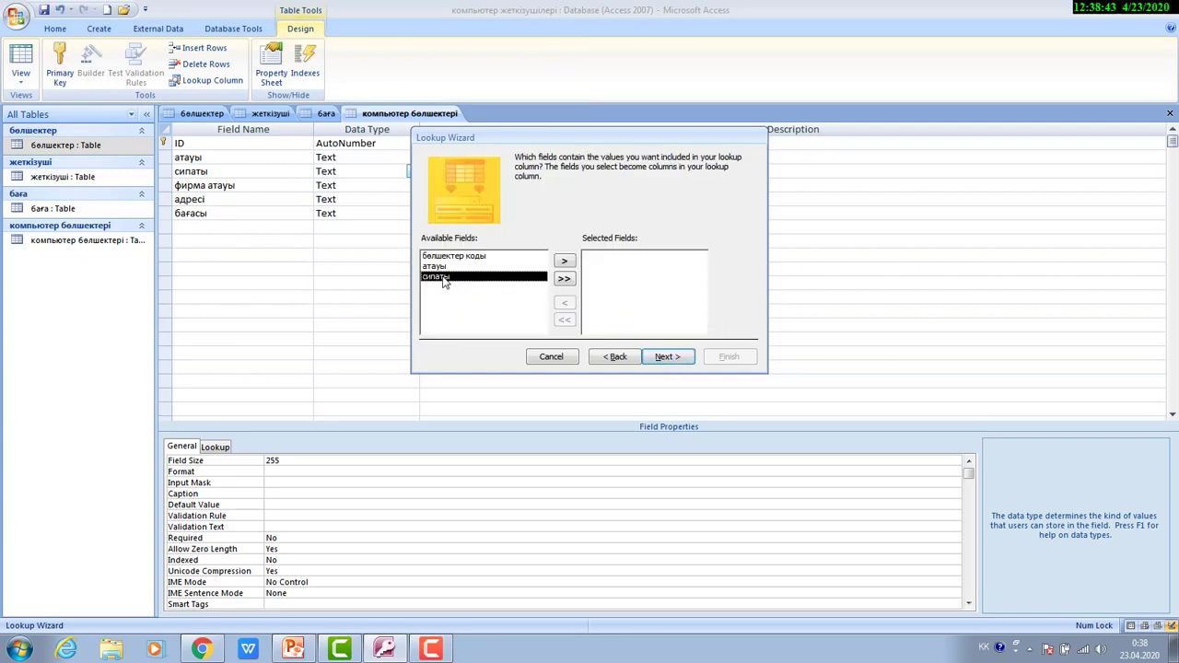
{"action": "left_click", "coordinate": [565, 262]}
{"action": "left_click", "coordinate": [669, 359]}
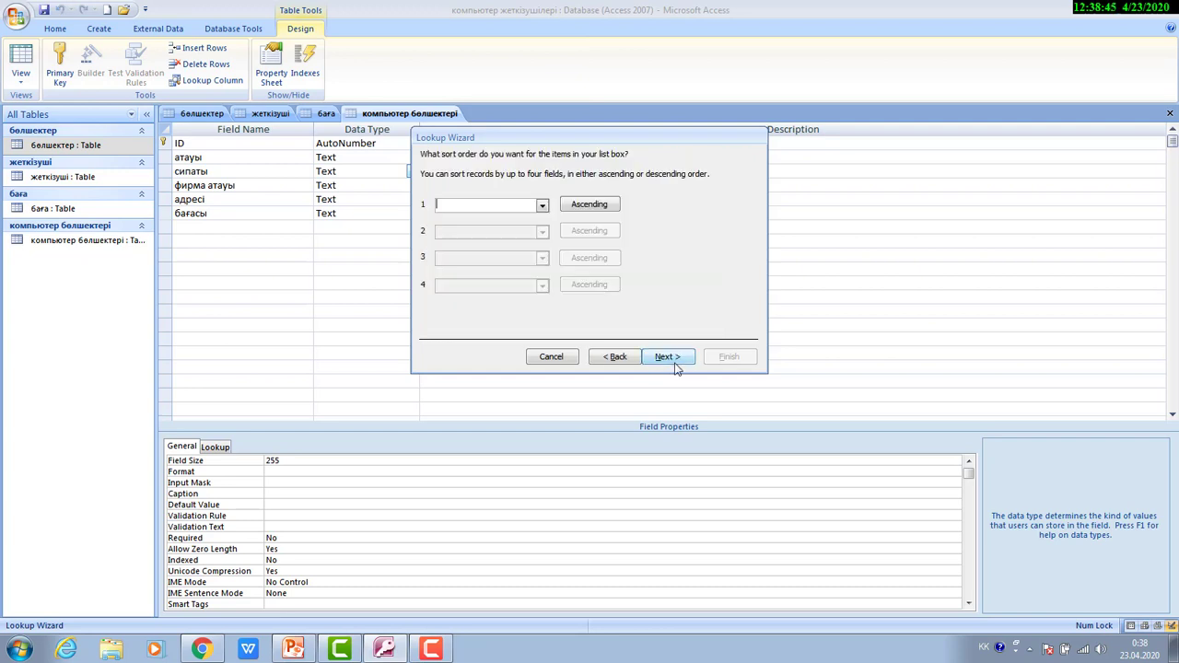
{"action": "left_click", "coordinate": [668, 358]}
{"action": "left_click", "coordinate": [668, 358]}
{"action": "left_click", "coordinate": [712, 359]}
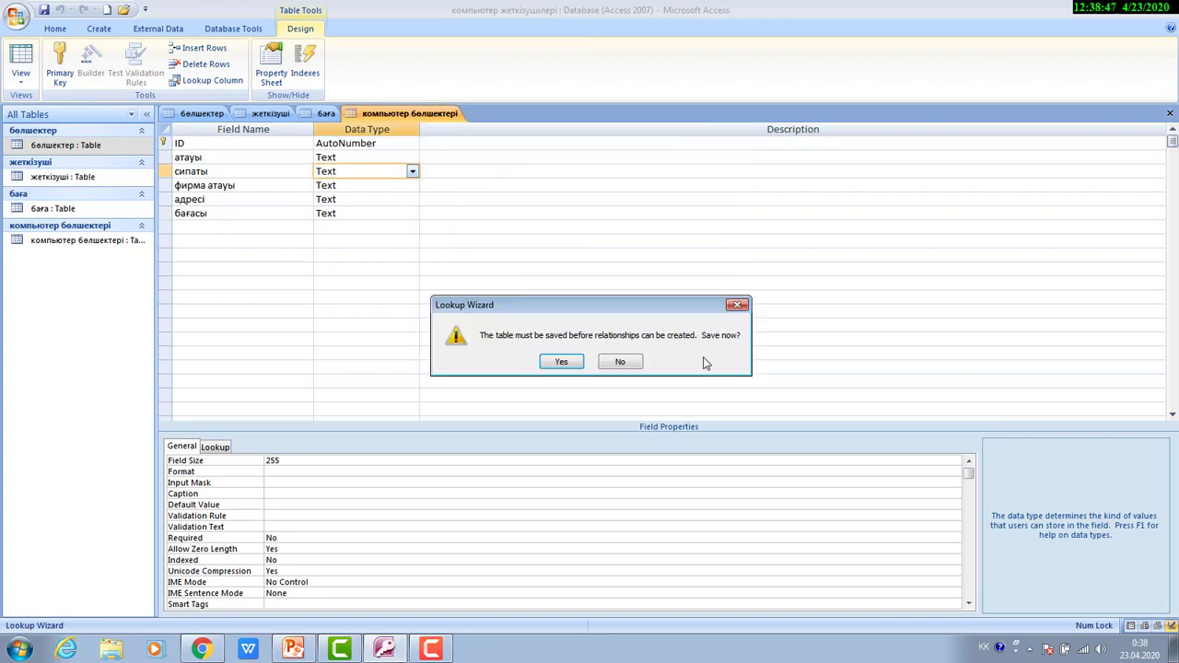
{"action": "left_click", "coordinate": [561, 362]}
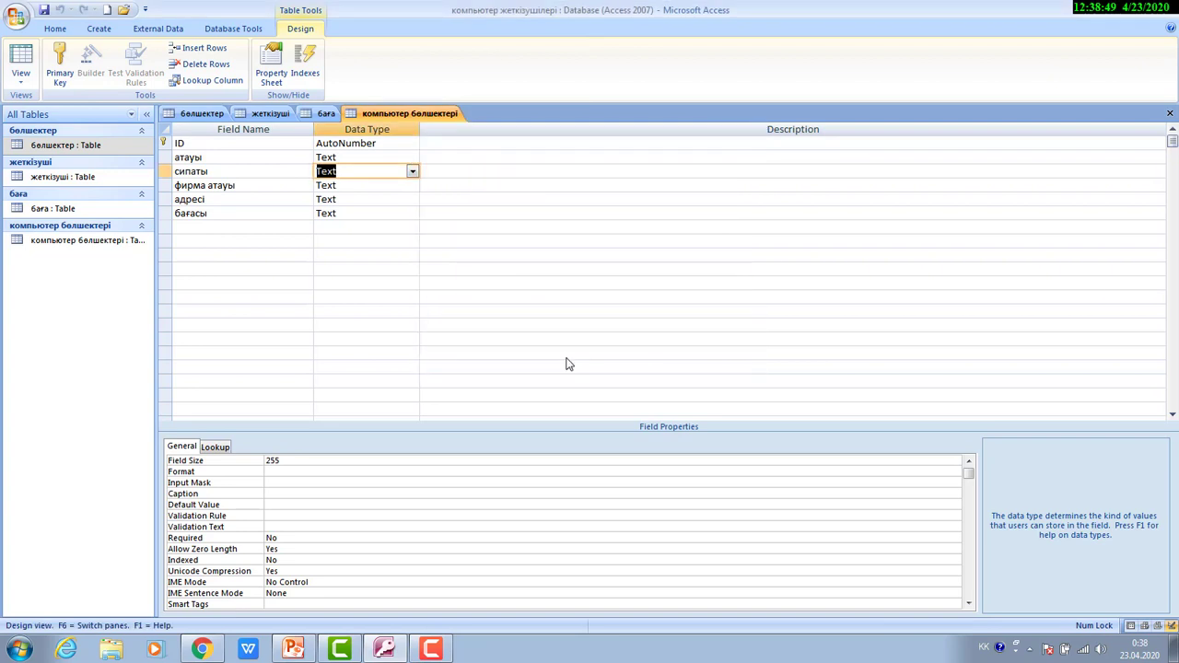
Start a Lookup Wizard for the фирма атауы field that takes its values from the жеткізуші table.
{"action": "left_click", "coordinate": [236, 187]}
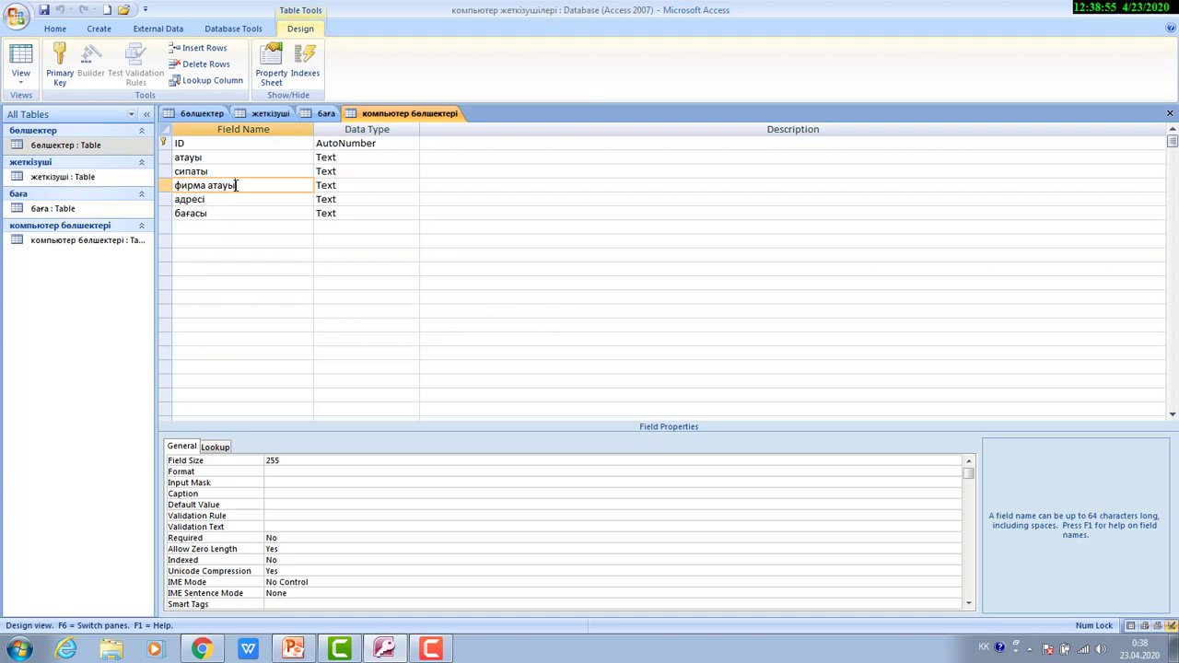
{"action": "left_click", "coordinate": [413, 185]}
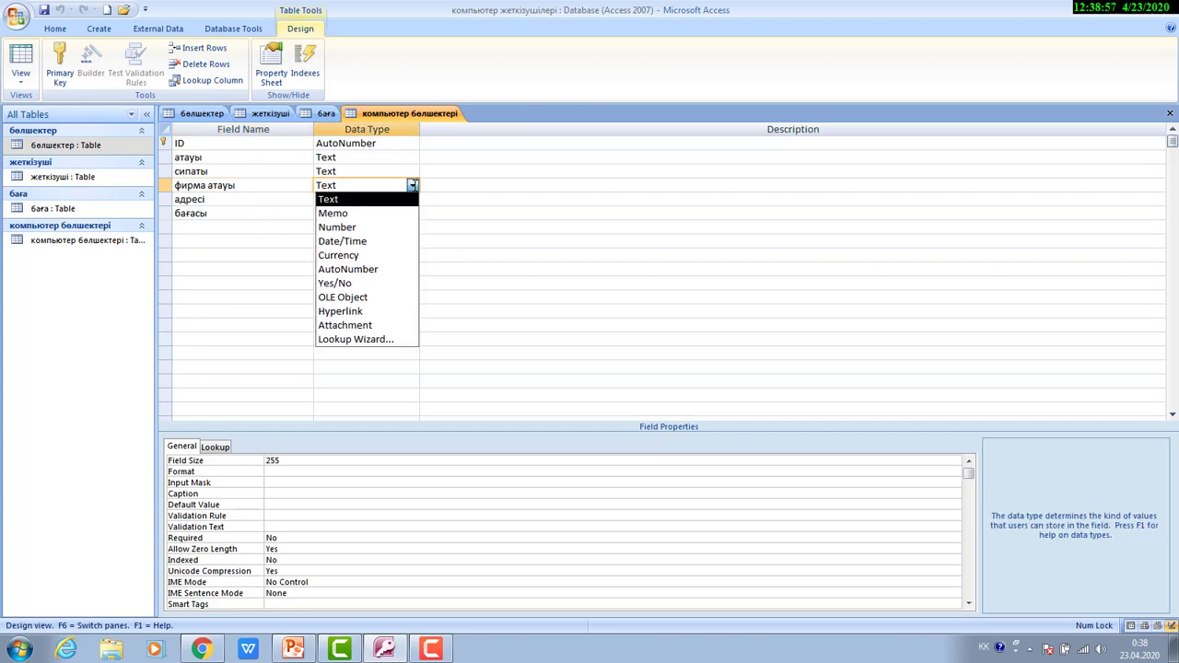
{"action": "left_click", "coordinate": [413, 185]}
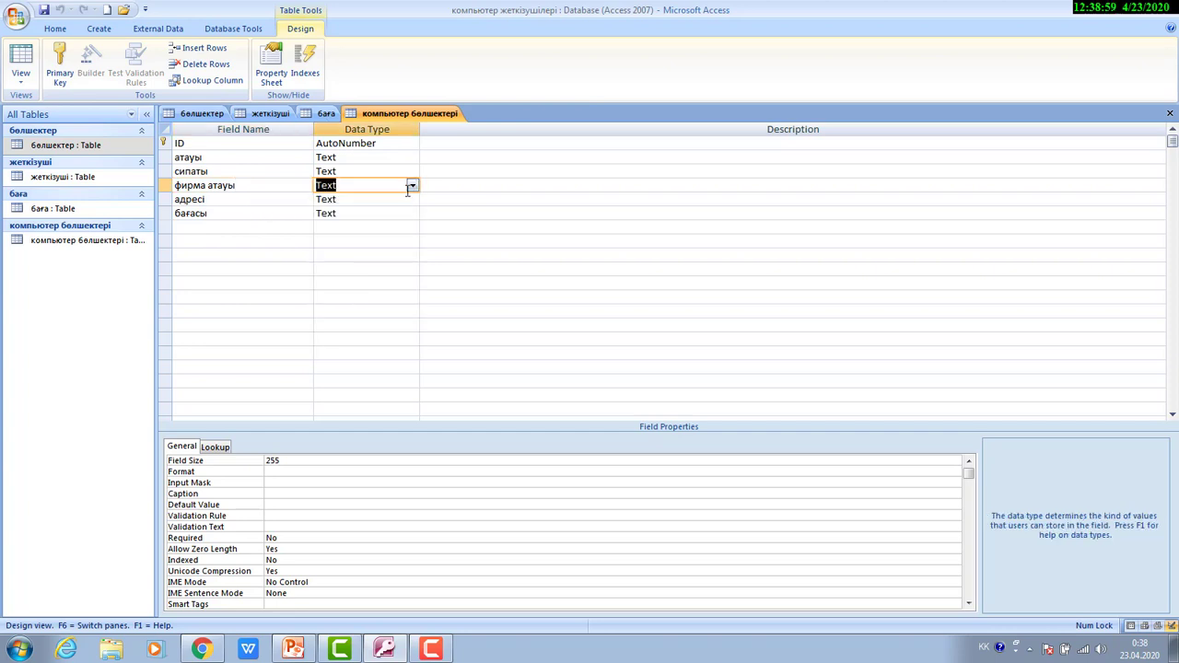
{"action": "left_click", "coordinate": [413, 185]}
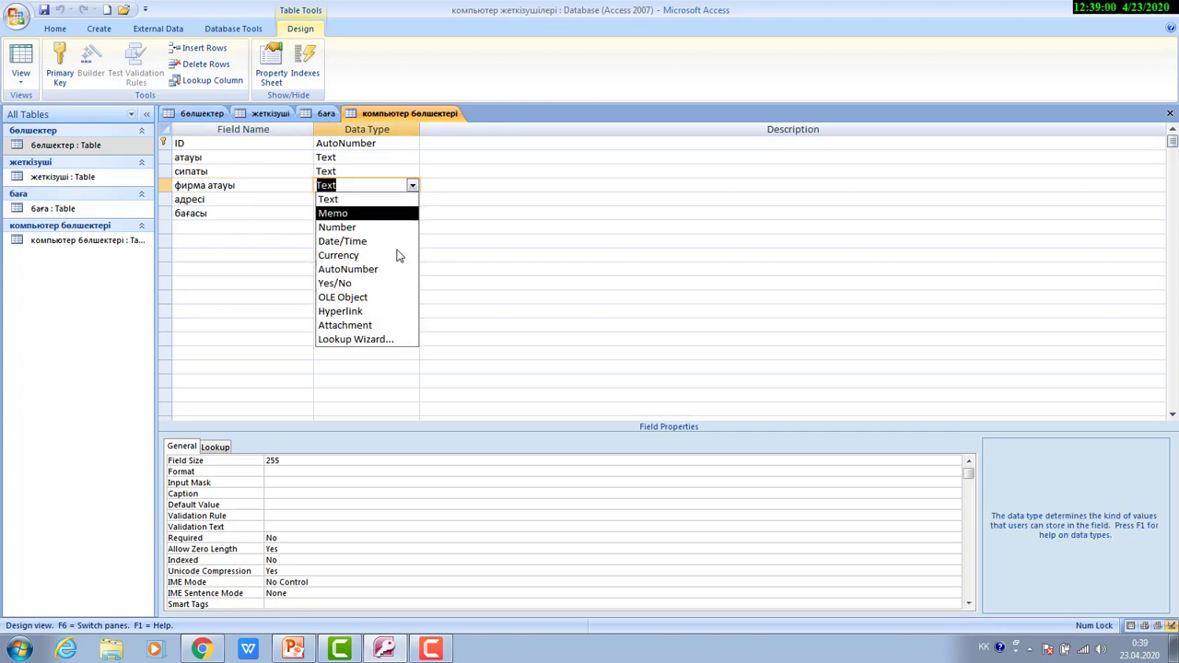
{"action": "left_click", "coordinate": [369, 340]}
{"action": "left_click", "coordinate": [659, 361]}
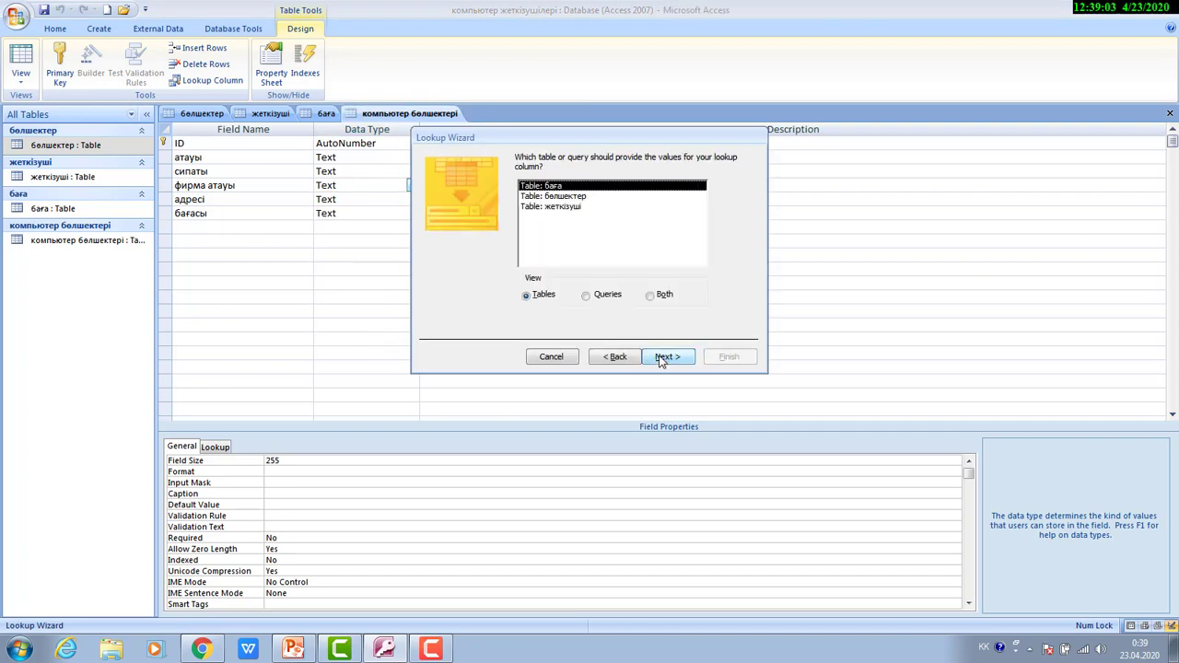
{"action": "left_click", "coordinate": [556, 211]}
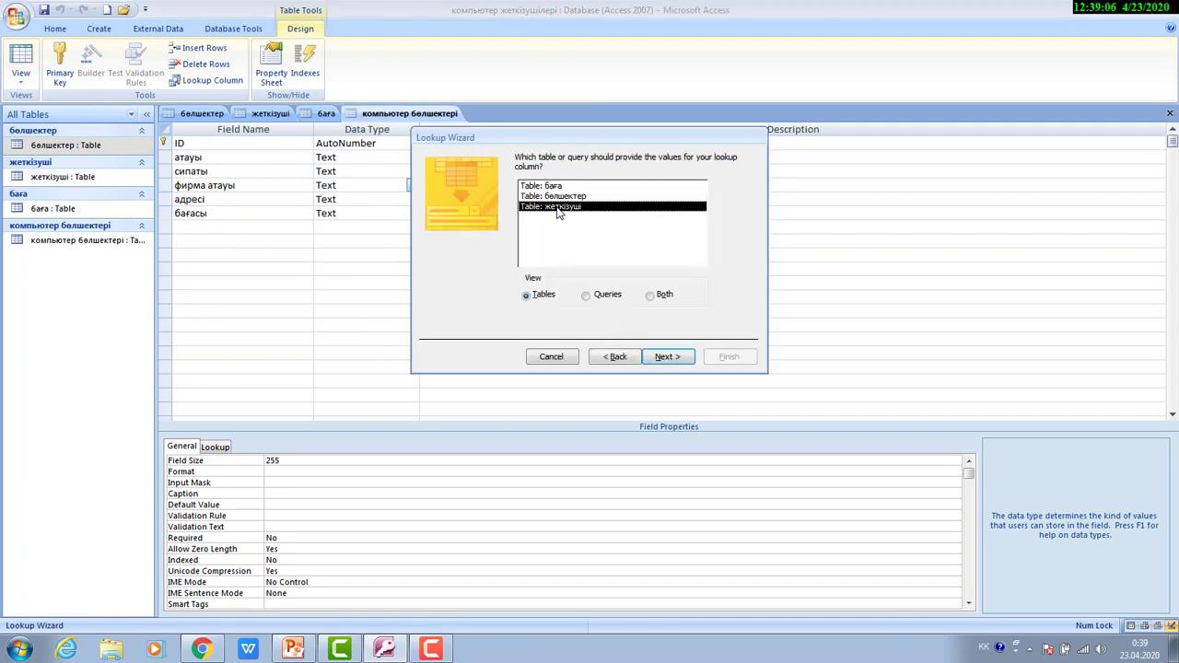
{"action": "left_click", "coordinate": [661, 360]}
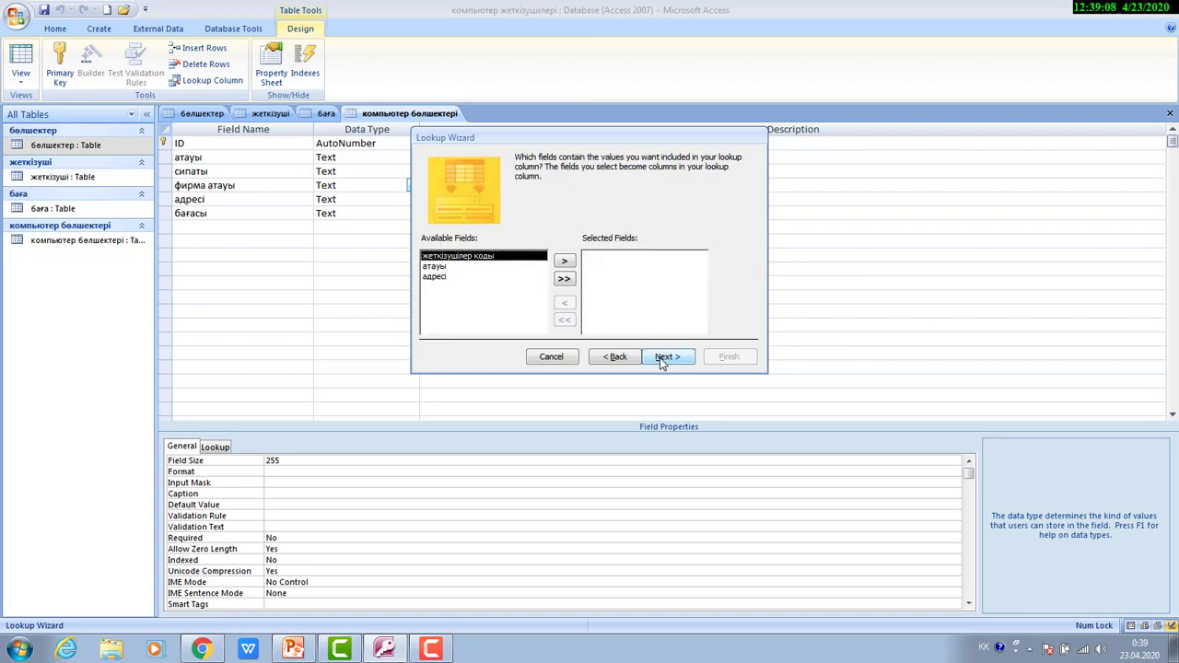
Include the жеткізуші table's атауы field in the lookup, keep the other defaults, and finish the wizard, saving the table.
{"action": "left_click", "coordinate": [426, 266]}
{"action": "left_click", "coordinate": [563, 261]}
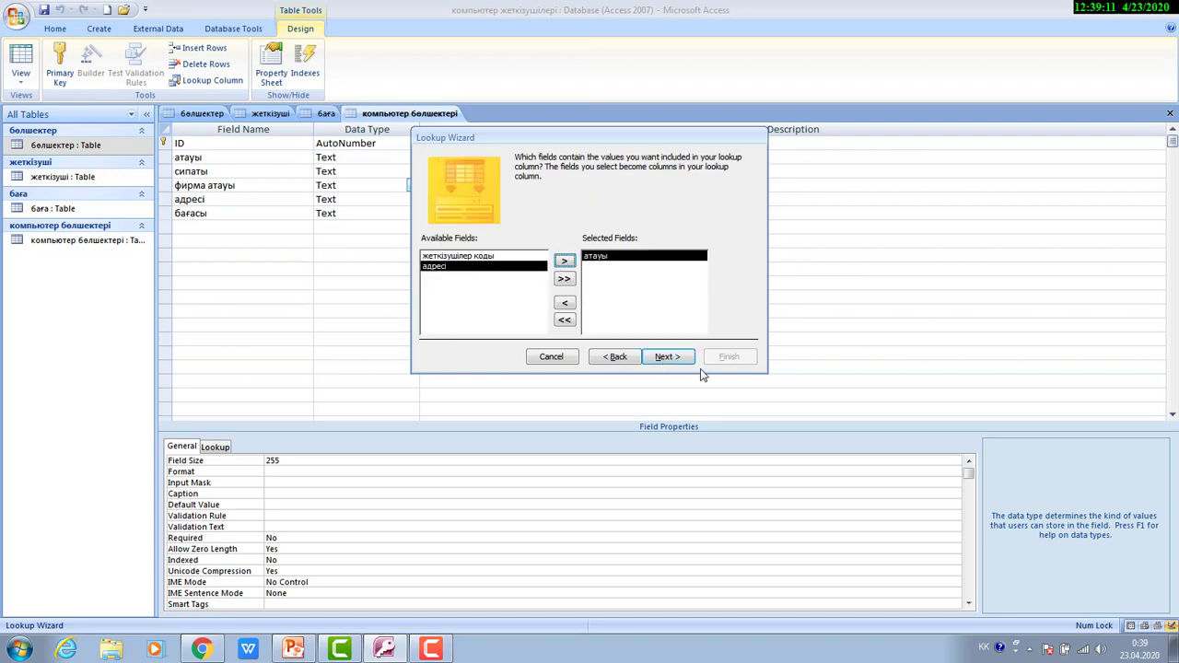
{"action": "left_click", "coordinate": [668, 358]}
{"action": "left_click", "coordinate": [668, 358]}
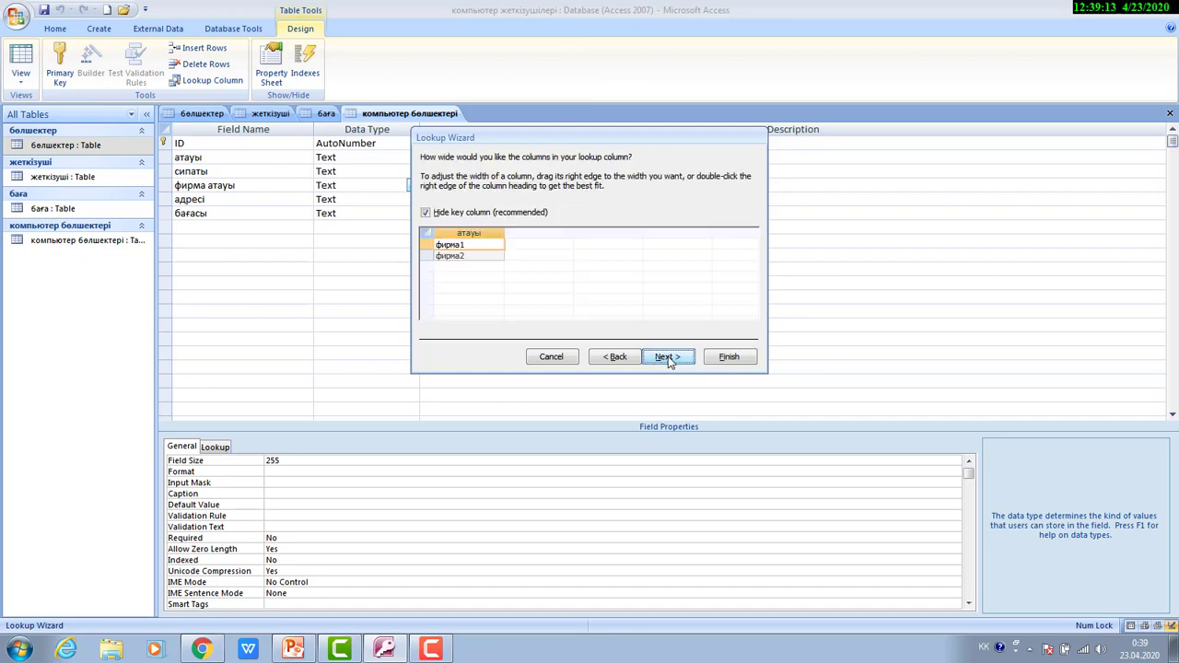
{"action": "left_click", "coordinate": [666, 358]}
{"action": "left_click", "coordinate": [729, 358]}
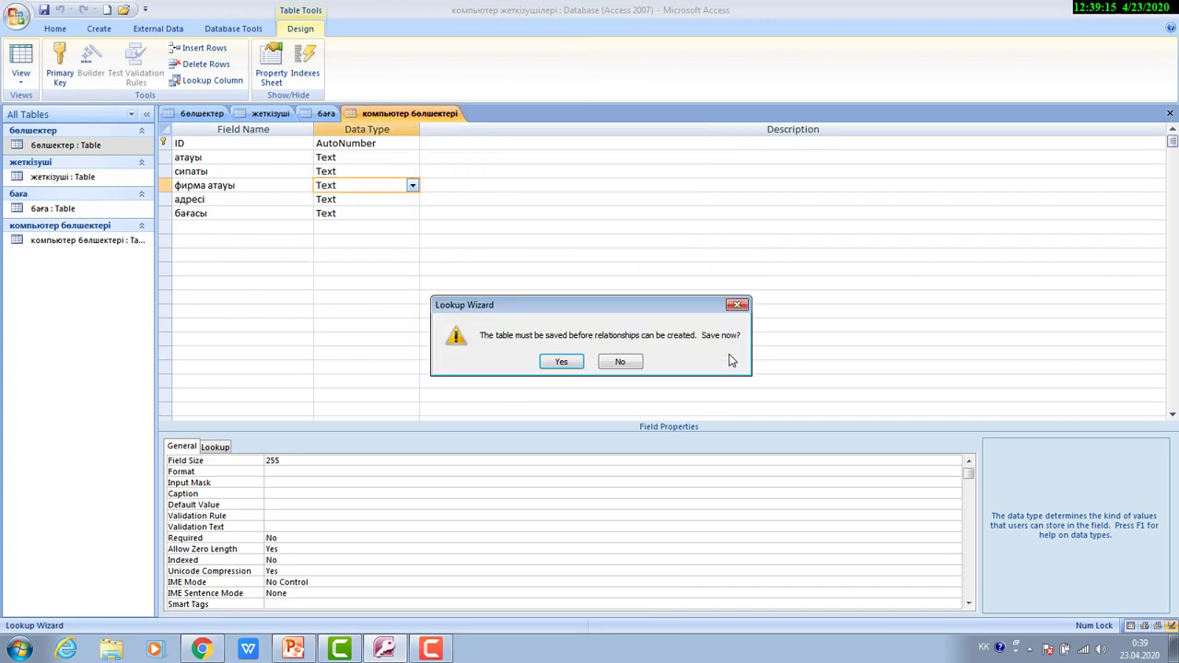
{"action": "left_click", "coordinate": [558, 363]}
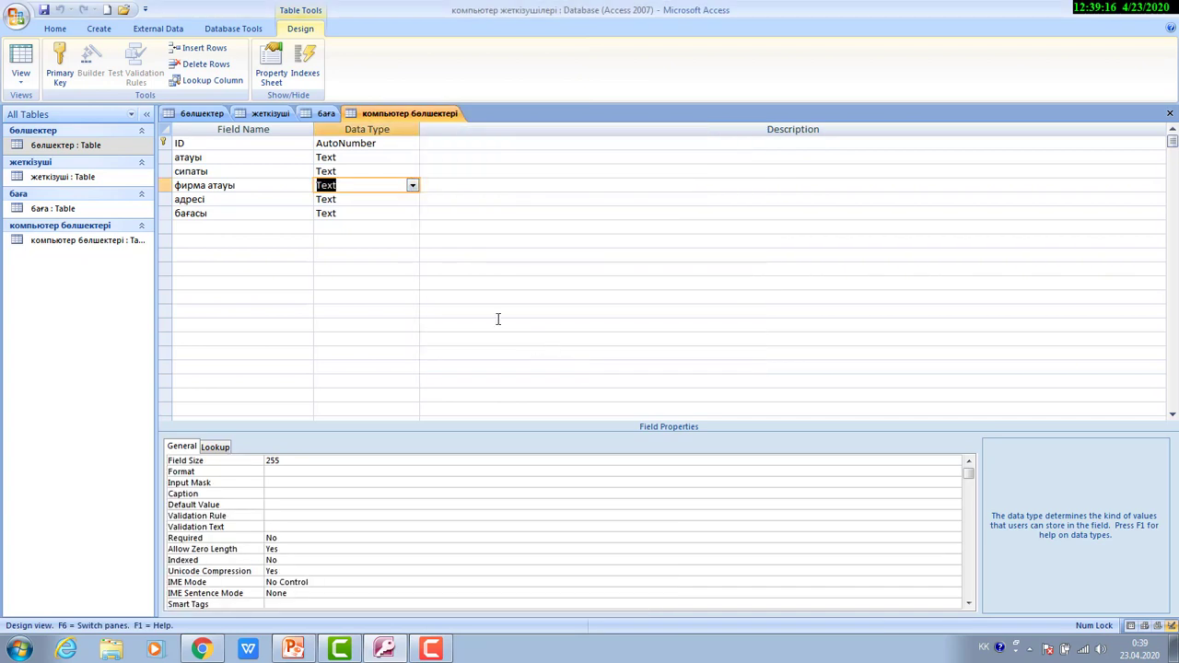
Start a Lookup Wizard for the адресі field that takes its values from the жеткізуші table.
{"action": "left_click", "coordinate": [382, 199]}
{"action": "left_click", "coordinate": [413, 199]}
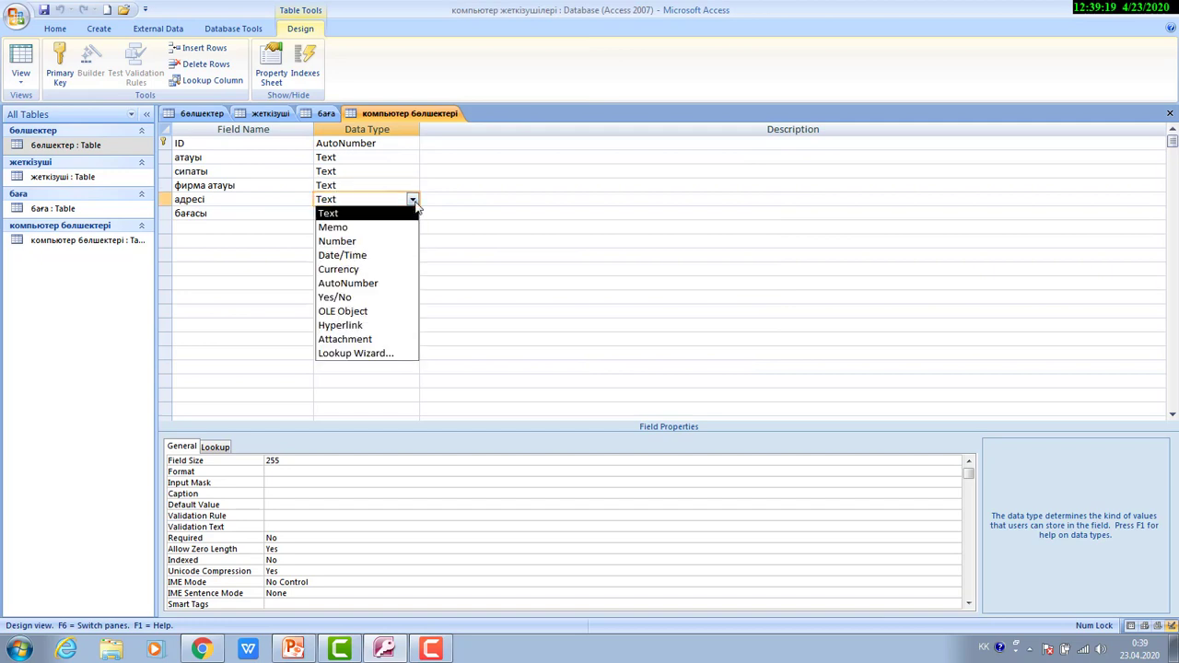
{"action": "left_click", "coordinate": [393, 351]}
{"action": "left_click", "coordinate": [666, 356]}
{"action": "left_click", "coordinate": [541, 207]}
{"action": "left_click", "coordinate": [667, 356]}
Include the адресі field in the lookup, accept the remaining defaults, and finish the wizard, saving the table.
{"action": "left_click", "coordinate": [457, 276]}
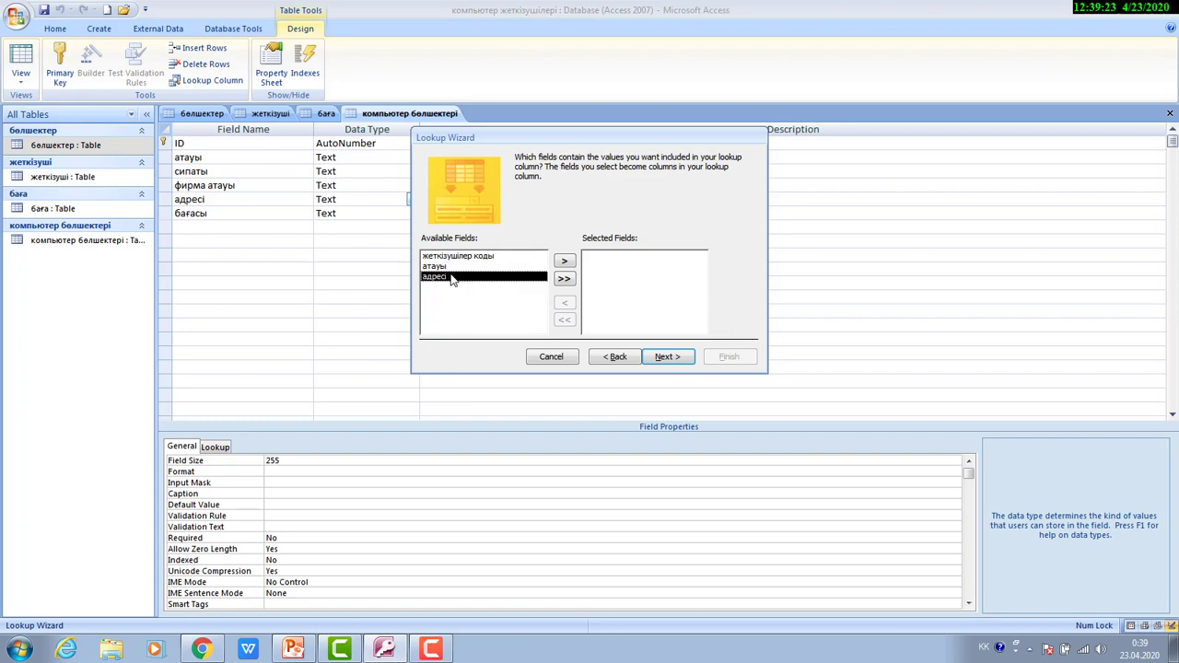
{"action": "left_click", "coordinate": [564, 262]}
{"action": "left_click", "coordinate": [667, 356]}
{"action": "left_click", "coordinate": [669, 356]}
{"action": "left_click", "coordinate": [671, 357]}
{"action": "left_click", "coordinate": [727, 357]}
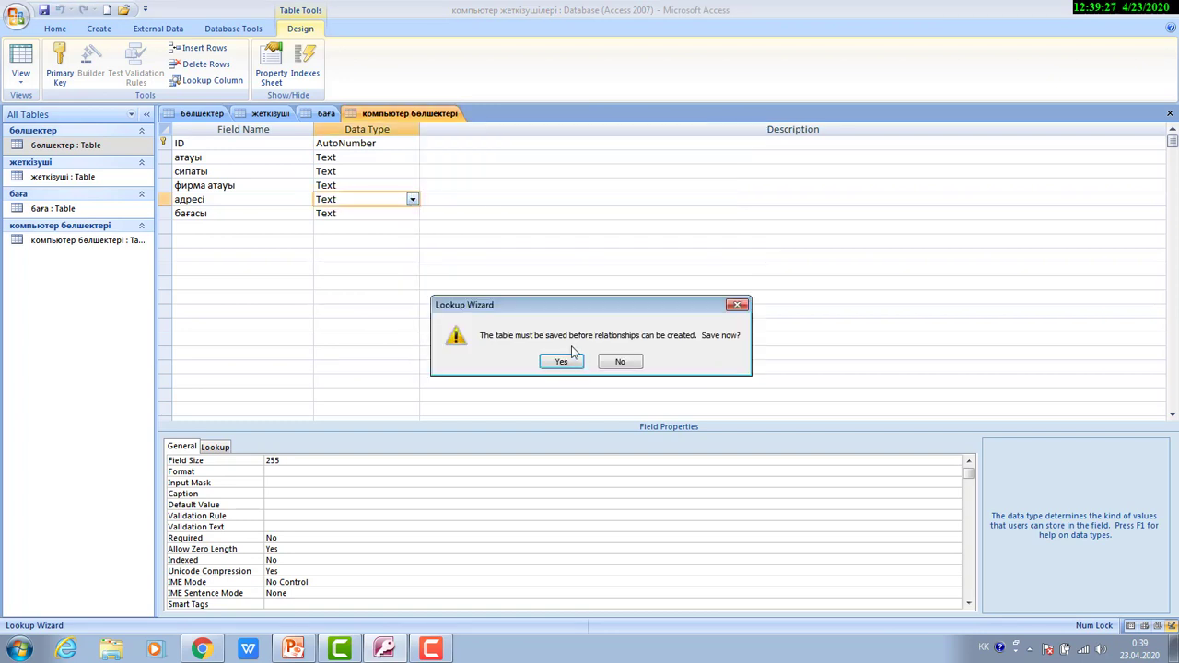
{"action": "left_click", "coordinate": [575, 364]}
Start a Lookup Wizard for the бағасы field that takes its values from the баға table.
{"action": "left_click", "coordinate": [230, 215]}
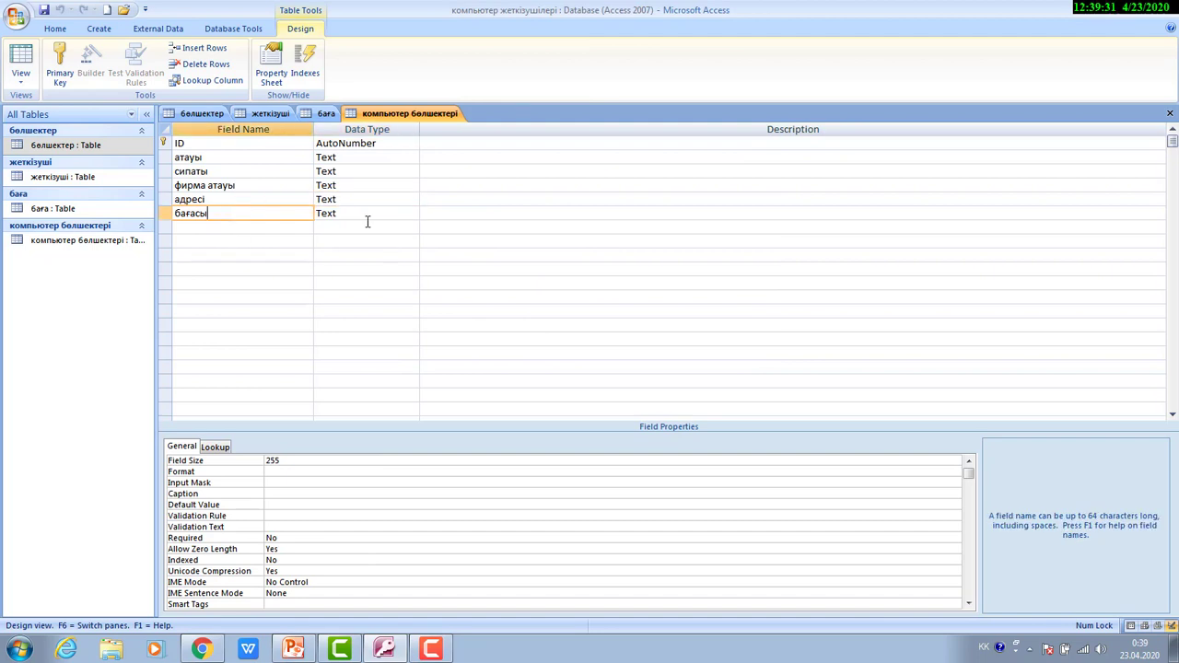
{"action": "left_click", "coordinate": [406, 215]}
{"action": "left_click", "coordinate": [413, 215]}
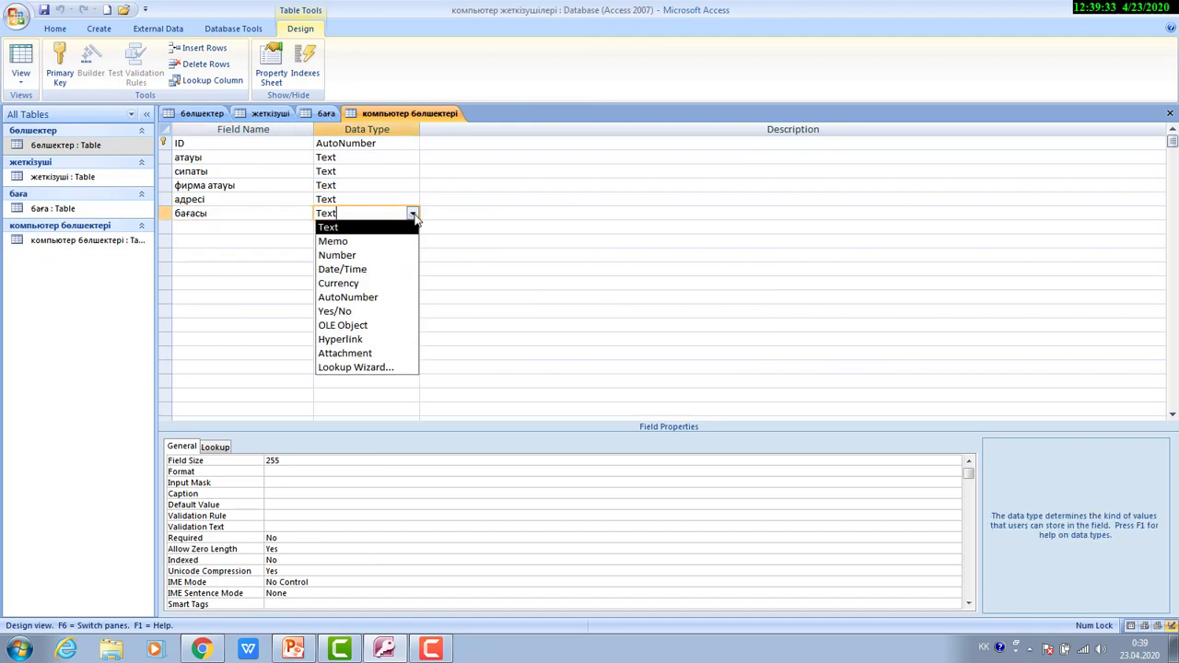
{"action": "left_click", "coordinate": [384, 368]}
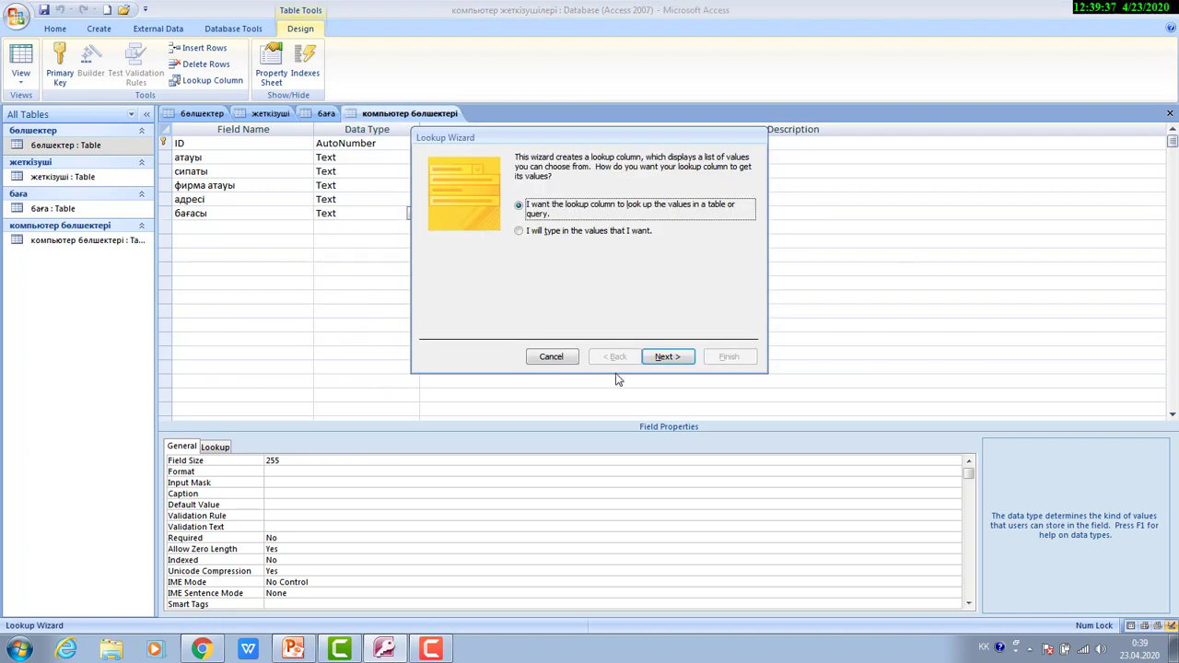
{"action": "left_click", "coordinate": [672, 361]}
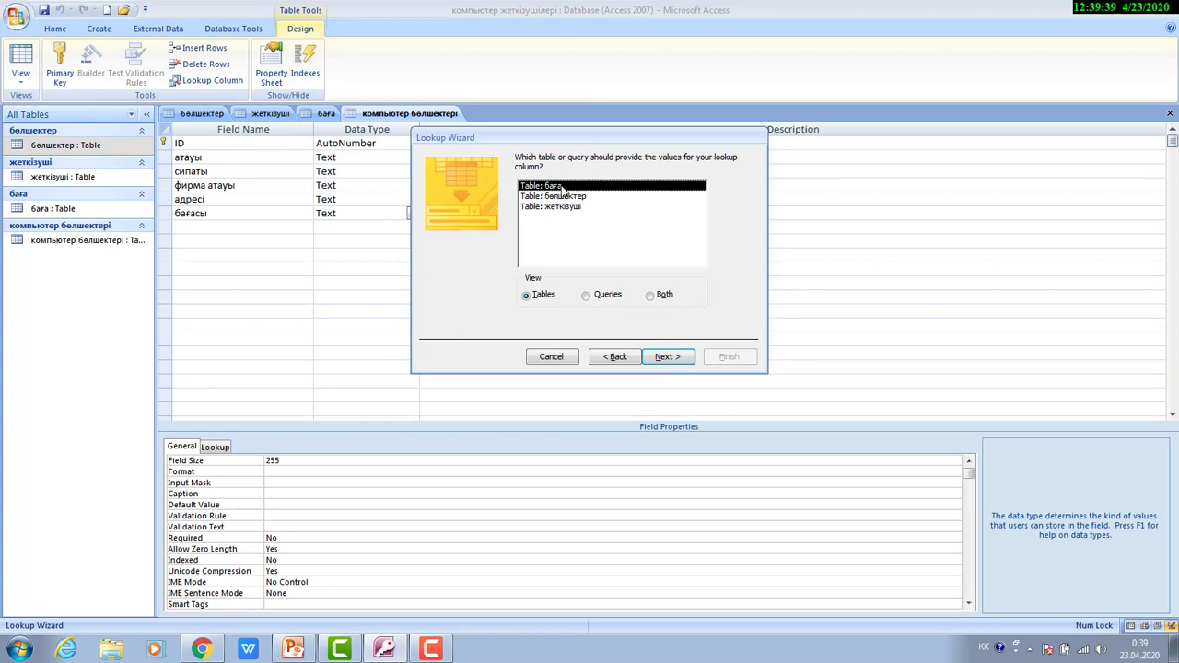
{"action": "left_click", "coordinate": [655, 358]}
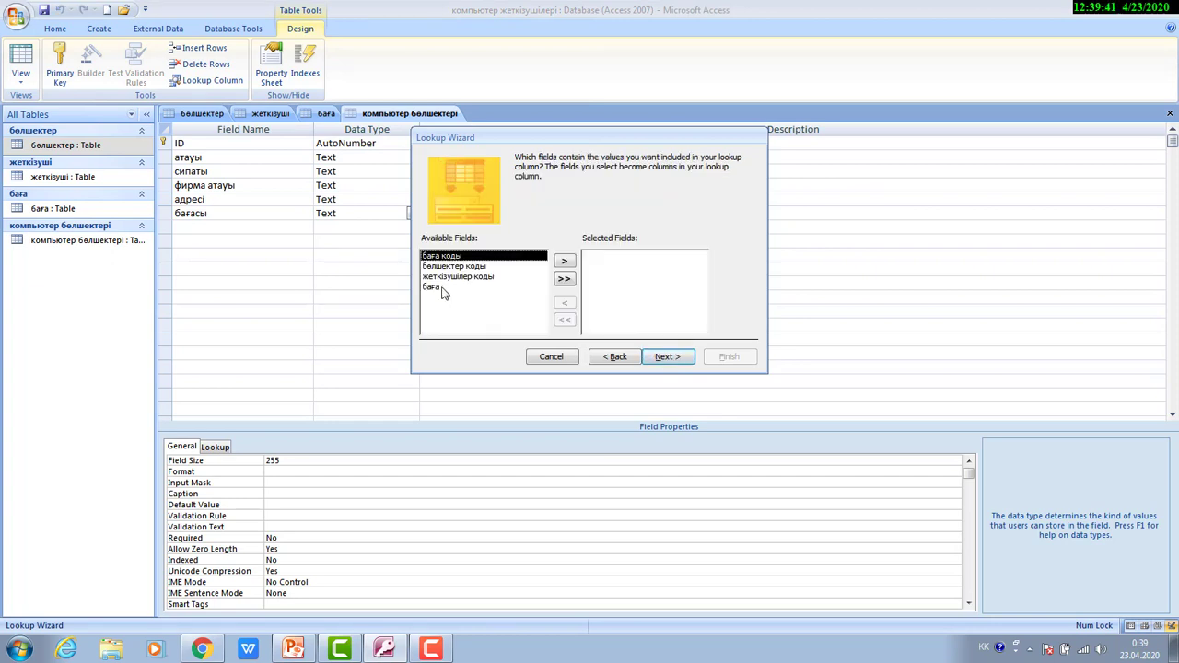
Include the баға field in the lookup, accept the remaining defaults, and finish the wizard, saving the table.
{"action": "left_click", "coordinate": [437, 287]}
{"action": "left_click", "coordinate": [563, 262]}
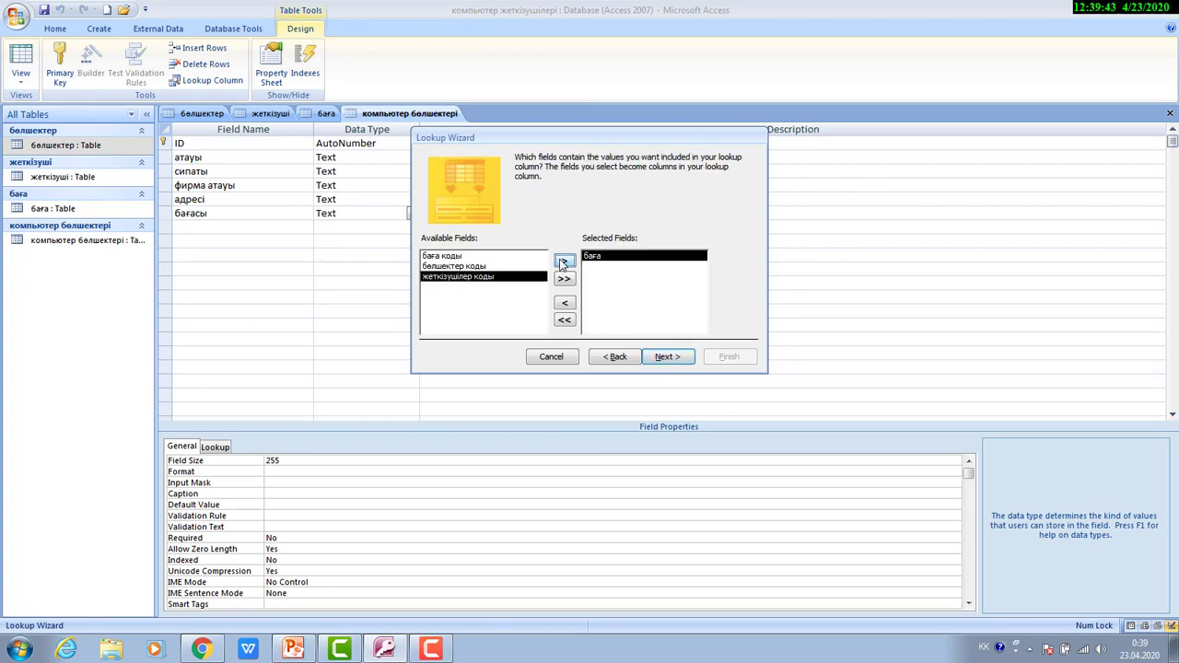
{"action": "left_click", "coordinate": [677, 359]}
{"action": "left_click", "coordinate": [665, 358]}
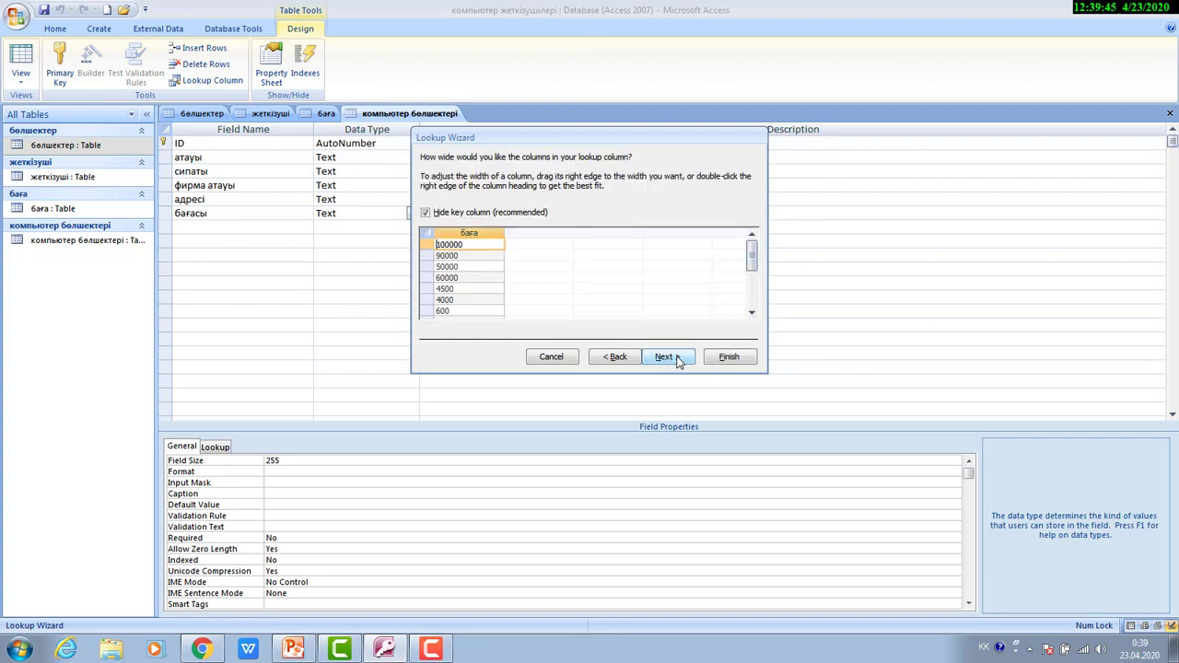
{"action": "left_click", "coordinate": [665, 357]}
{"action": "left_click", "coordinate": [732, 359]}
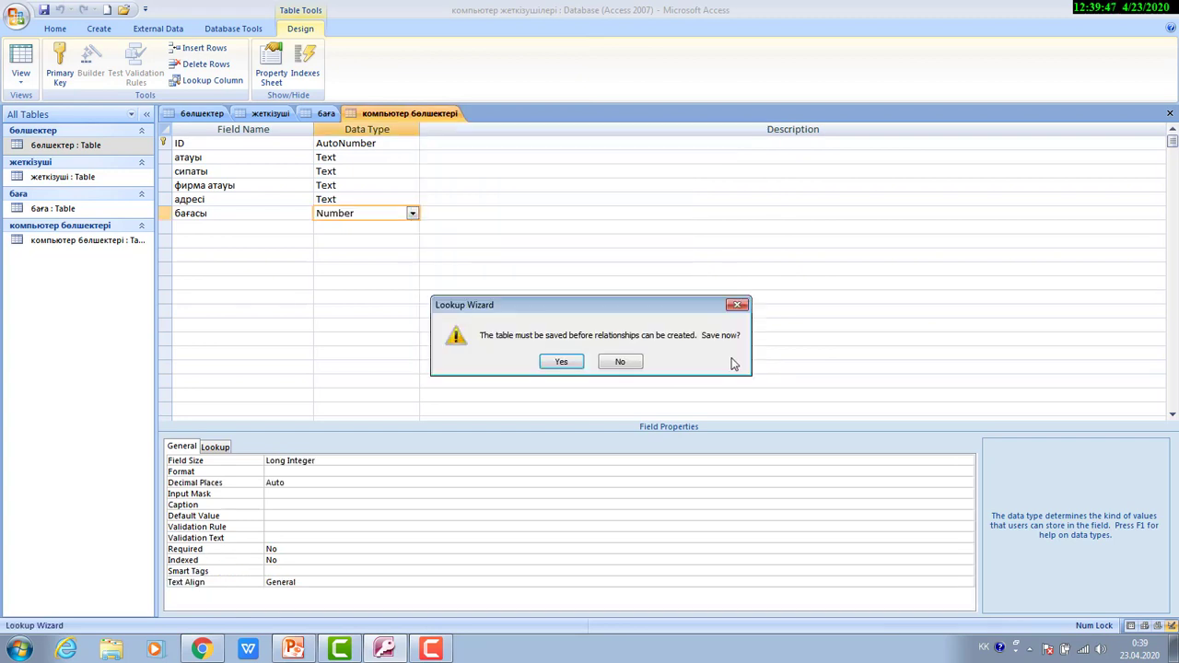
{"action": "left_click", "coordinate": [564, 363]}
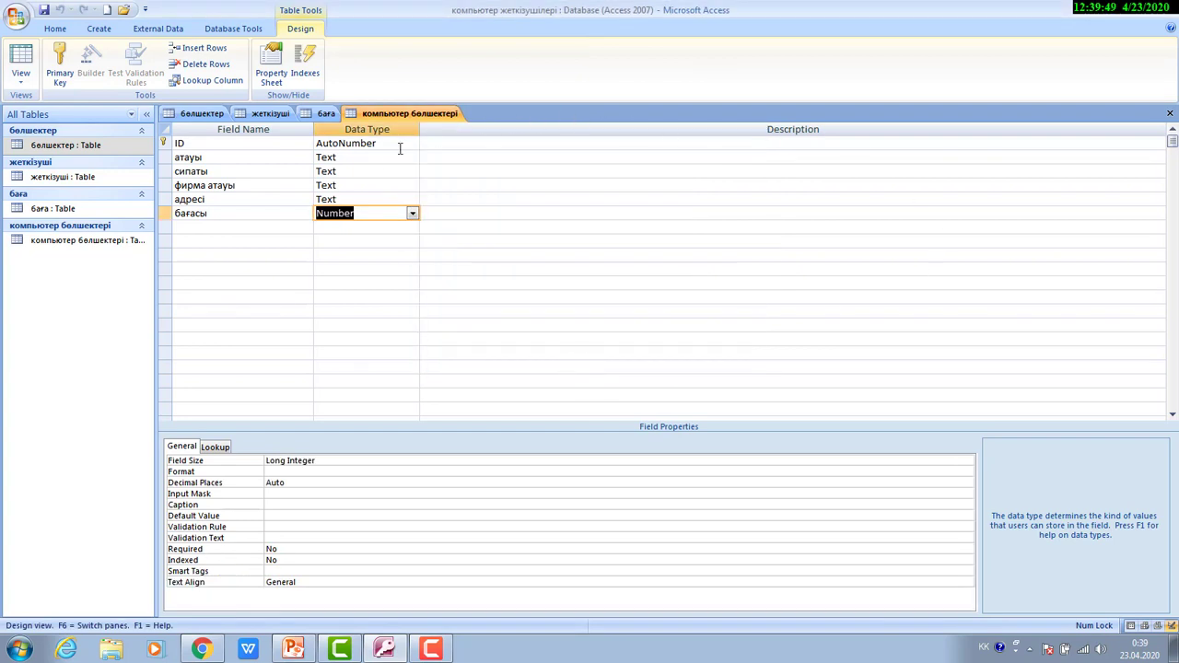
Switch the компьютер бөлшектері table to Datasheet view and widen the атауы, сипаты and фирма атауы columns.
{"action": "left_click", "coordinate": [25, 60]}
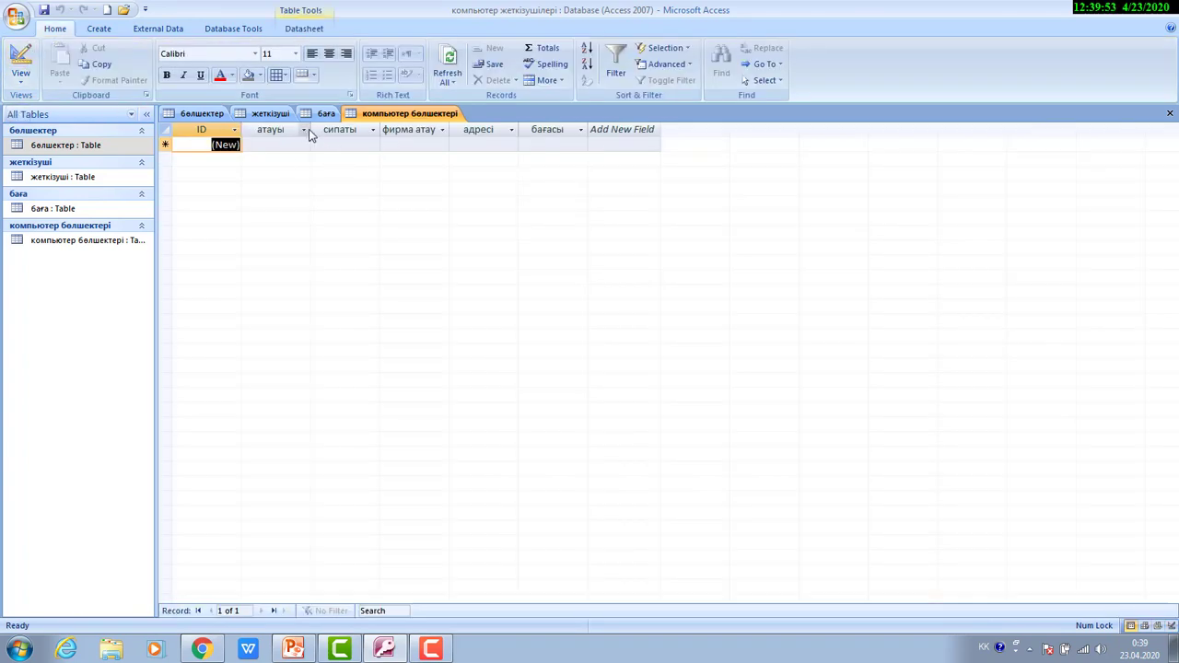
{"action": "left_click_drag", "start_coordinate": [310, 129], "coordinate": [462, 130]}
{"action": "left_click_drag", "start_coordinate": [535, 129], "coordinate": [569, 130]}
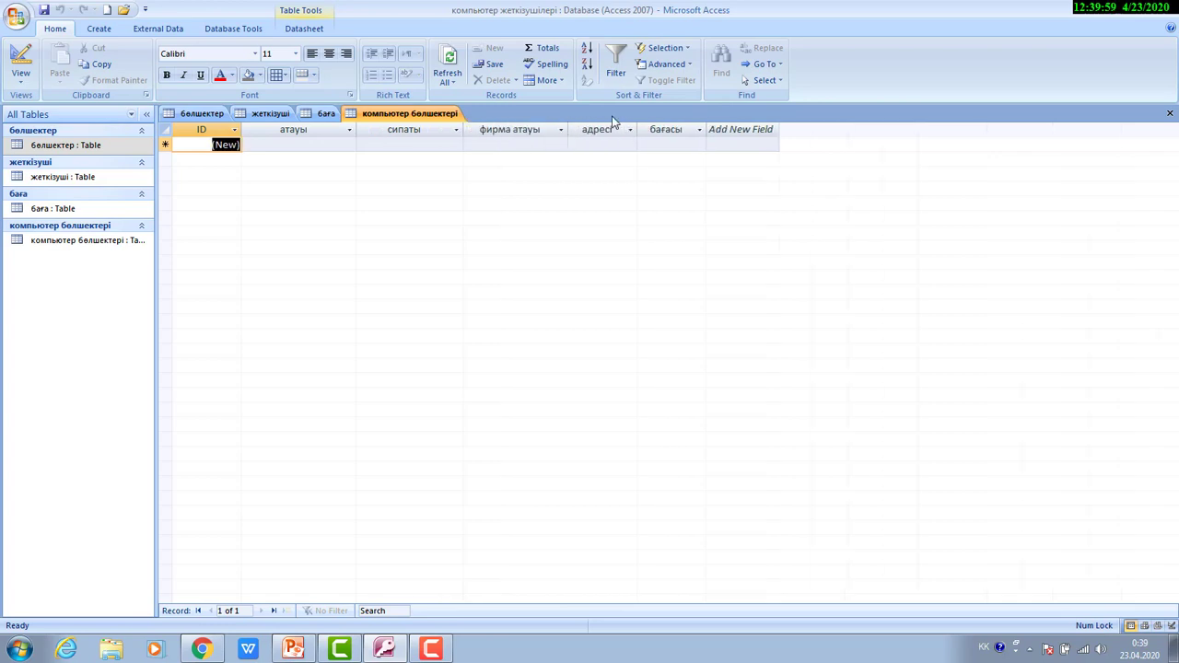
Start the first record of the компьютер бөлшектері table with жүйелік блок as атауы and пентиум as сипаты.
{"action": "left_click", "coordinate": [322, 147]}
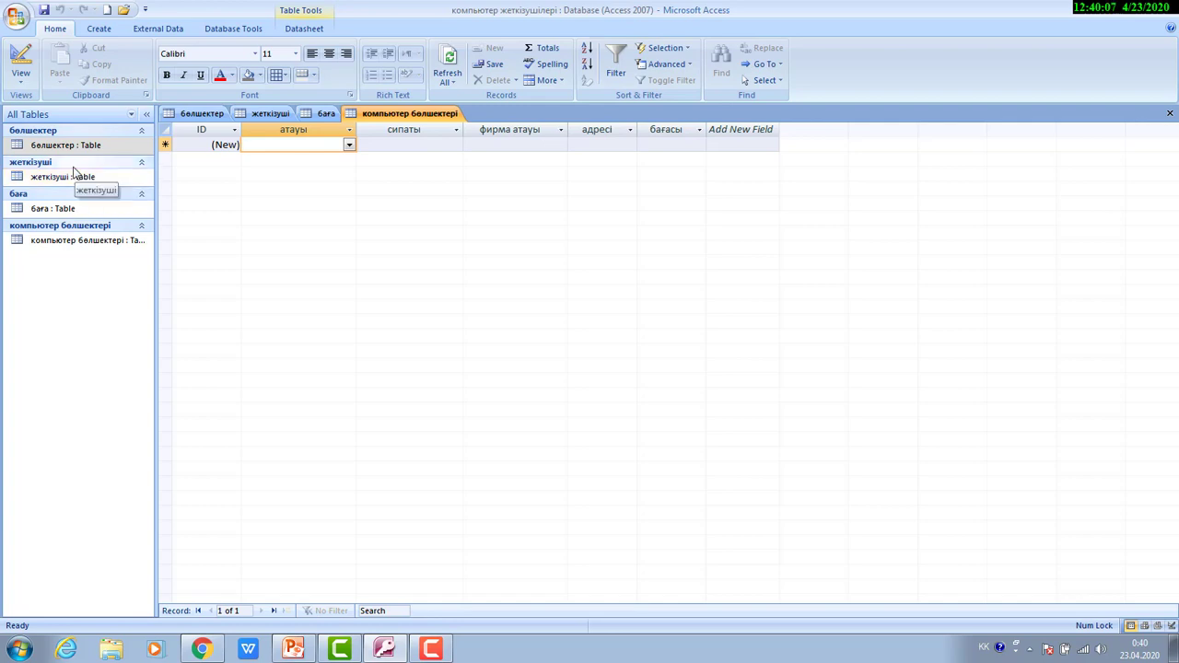
{"action": "left_click", "coordinate": [349, 145]}
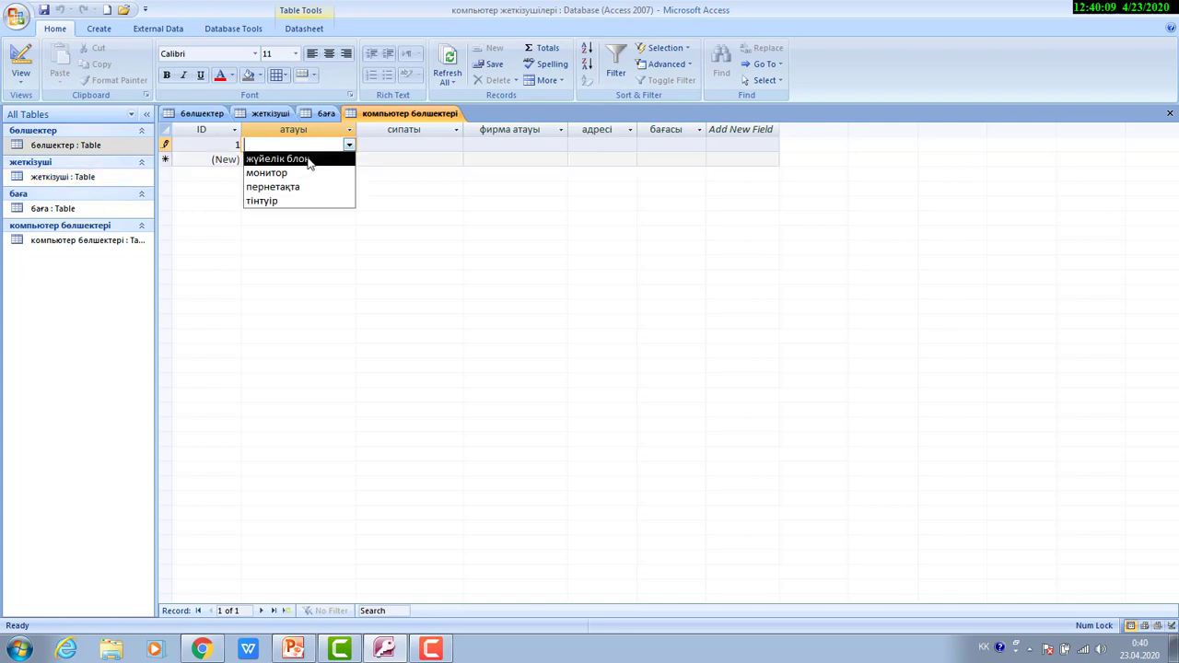
{"action": "left_click", "coordinate": [297, 159]}
{"action": "left_click", "coordinate": [453, 145]}
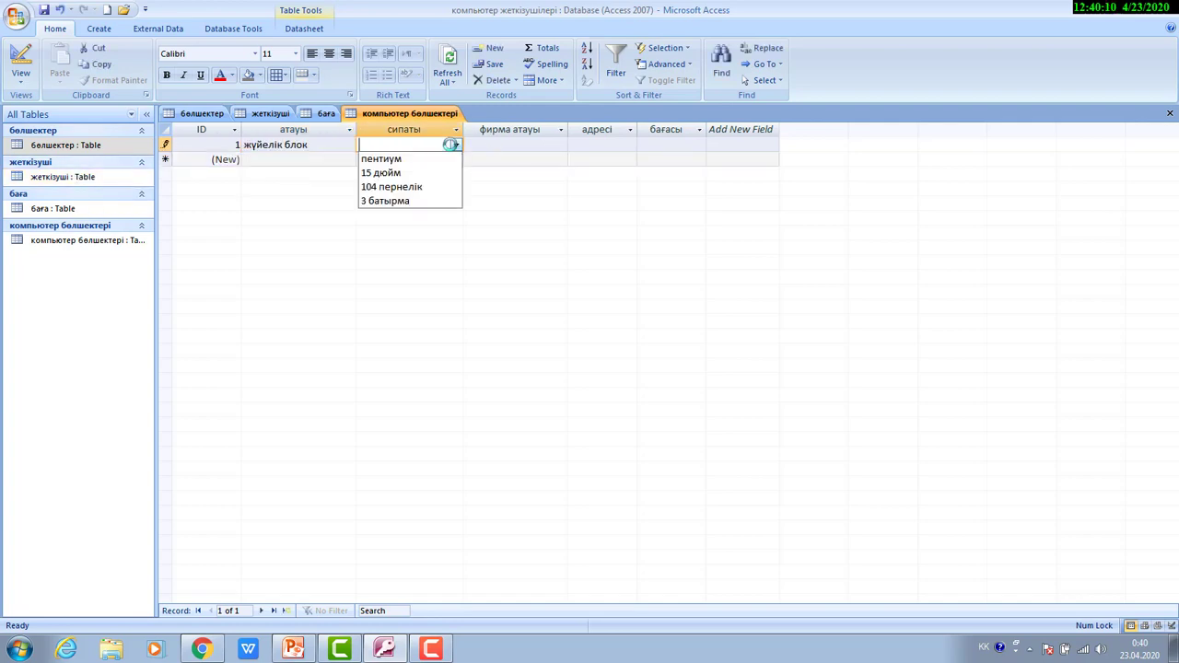
{"action": "left_click", "coordinate": [429, 157]}
Complete the first record with фирма1 as фирма атауы, адрес1 as адресі and 100000 as бағасы.
{"action": "left_click", "coordinate": [560, 146]}
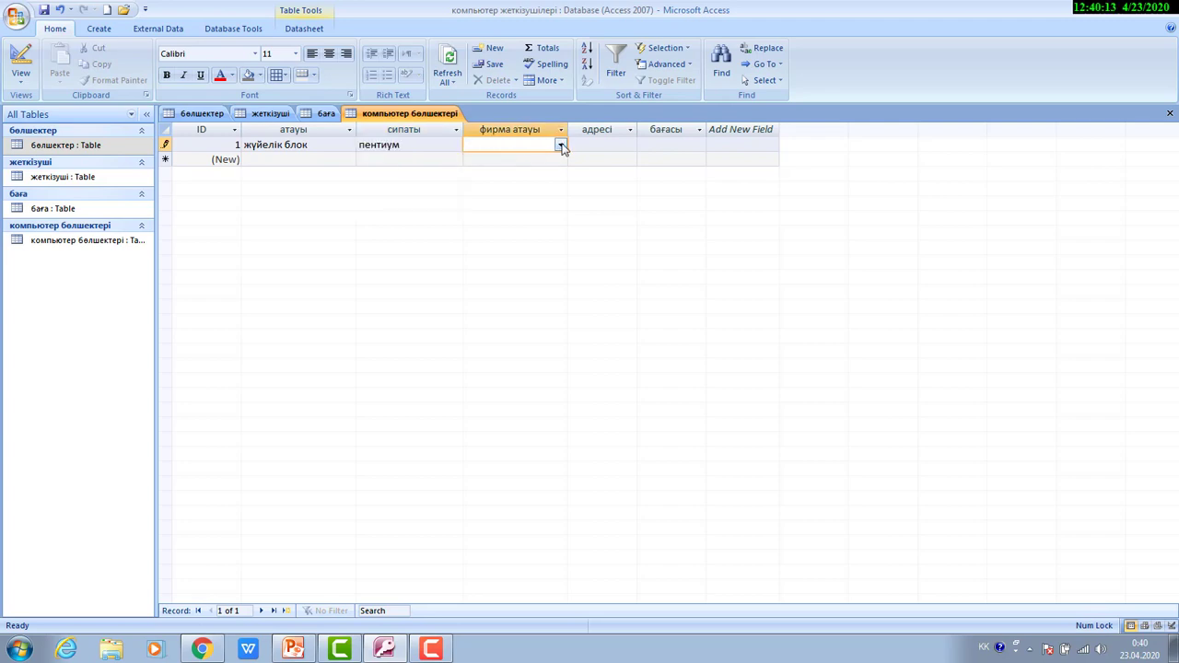
{"action": "left_click", "coordinate": [561, 147]}
{"action": "left_click", "coordinate": [511, 158]}
{"action": "left_click", "coordinate": [629, 147]}
{"action": "left_click", "coordinate": [629, 148]}
{"action": "left_click", "coordinate": [622, 157]}
{"action": "left_click", "coordinate": [706, 145]}
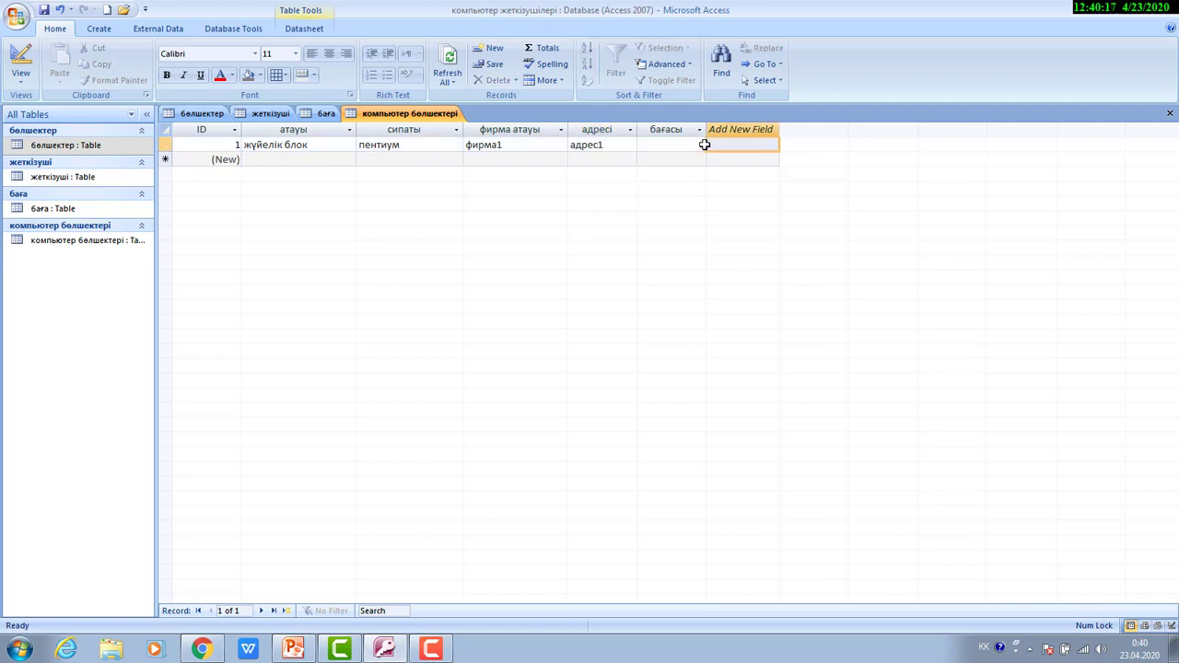
{"action": "left_click", "coordinate": [701, 144]}
{"action": "left_click", "coordinate": [699, 145]}
{"action": "left_click", "coordinate": [657, 162]}
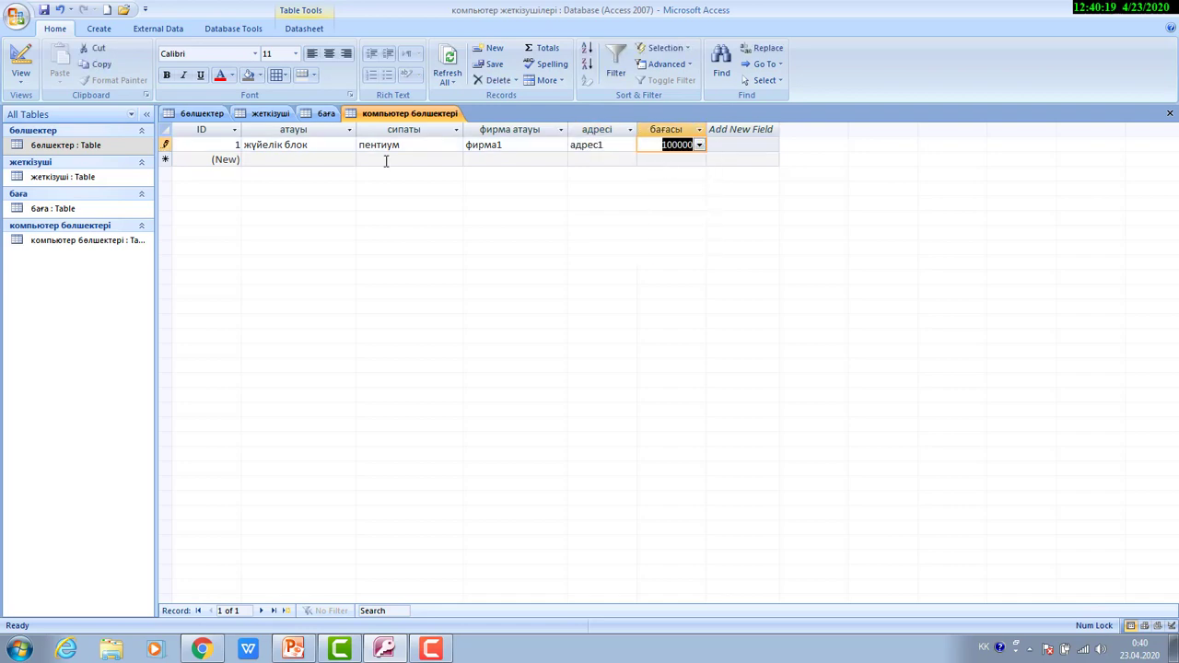
Start the second record with жүйелік блок as атауы and пентиум as сипаты.
{"action": "left_click", "coordinate": [261, 160]}
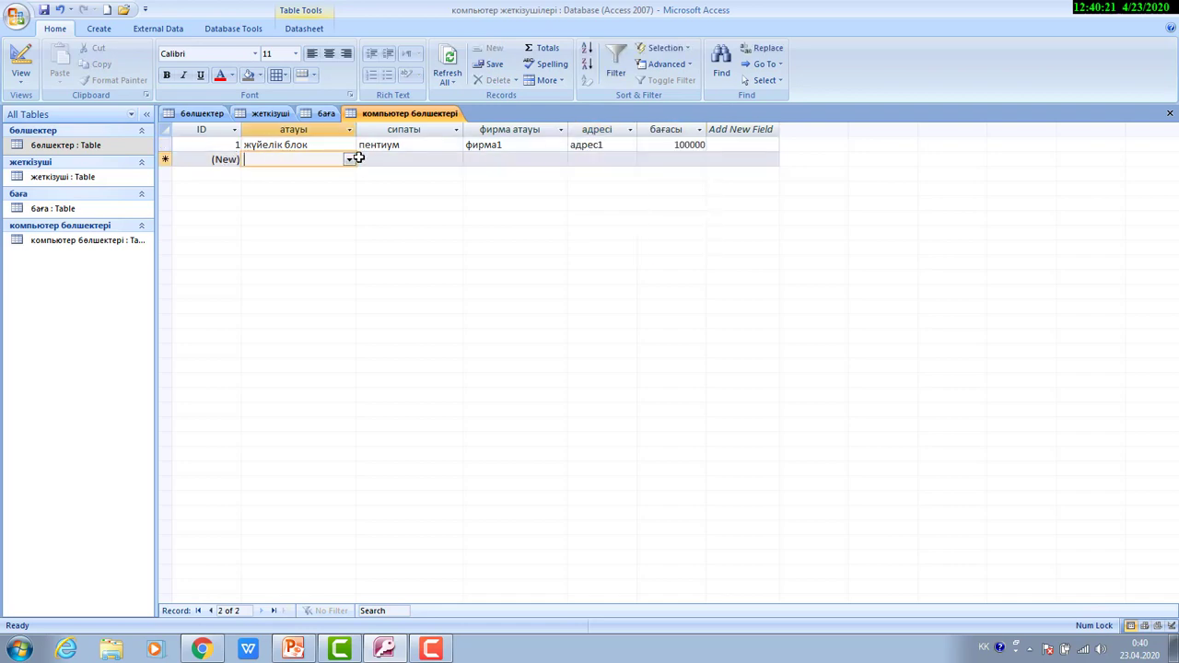
{"action": "left_click", "coordinate": [358, 159]}
{"action": "left_click", "coordinate": [349, 158]}
{"action": "left_click", "coordinate": [344, 167]}
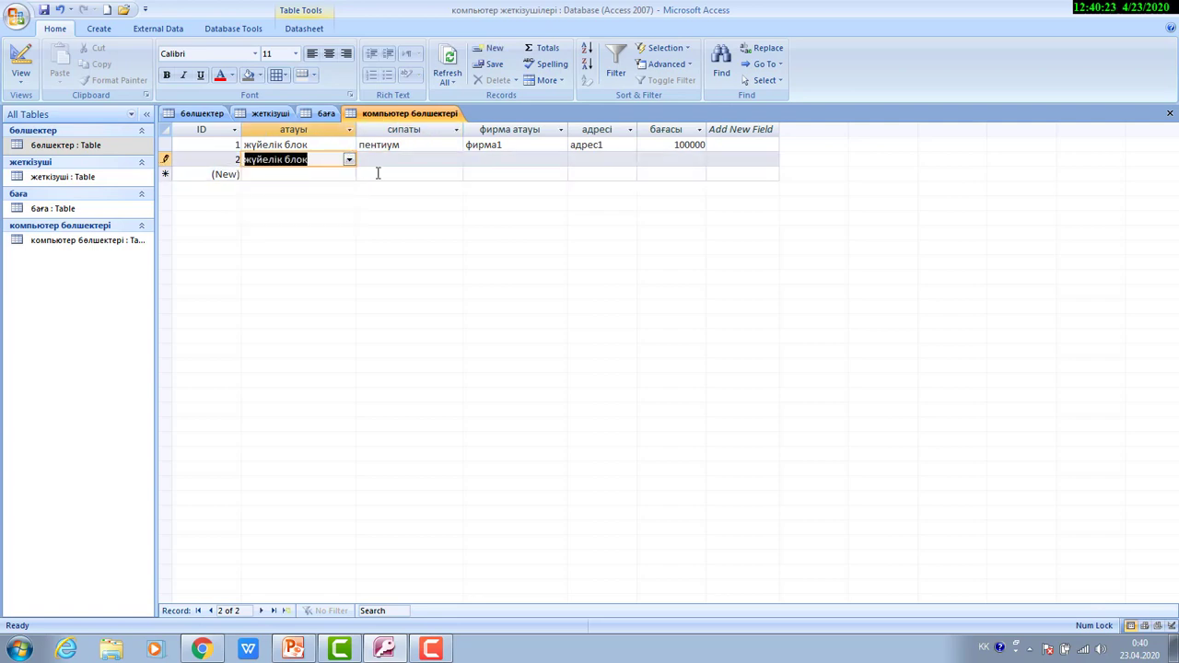
{"action": "left_click", "coordinate": [437, 158]}
{"action": "left_click", "coordinate": [455, 160]}
{"action": "left_click", "coordinate": [412, 190]}
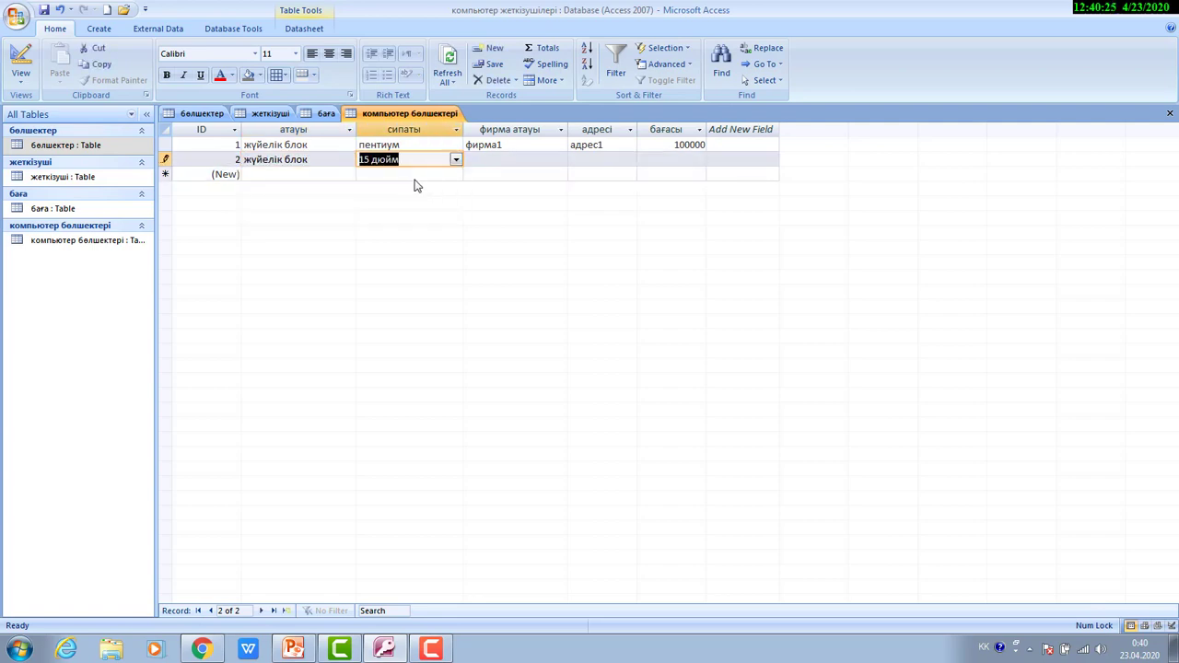
{"action": "left_click", "coordinate": [455, 160]}
{"action": "left_click", "coordinate": [387, 174]}
Complete the second record with фирма2 as фирма атауы, адрес2 as адресі and 90000 as бағасы.
{"action": "left_click", "coordinate": [560, 159]}
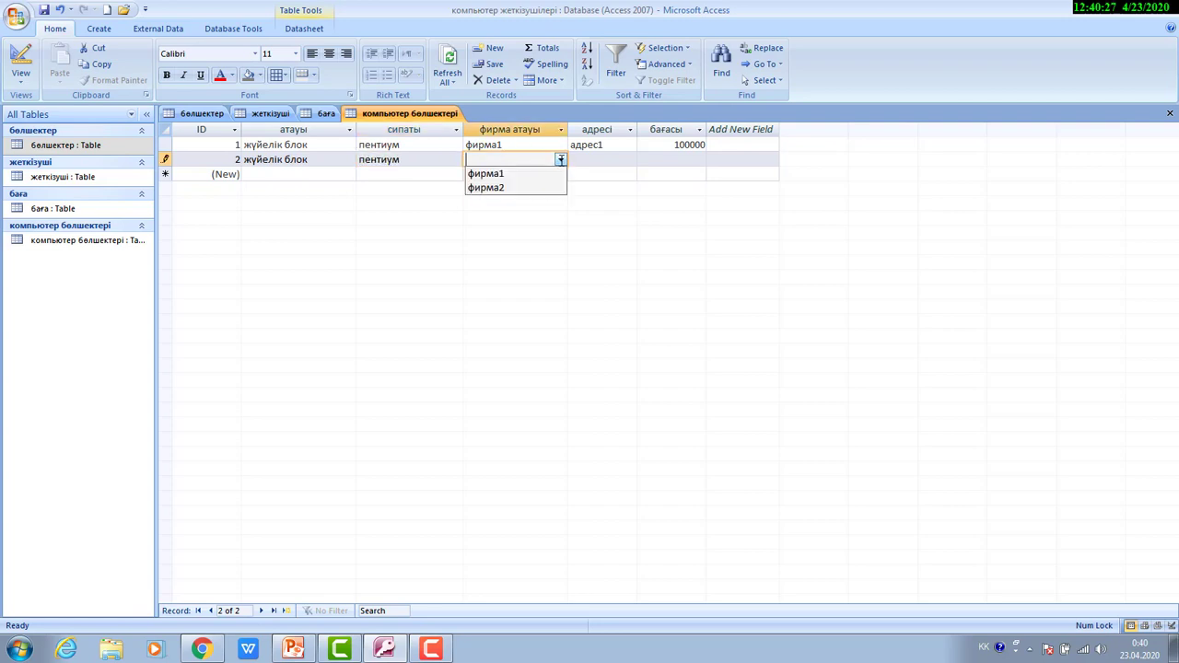
{"action": "left_click", "coordinate": [509, 189]}
{"action": "left_click", "coordinate": [607, 159]}
{"action": "left_click", "coordinate": [629, 159]}
{"action": "left_click", "coordinate": [604, 187]}
{"action": "left_click", "coordinate": [699, 160]}
{"action": "left_click", "coordinate": [699, 161]}
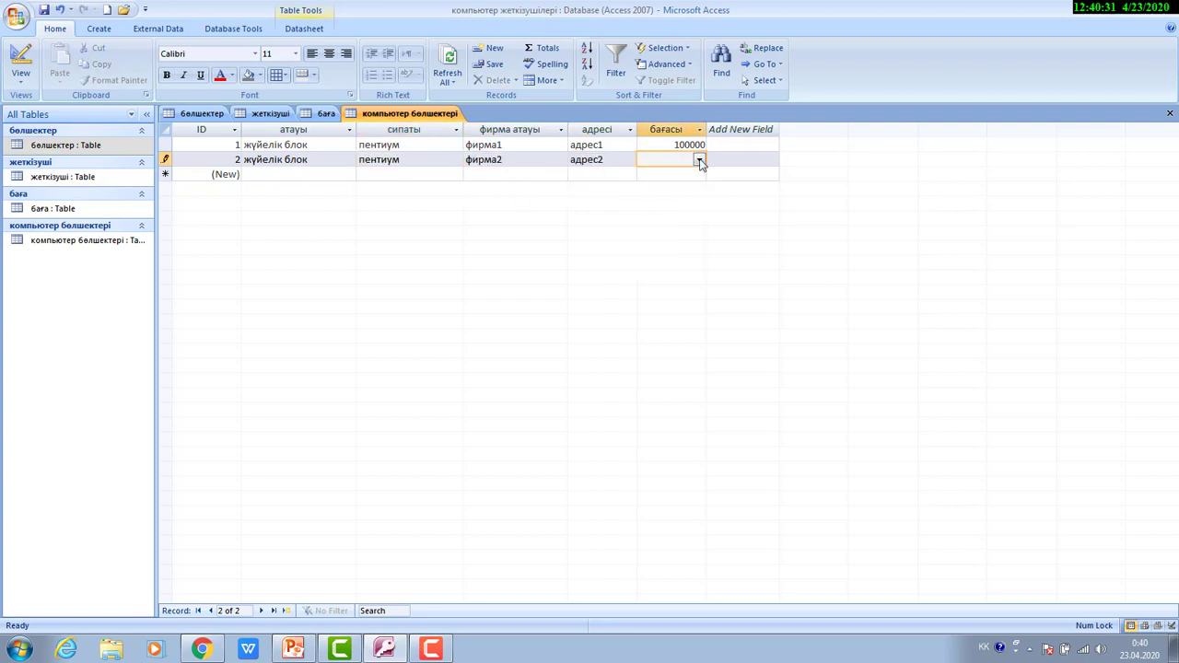
{"action": "left_click", "coordinate": [699, 160]}
{"action": "left_click", "coordinate": [658, 187]}
Start the third record with монитор as атауы and 15 дюйм as сипаты.
{"action": "left_click", "coordinate": [334, 174]}
{"action": "left_click", "coordinate": [348, 175]}
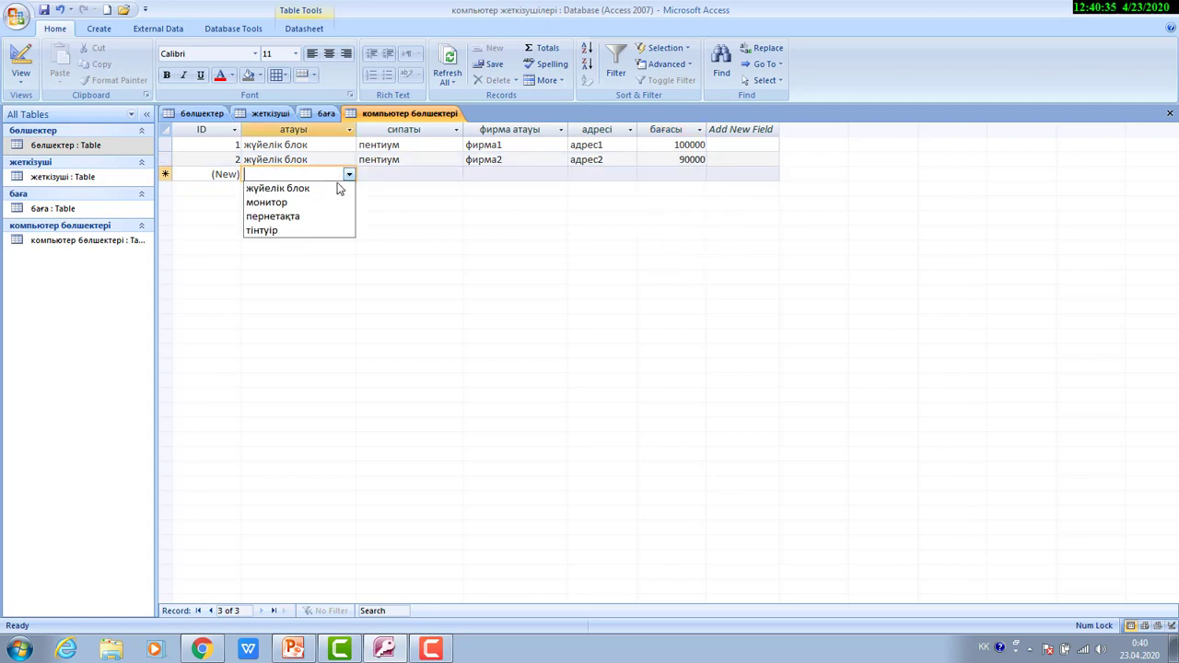
{"action": "left_click", "coordinate": [276, 201]}
{"action": "left_click", "coordinate": [448, 174]}
{"action": "left_click", "coordinate": [455, 175]}
{"action": "left_click", "coordinate": [415, 203]}
Complete the third record with фирма1 as фирма атауы, адрес1 as адресі and 50000 as бағасы.
{"action": "left_click", "coordinate": [553, 175]}
{"action": "left_click", "coordinate": [560, 174]}
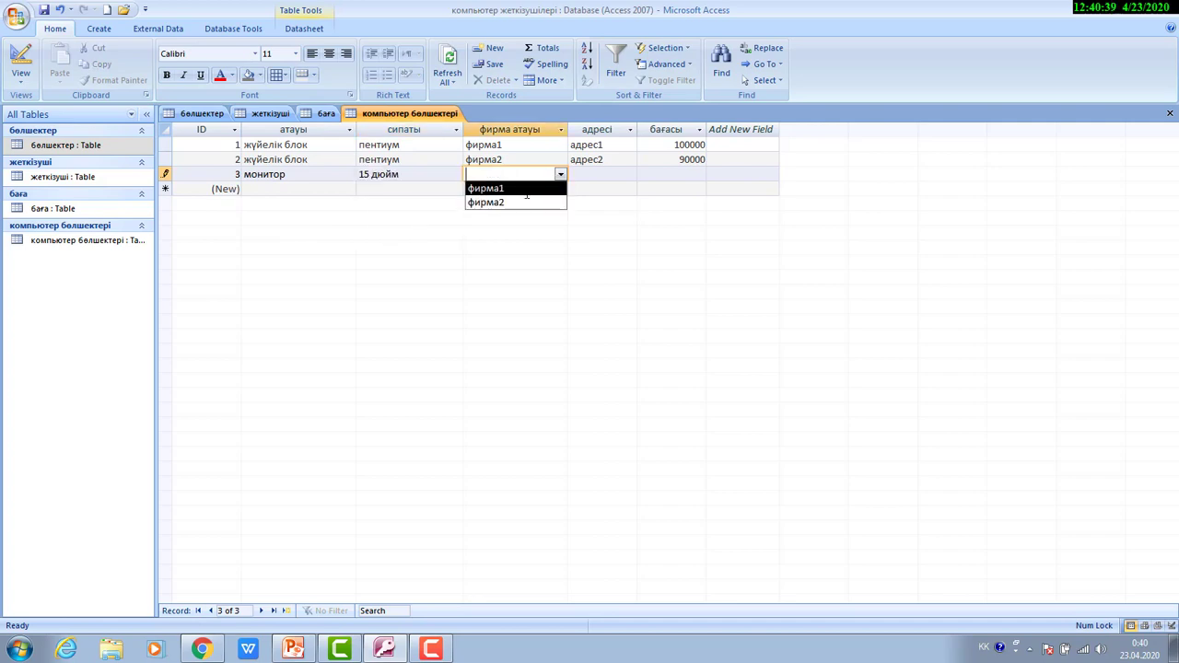
{"action": "left_click", "coordinate": [518, 191]}
{"action": "left_click", "coordinate": [624, 174]}
{"action": "left_click", "coordinate": [629, 174]}
{"action": "left_click", "coordinate": [635, 188]}
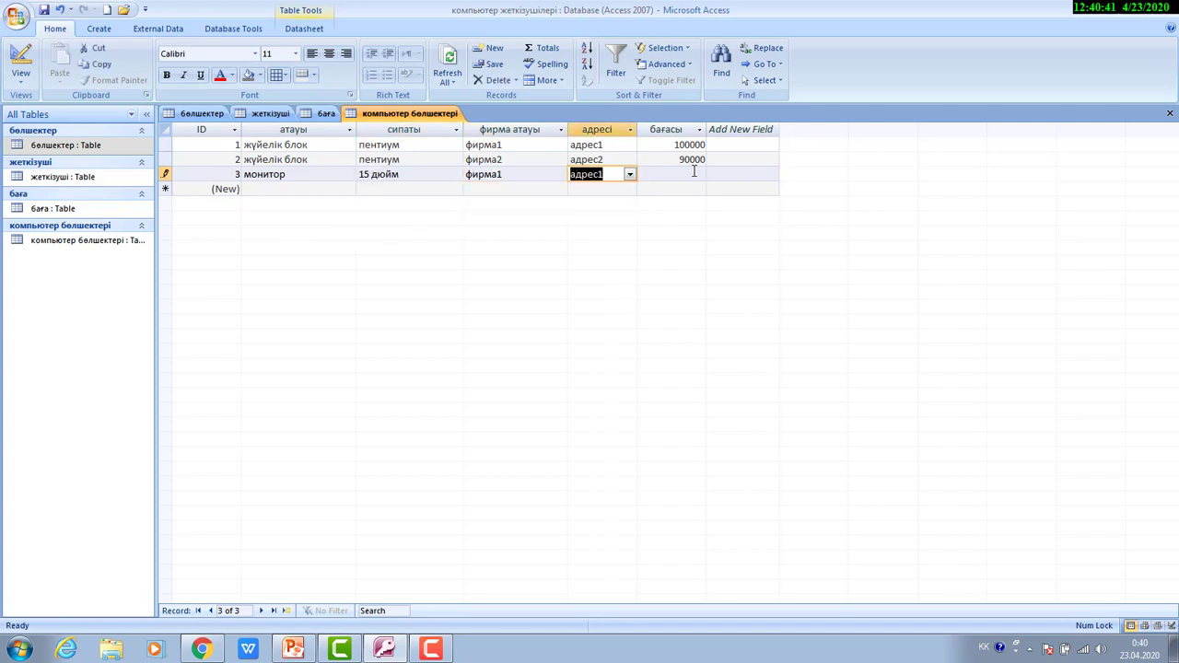
{"action": "left_click", "coordinate": [697, 174]}
{"action": "left_click", "coordinate": [699, 174]}
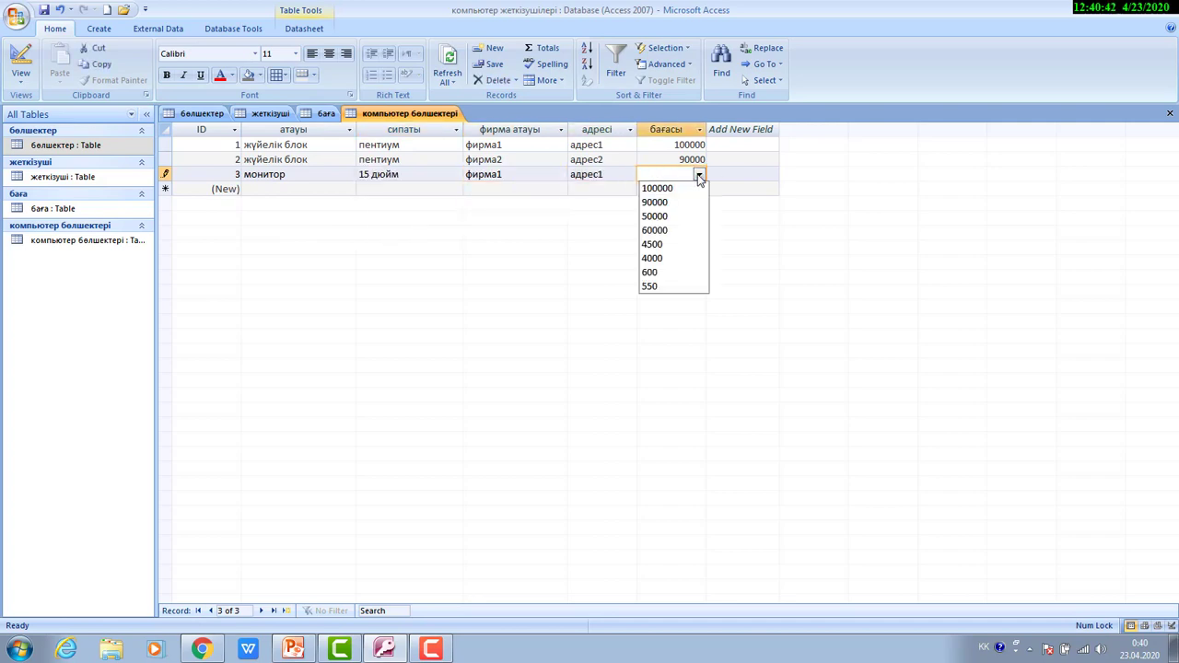
{"action": "left_click", "coordinate": [681, 222]}
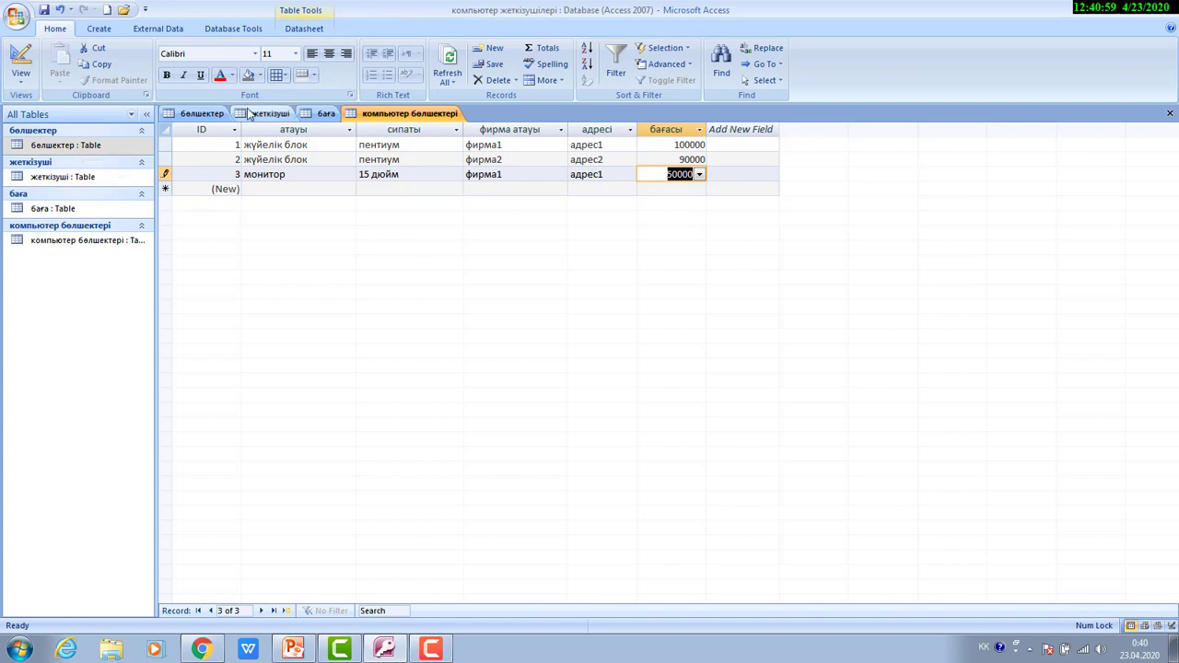
Review the records of the бөлшектер, жеткізуші and баға tables, and return to the компьютер бөлшектері table.
{"action": "left_click", "coordinate": [198, 116]}
{"action": "left_click", "coordinate": [249, 116]}
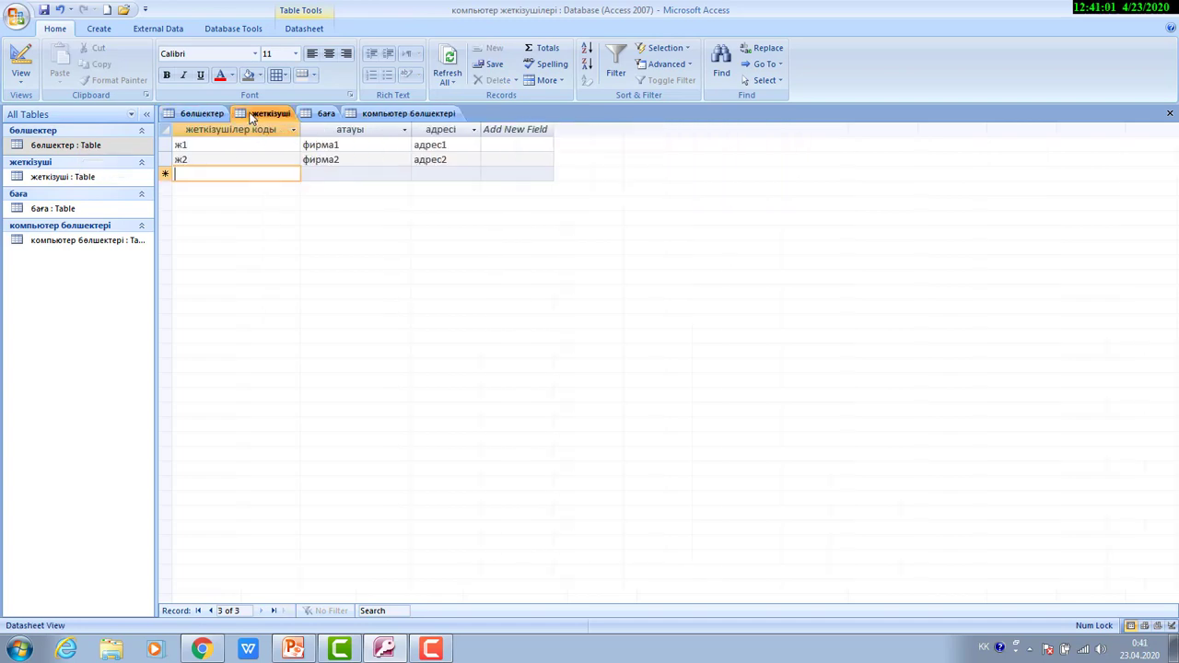
{"action": "left_click", "coordinate": [322, 116]}
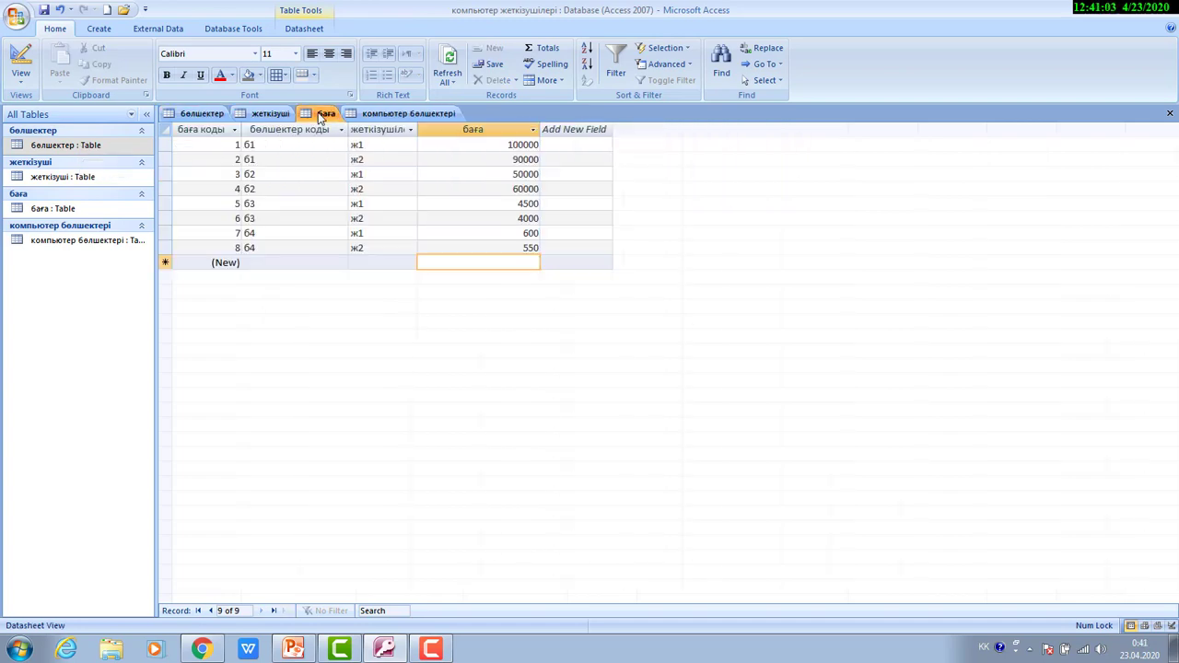
{"action": "left_click", "coordinate": [368, 116]}
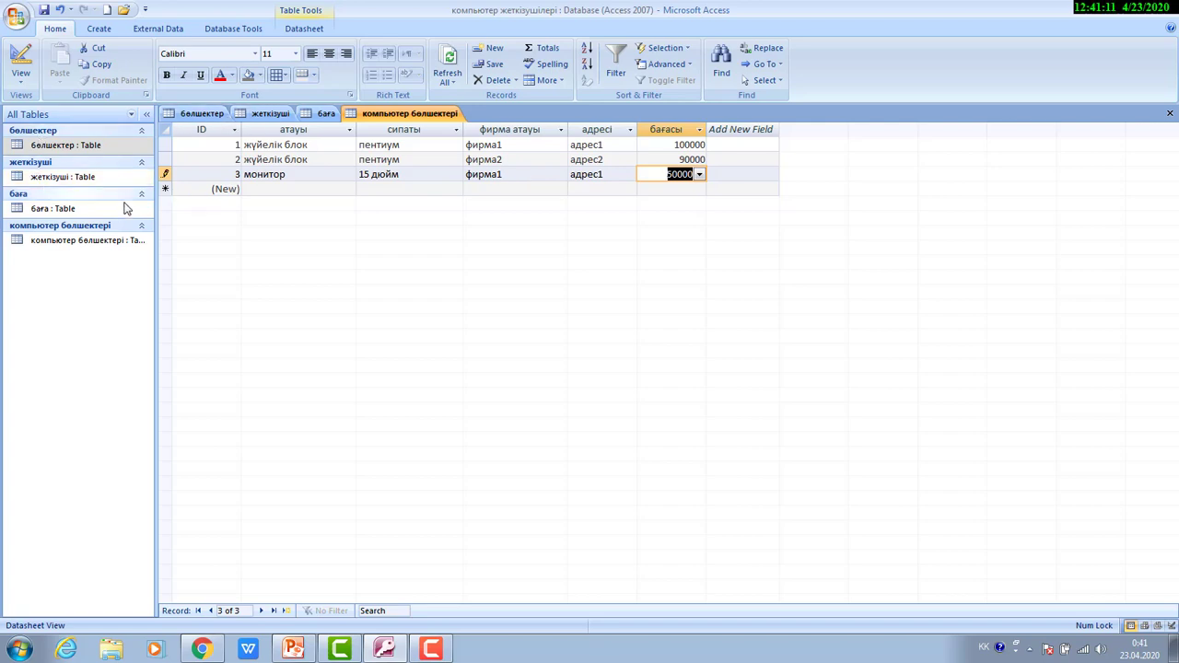
Open the database's relationships diagram and spread the баға, жеткізуші, бөлшектер_1 and жеткізуші_1 tables apart.
{"action": "left_click", "coordinate": [243, 32]}
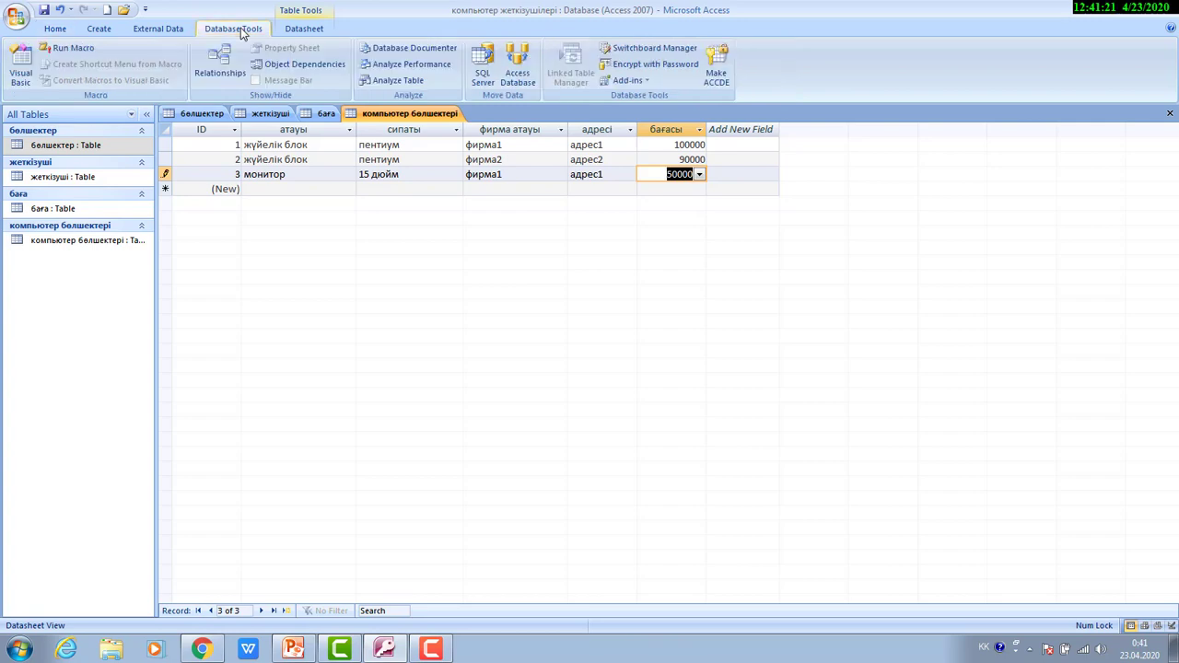
{"action": "left_click", "coordinate": [211, 63]}
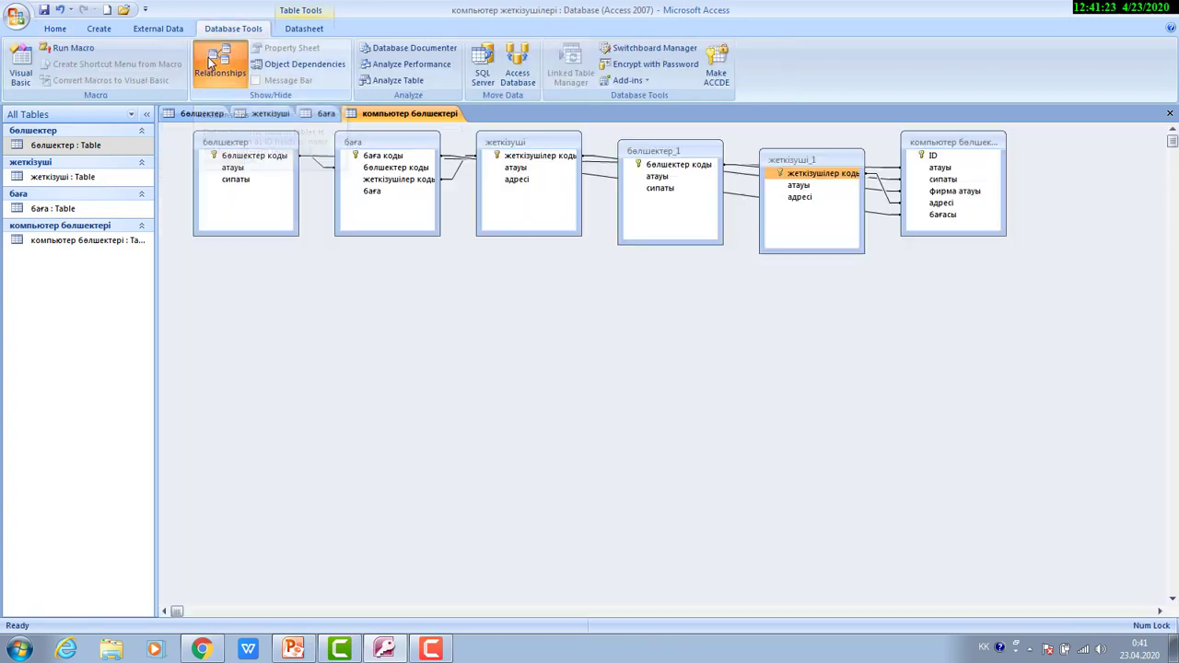
{"action": "left_click", "coordinate": [368, 156]}
{"action": "left_click_drag", "start_coordinate": [369, 144], "coordinate": [327, 445]}
{"action": "left_click_drag", "start_coordinate": [531, 149], "coordinate": [453, 236]}
{"action": "left_click_drag", "start_coordinate": [648, 160], "coordinate": [1165, 442]}
{"action": "left_click_drag", "start_coordinate": [801, 175], "coordinate": [614, 448]}
Rearrange the diagram with жеткізуші below компьютер бөлшектері, жеткізуші_1 beside бөлшектер, and баға beneath жеткізуші_1.
{"action": "left_click_drag", "start_coordinate": [328, 462], "coordinate": [363, 444]}
{"action": "left_click_drag", "start_coordinate": [465, 252], "coordinate": [903, 545]}
{"action": "left_click_drag", "start_coordinate": [346, 426], "coordinate": [274, 313]}
{"action": "left_click_drag", "start_coordinate": [642, 415], "coordinate": [490, 185]}
{"action": "left_click_drag", "start_coordinate": [251, 141], "coordinate": [224, 153]}
{"action": "left_click_drag", "start_coordinate": [334, 311], "coordinate": [468, 411]}
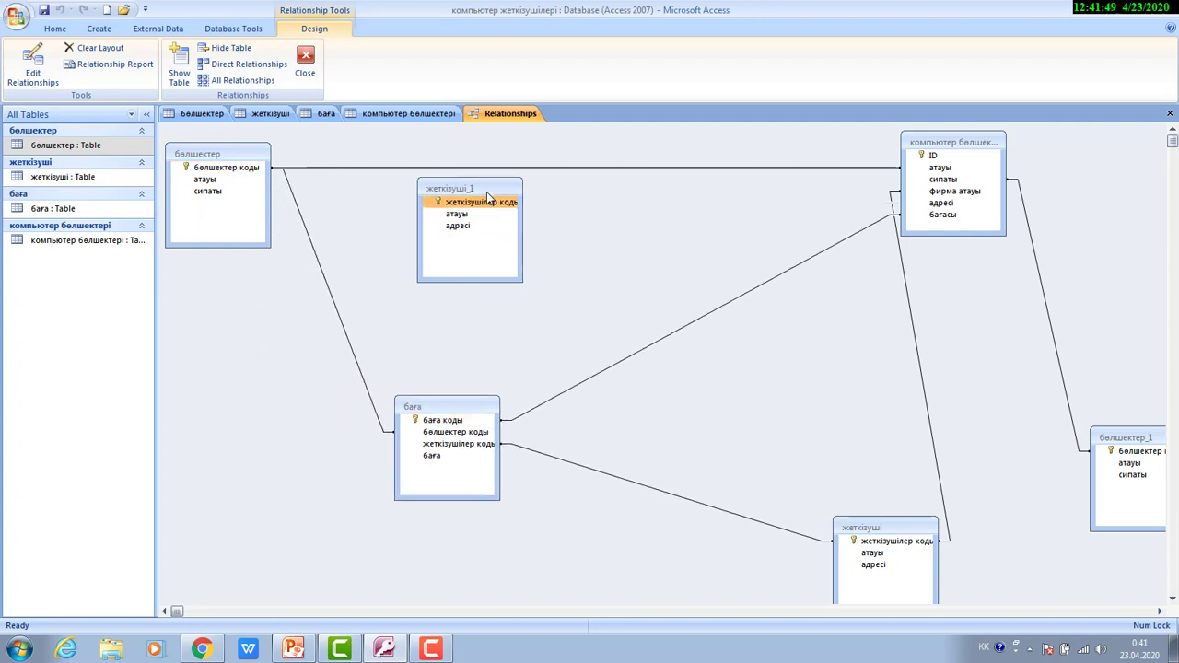